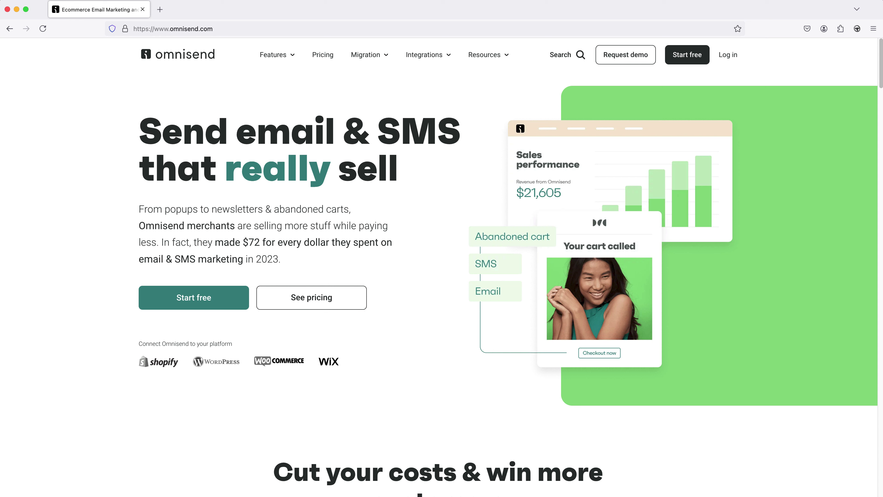
- Start a free Omnisend account from the homepage, registering with an email address
click(72, 208)
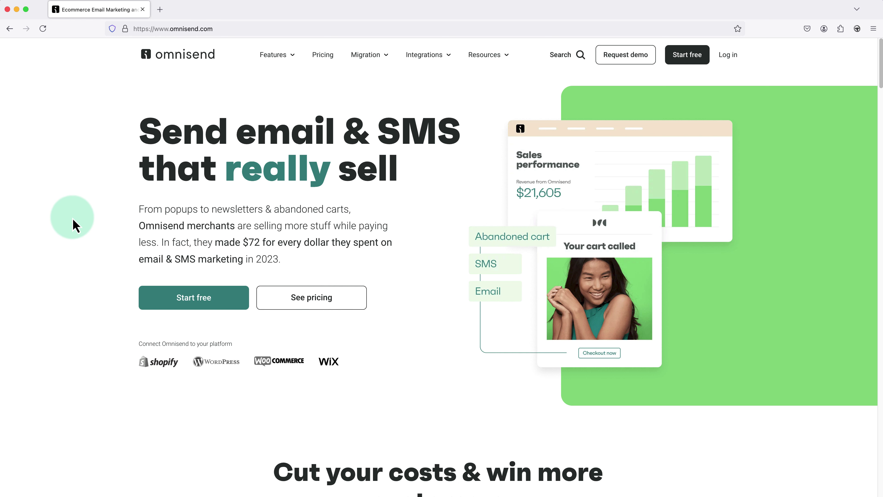
click(182, 300)
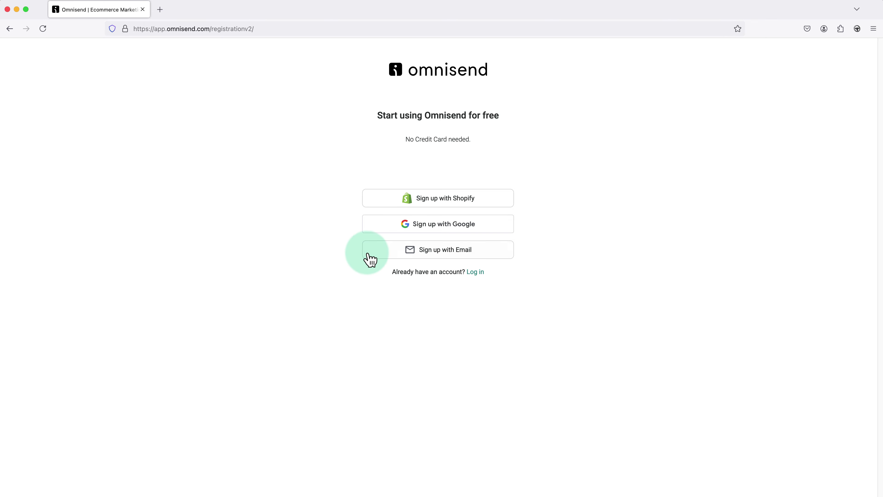
click(401, 257)
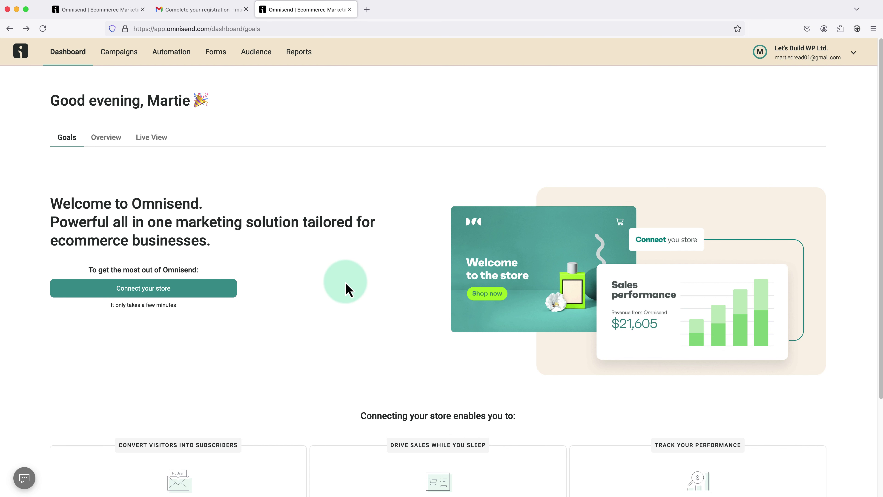
- Choose WordPress as the store platform and open the Omnisend plugin page on WordPress.org
click(177, 292)
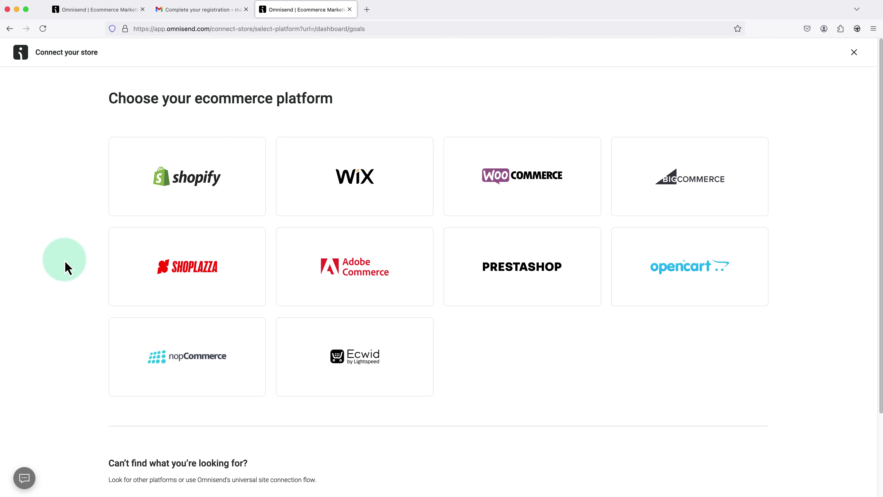
scroll(66, 268, down, 3)
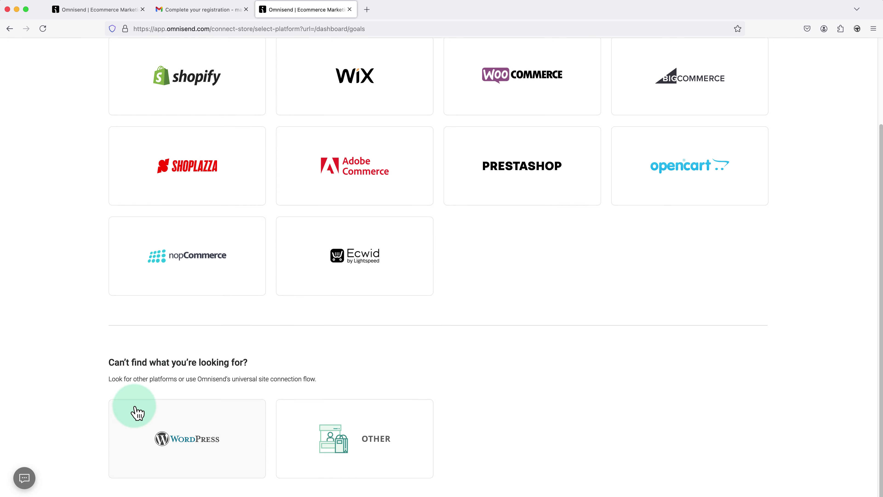
click(187, 426)
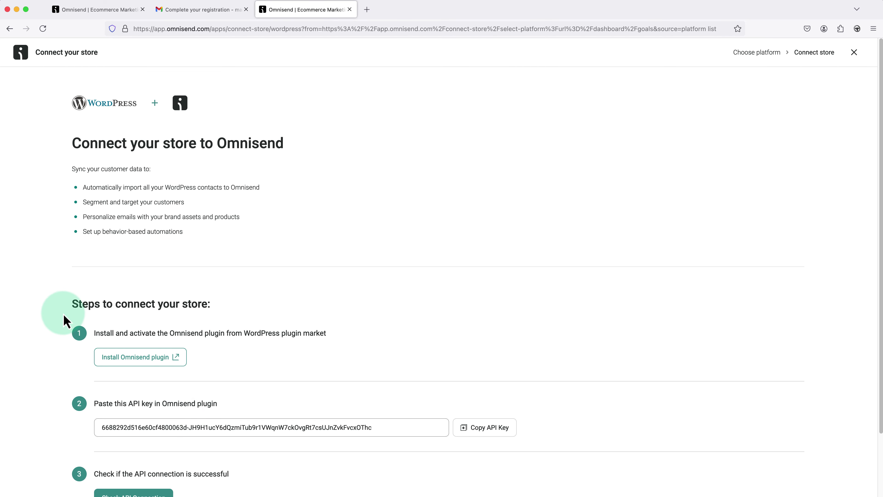
scroll(36, 317, down, 3)
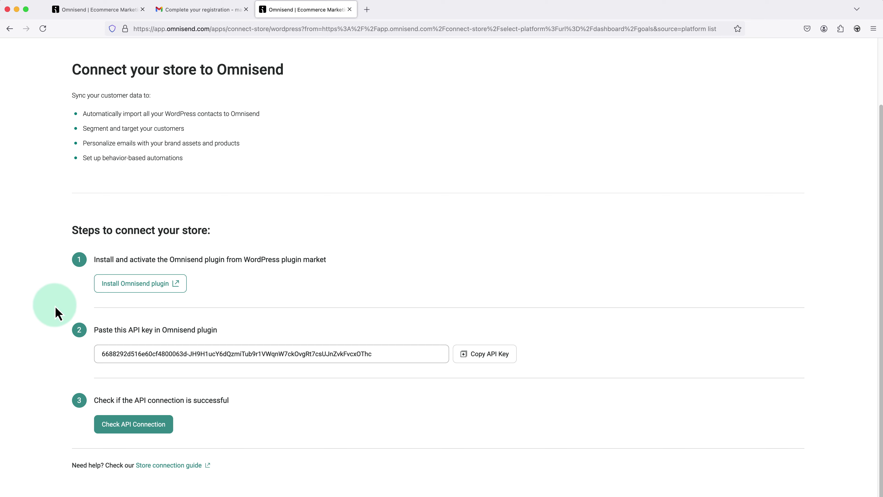
click(128, 294)
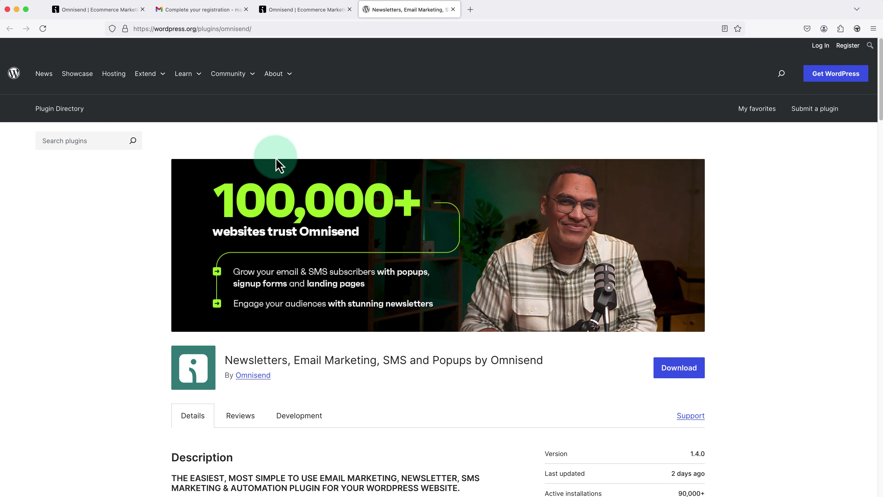
- Search WordPress plugins for 'omnisend', then install and activate Omnisend Email Marketing
click(453, 9)
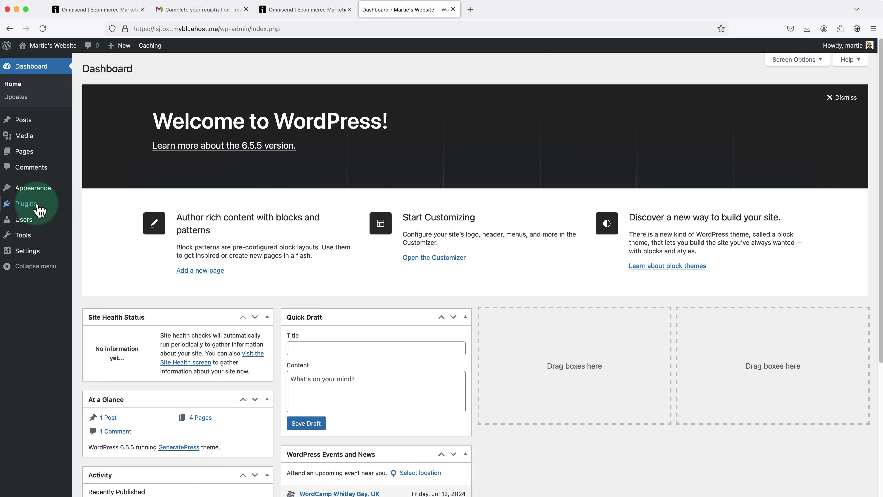
mouse_move(37, 207)
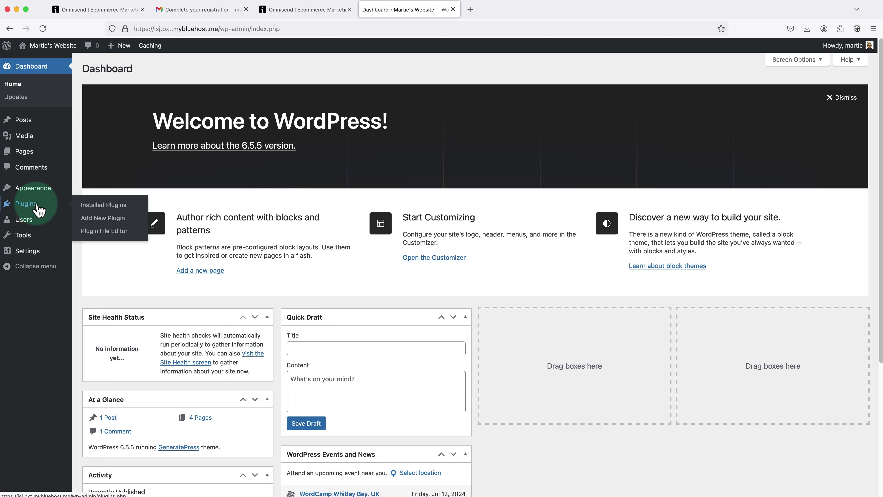
click(94, 220)
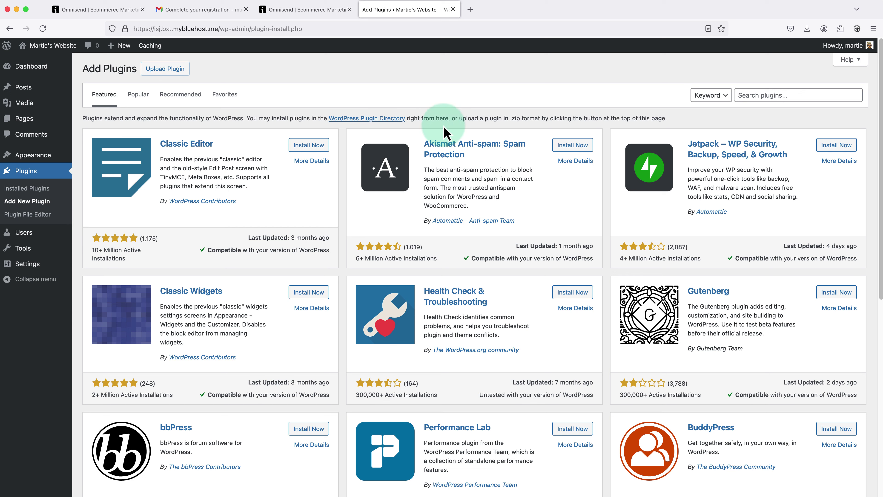
click(743, 95)
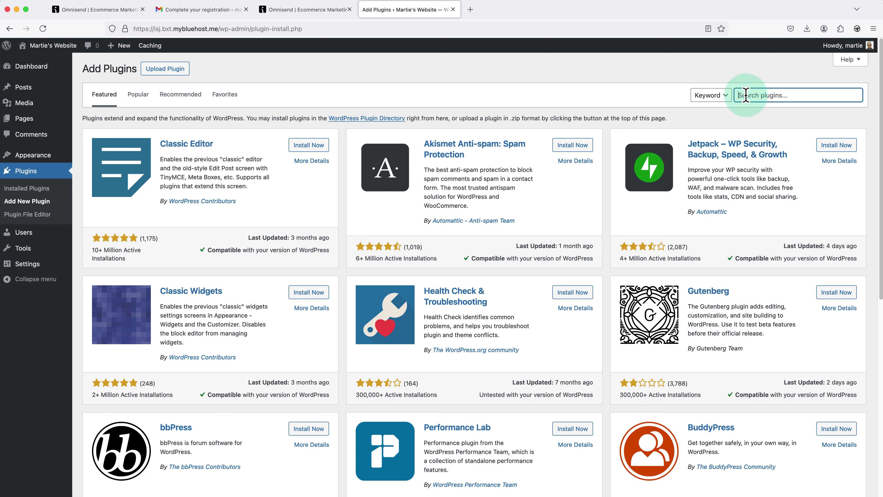
text(omn)
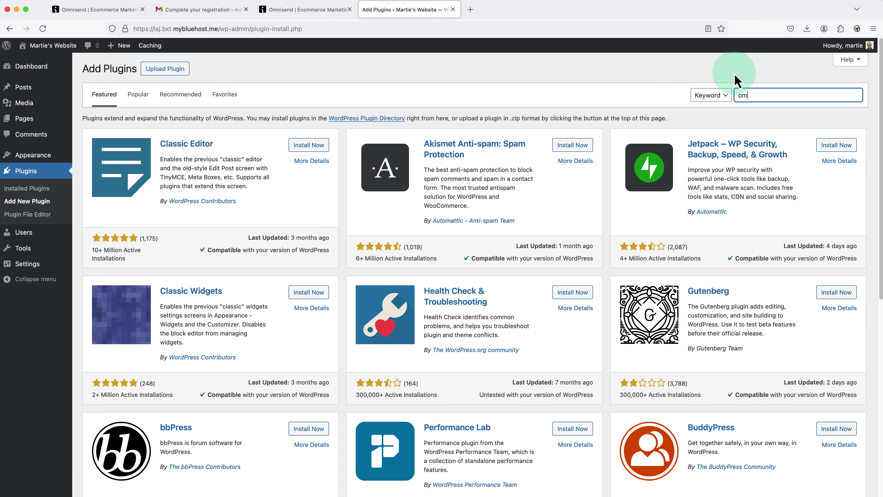
text(isend)
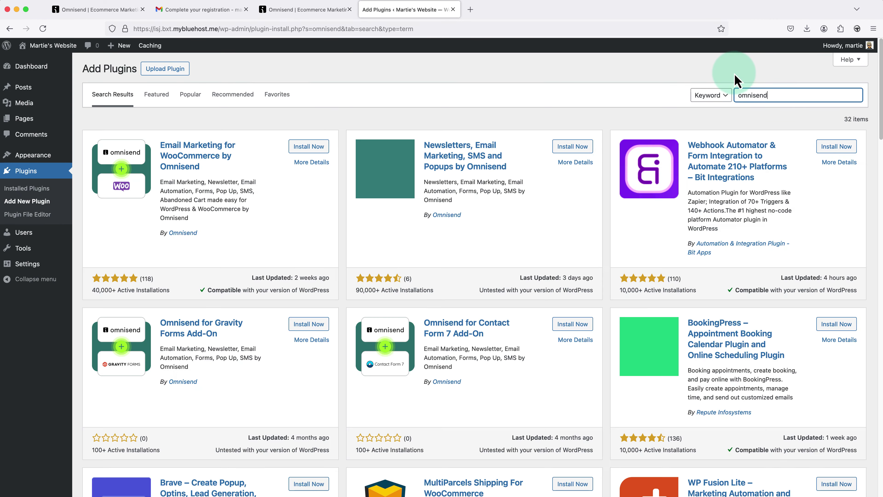
click(737, 80)
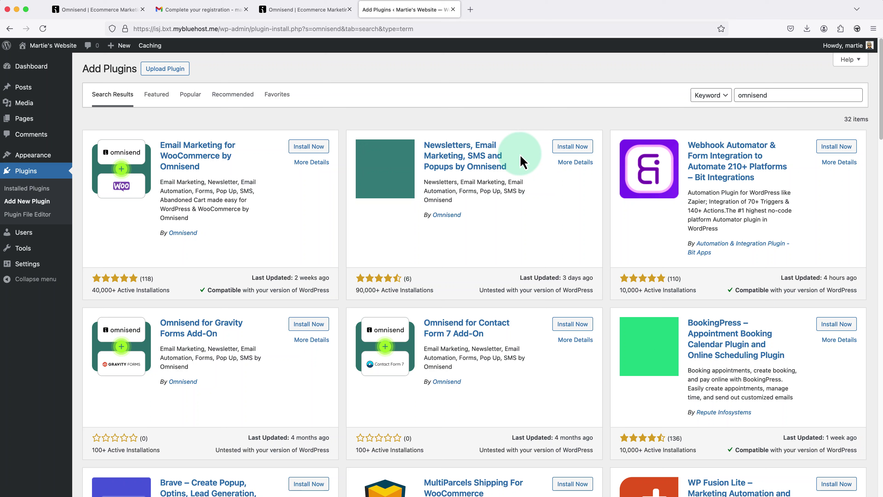
click(558, 148)
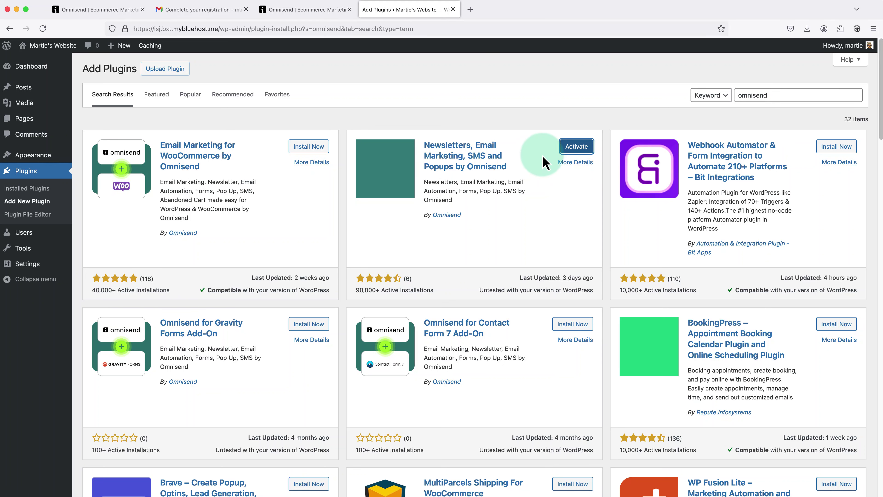
click(565, 150)
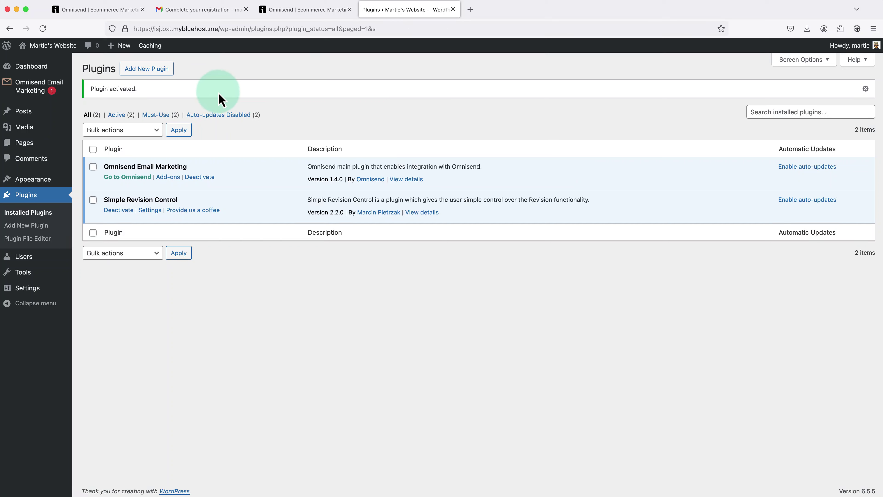
- Open the plugin's Connect Omnisend form in WordPress, then return to the Omnisend tab
mouse_move(39, 89)
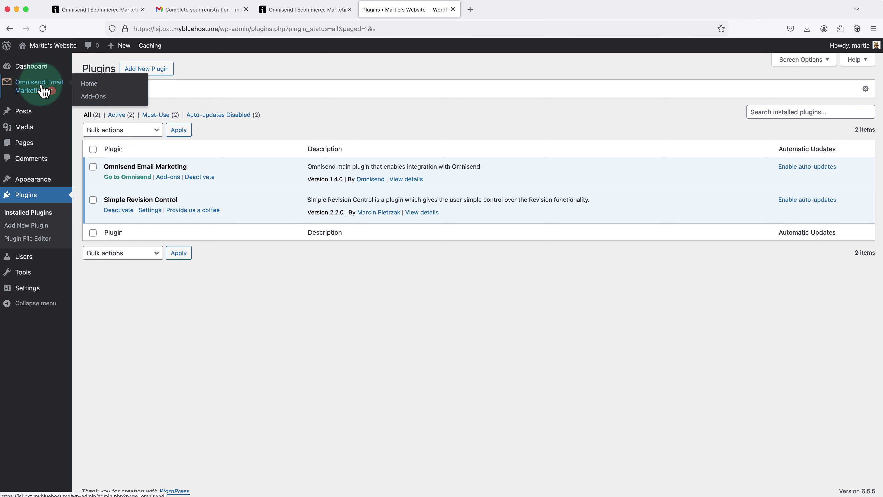
click(32, 90)
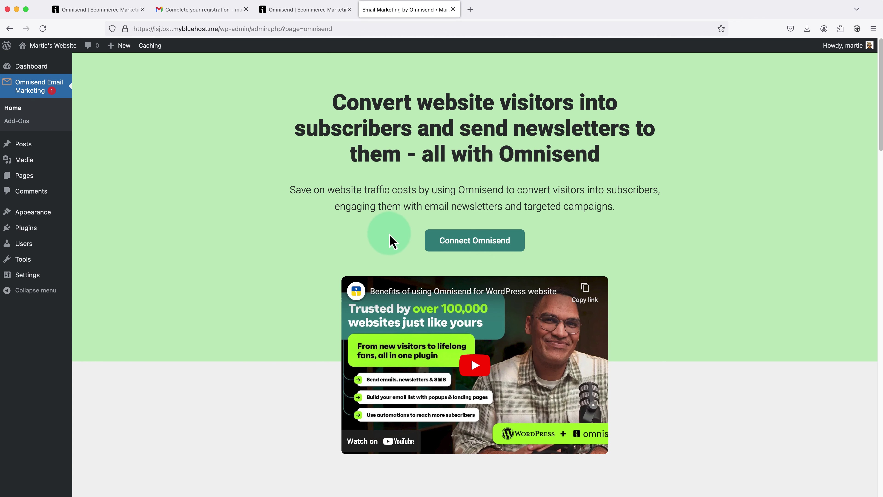
click(452, 245)
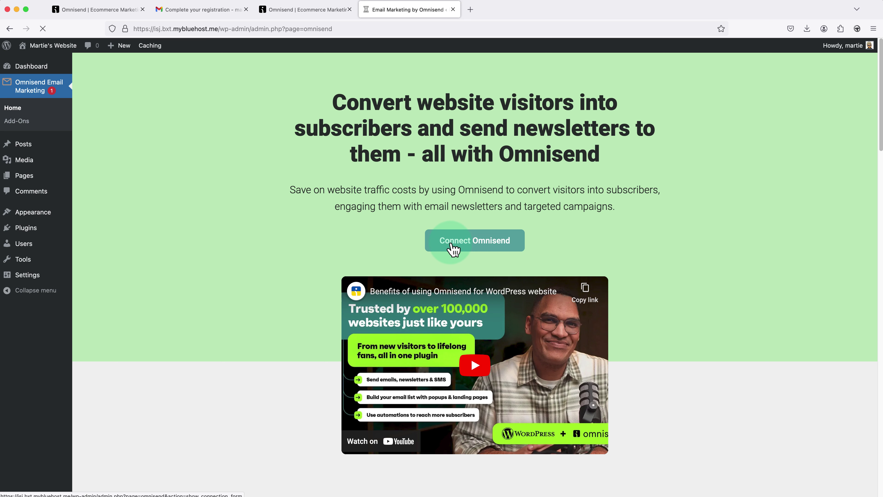
scroll(451, 248, down, 1)
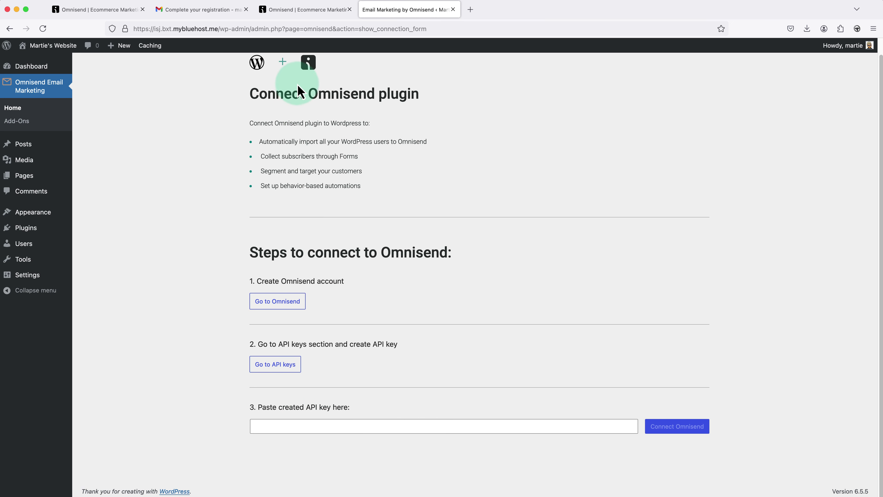
click(312, 14)
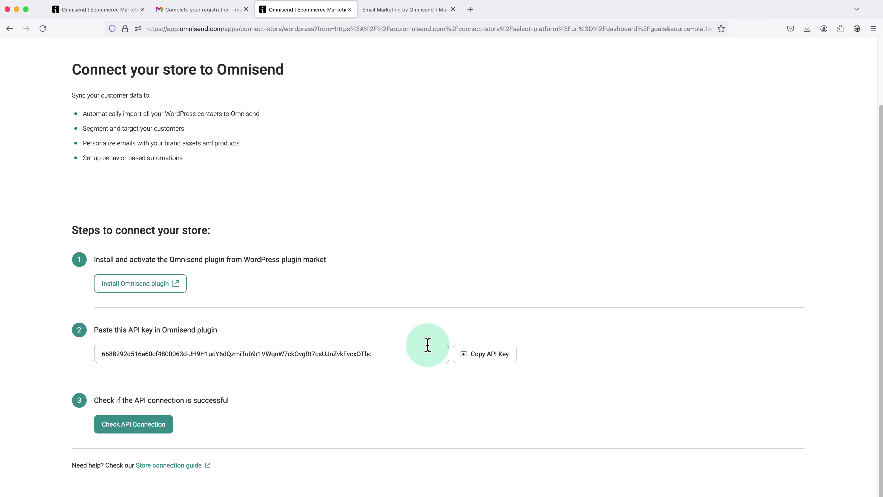
- Copy Omnisend's API key, paste it into the WordPress plugin's key field, and connect
click(481, 359)
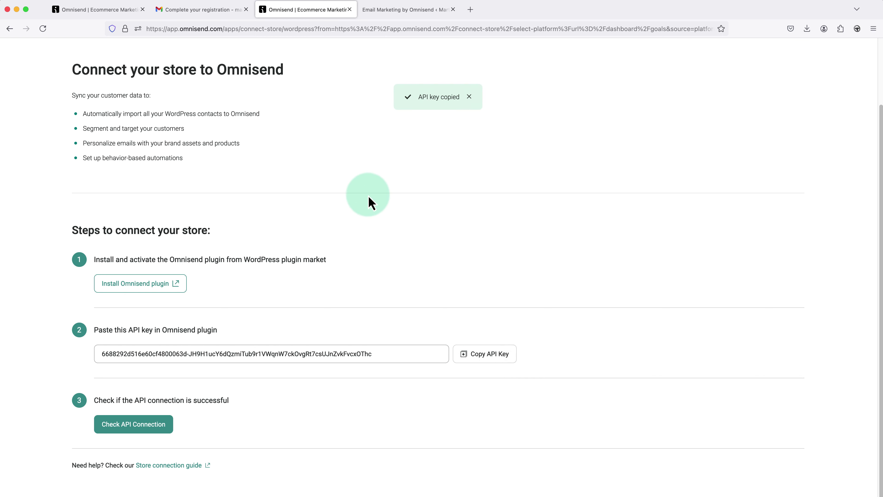
click(400, 16)
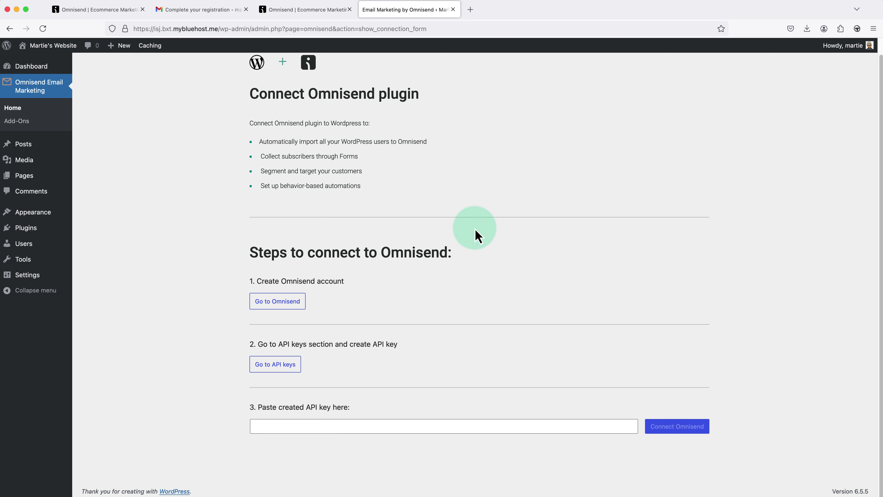
right_click(432, 426)
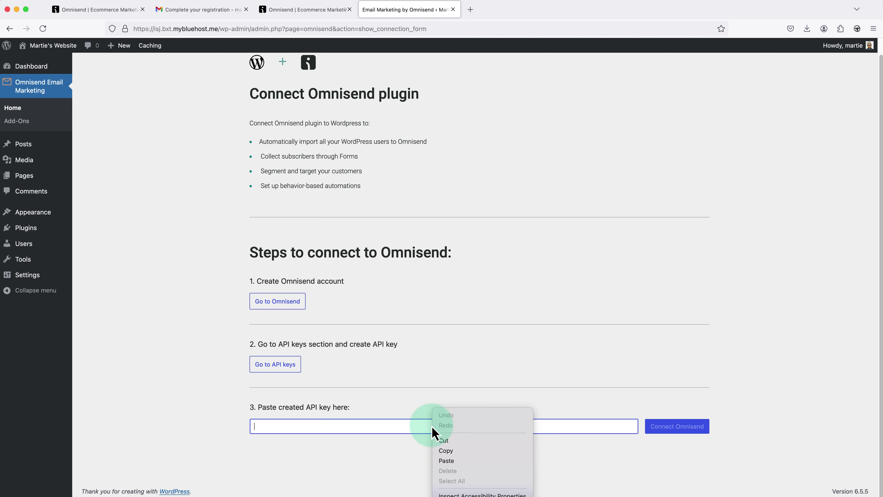
click(447, 465)
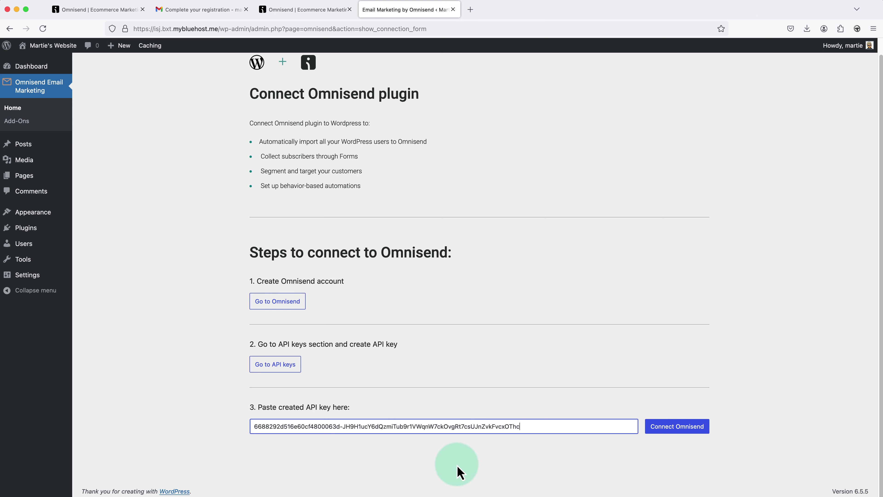
click(671, 434)
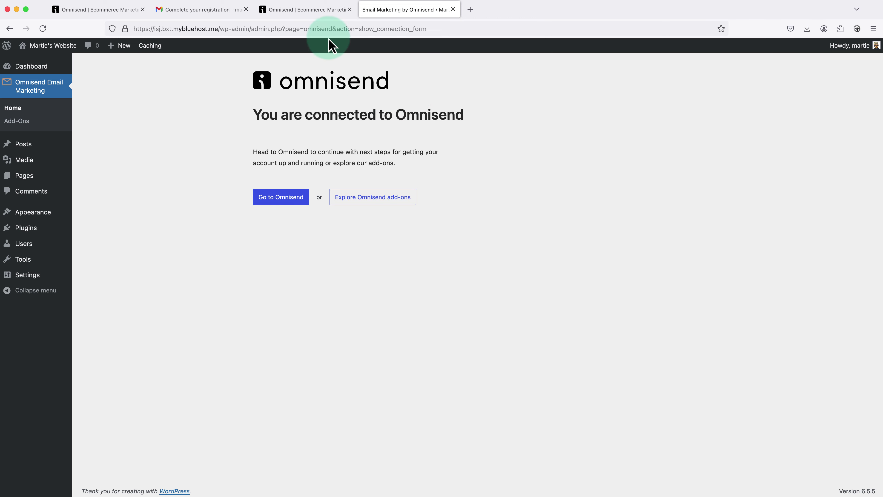
click(324, 12)
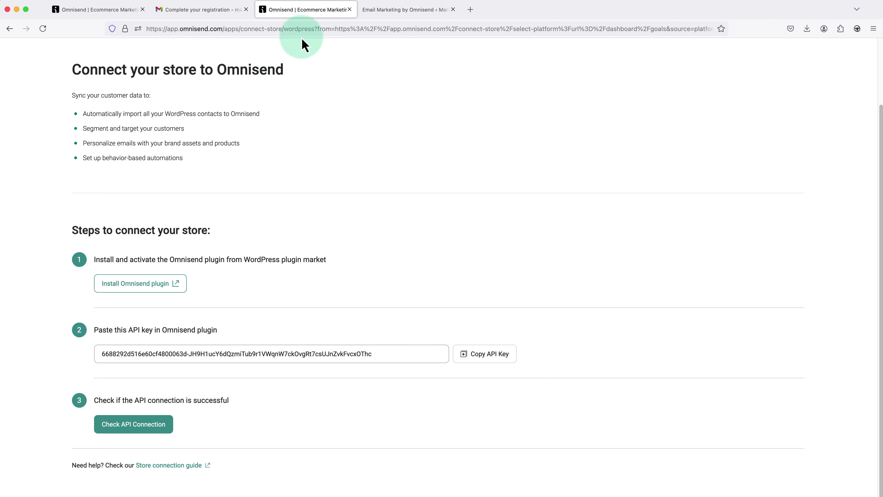
- Reload to confirm the WordPress store shows as connected, then go to Forms
click(48, 31)
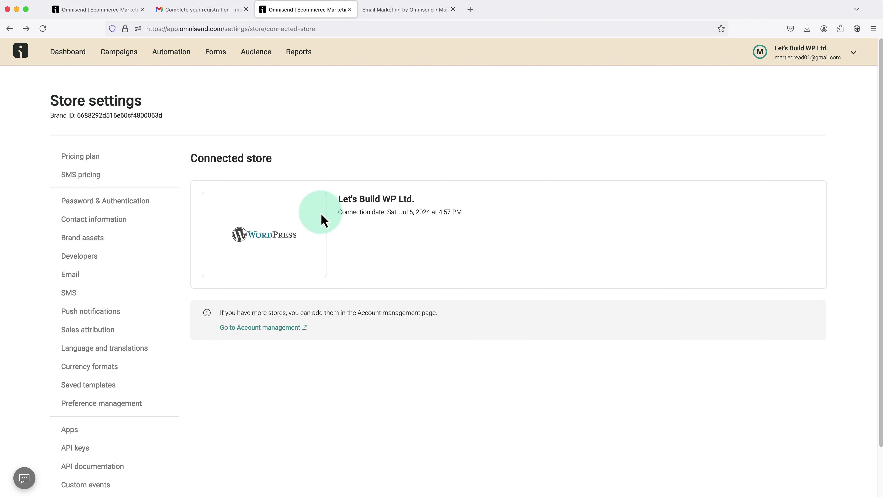
click(222, 56)
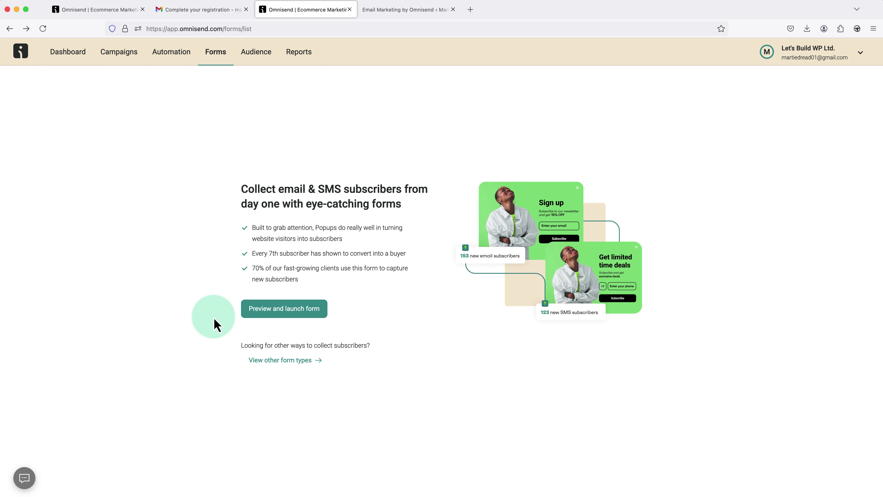
- Filter the Forms Library to embedded templates and use the Simple email capture template
click(271, 362)
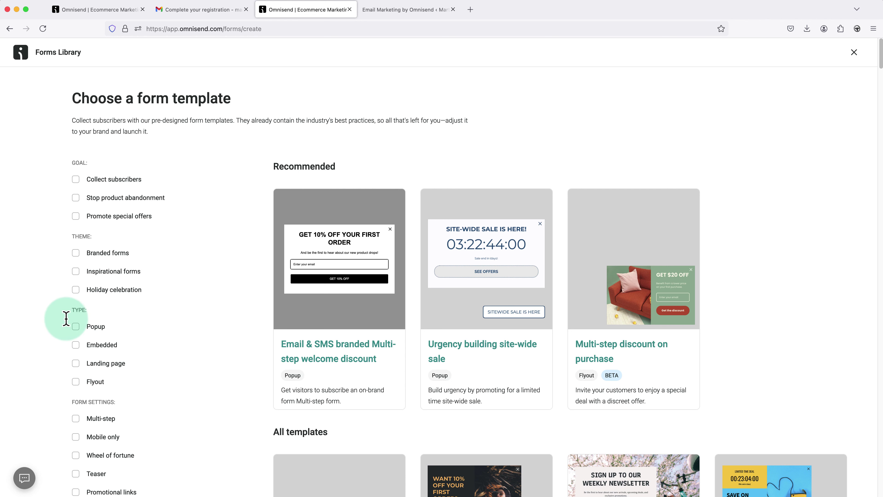
click(76, 346)
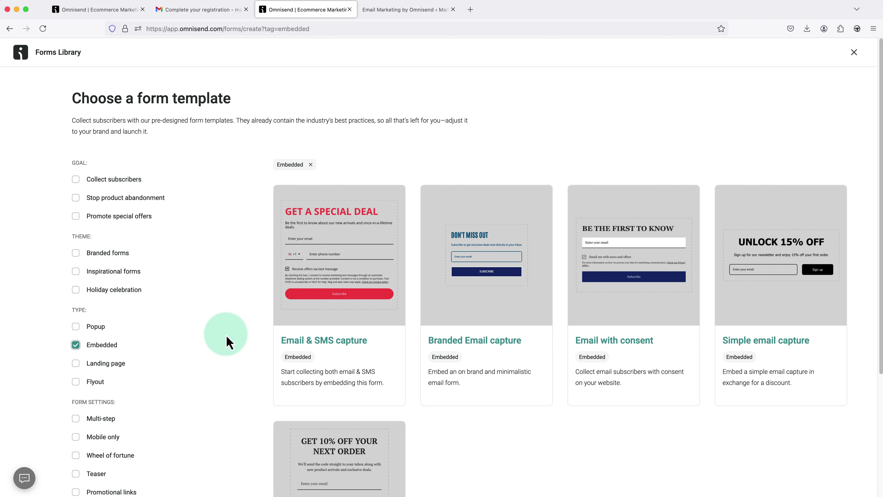
mouse_move(502, 322)
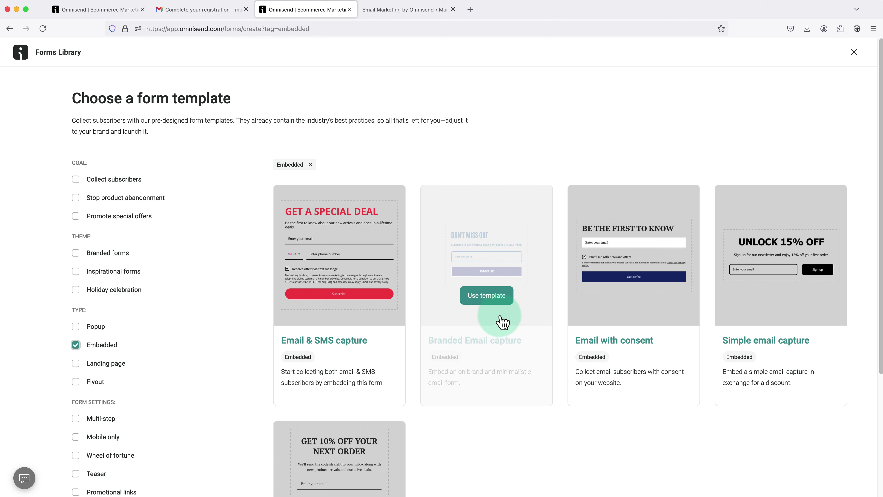
mouse_move(782, 320)
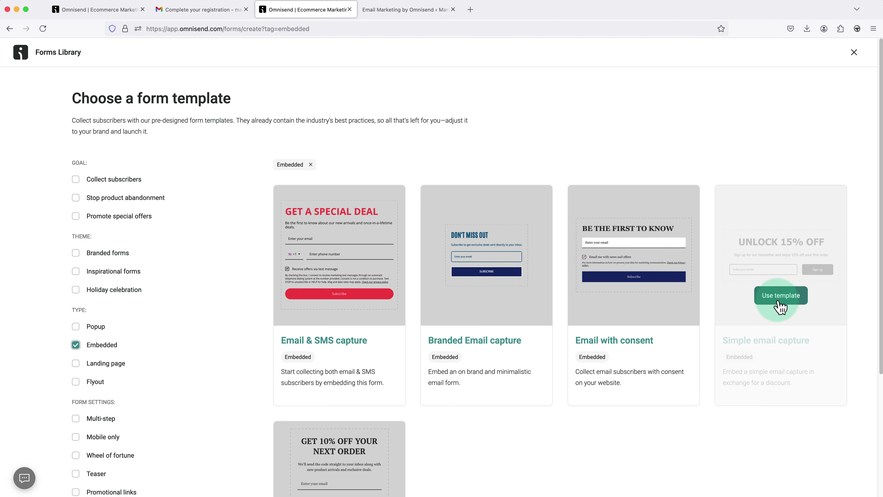
click(782, 304)
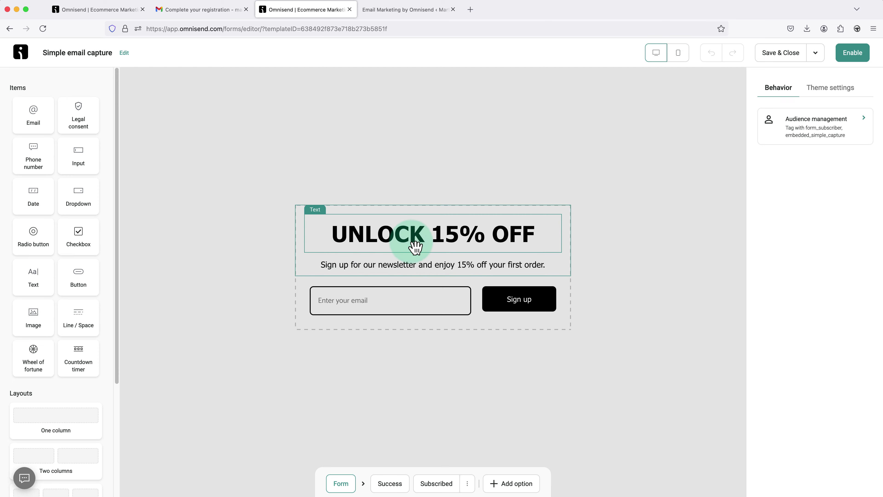
- Replace the 'UNLOCK 15% OFF' headline text with 'JOIN OUR NEWSLETTER'
click(533, 238)
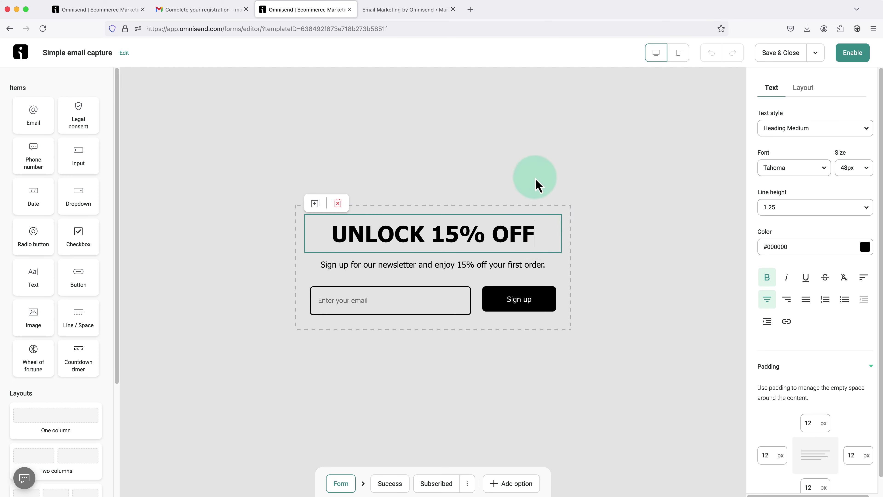
key(BackSpace)
key(BackSpace)
key(BackSpace)
key(BackSpace)
key(BackSpace)
key(BackSpace)
key(BackSpace)
key(BackSpace)
key(BackSpace)
key(BackSpace)
key(BackSpace)
key(BackSpace)
key(BackSpace)
key(BackSpace)
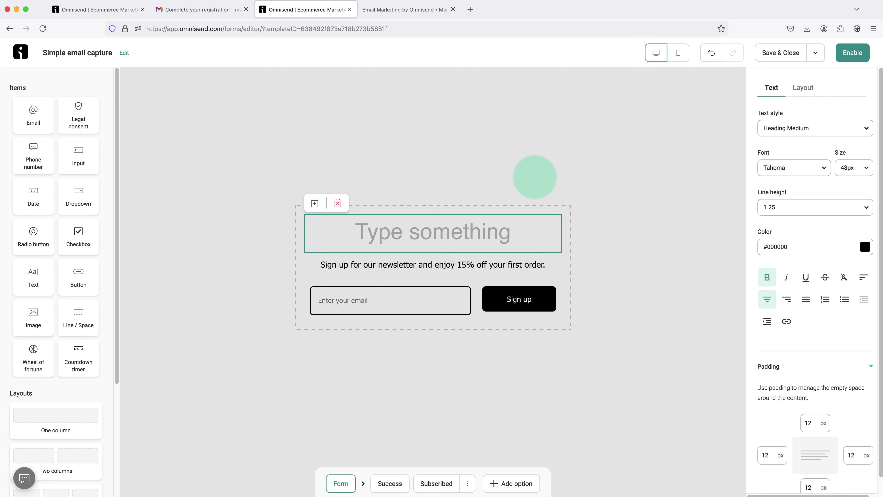
text(JOIN)
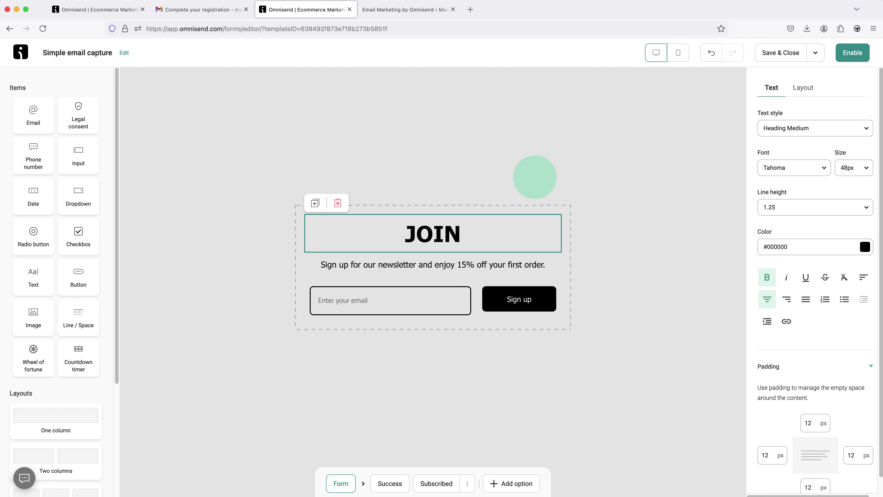
text( OUR NEWSL)
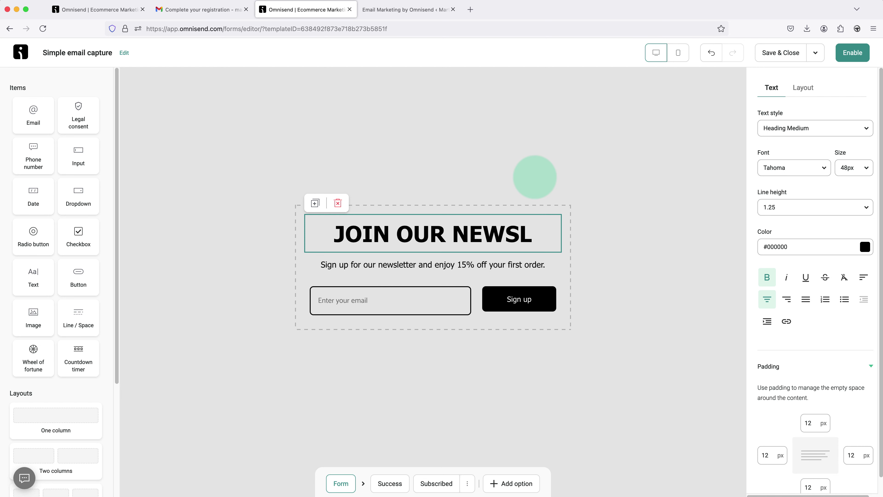
text(ETTER)
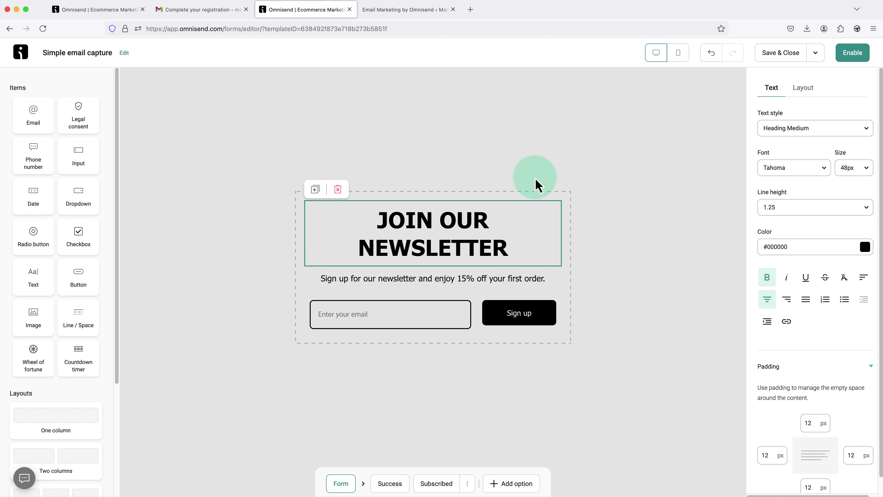
click(536, 184)
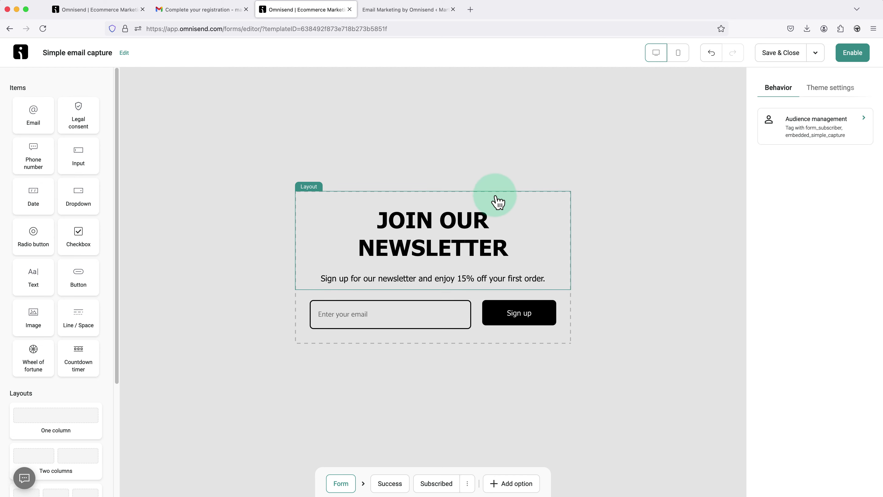
click(473, 221)
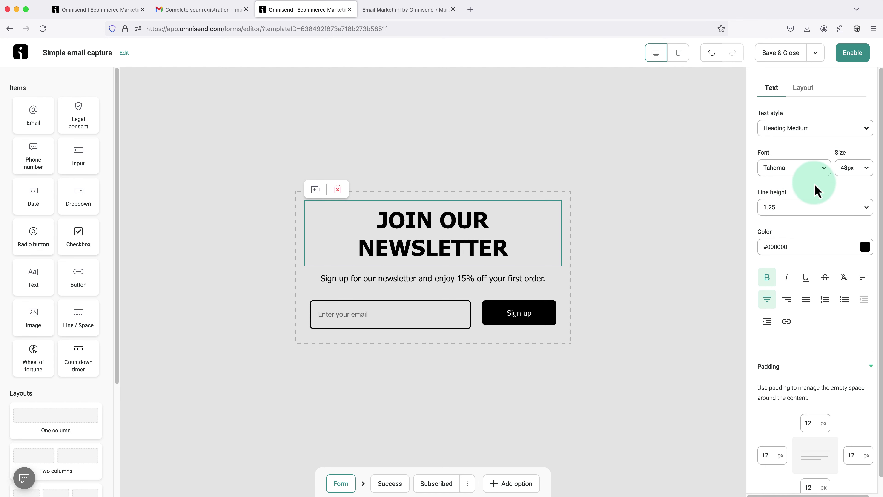
- Keep the headline at Heading Medium in Tahoma and set its size to 40px
click(820, 136)
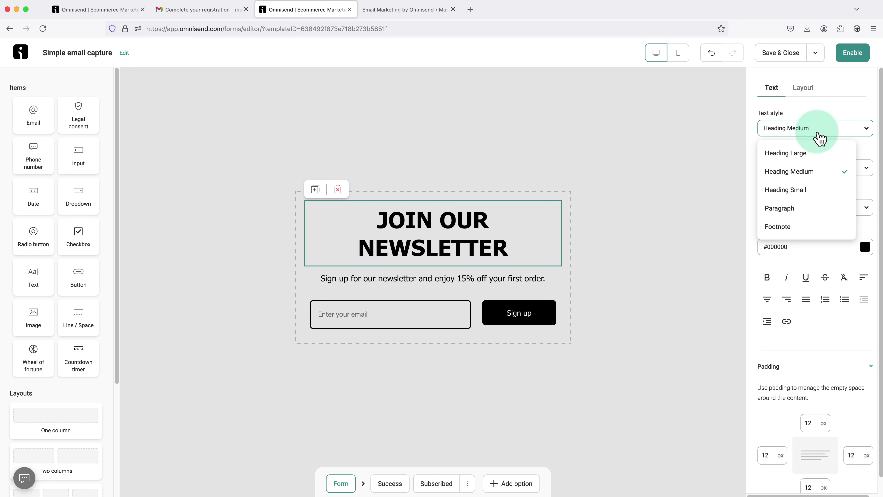
click(806, 155)
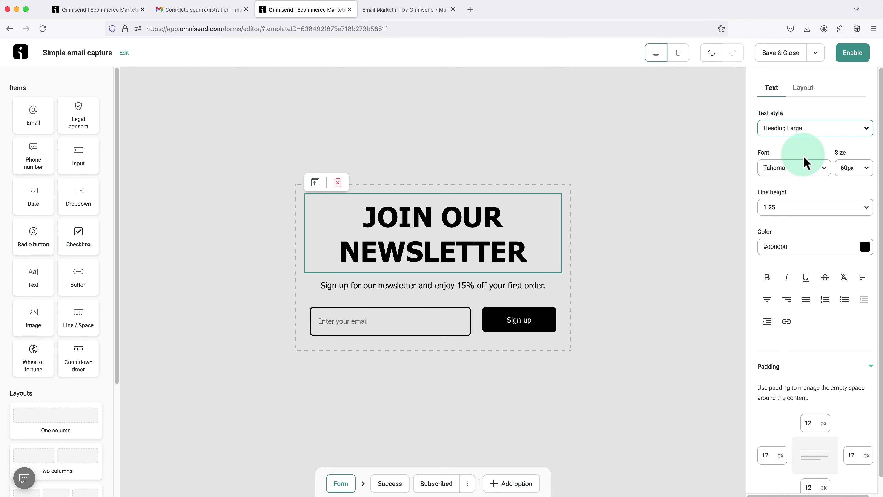
click(809, 139)
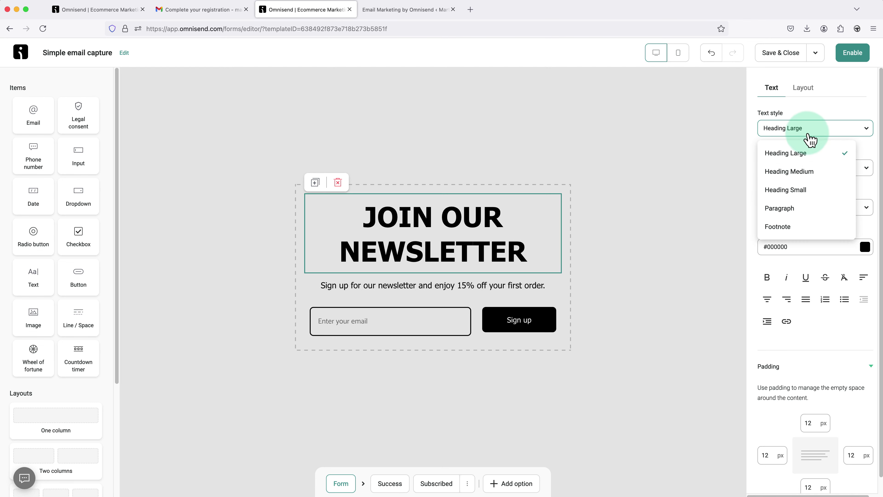
click(806, 171)
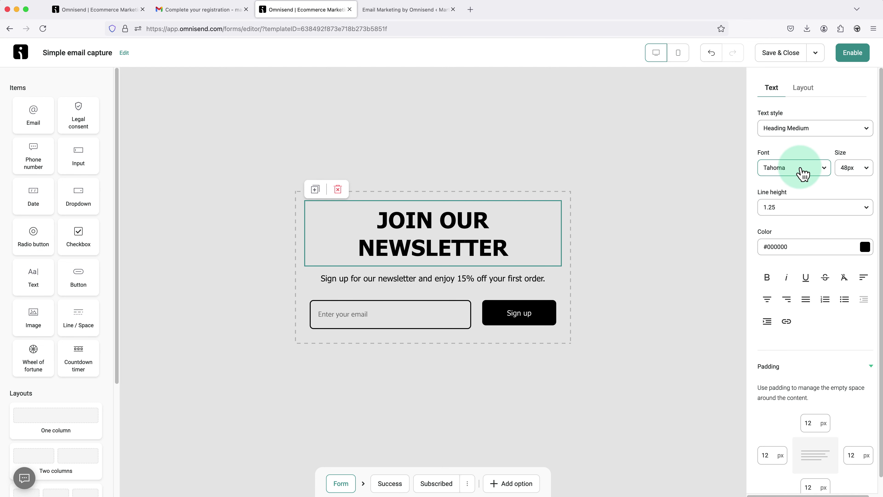
click(803, 173)
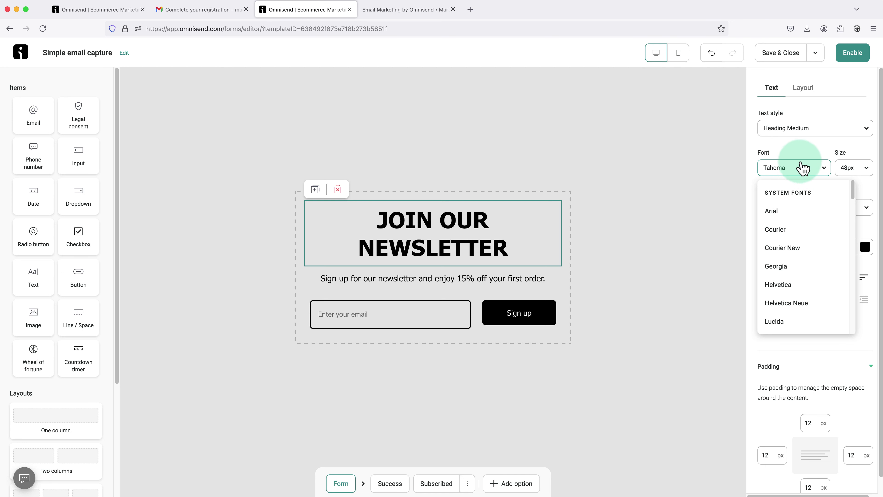
click(809, 154)
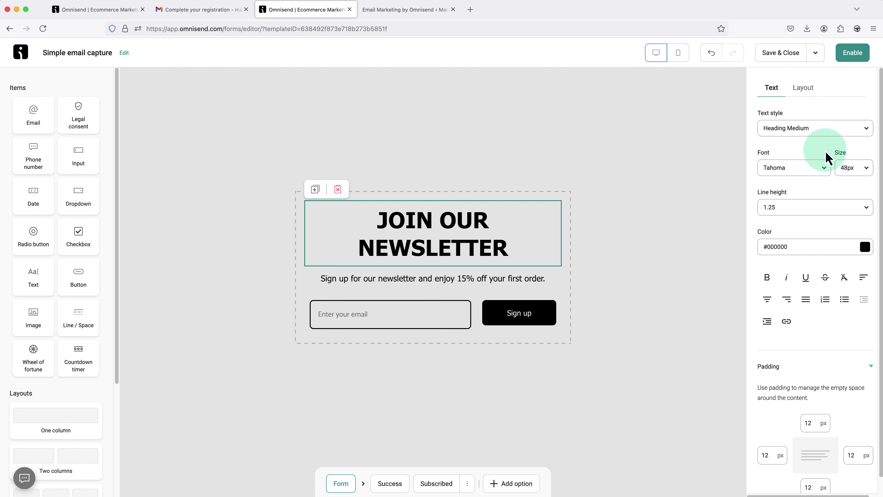
click(852, 169)
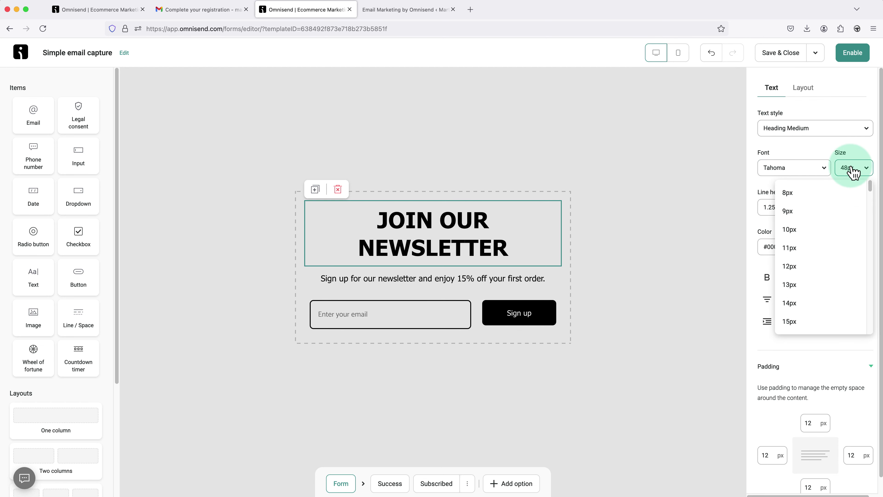
scroll(843, 228, down, 5)
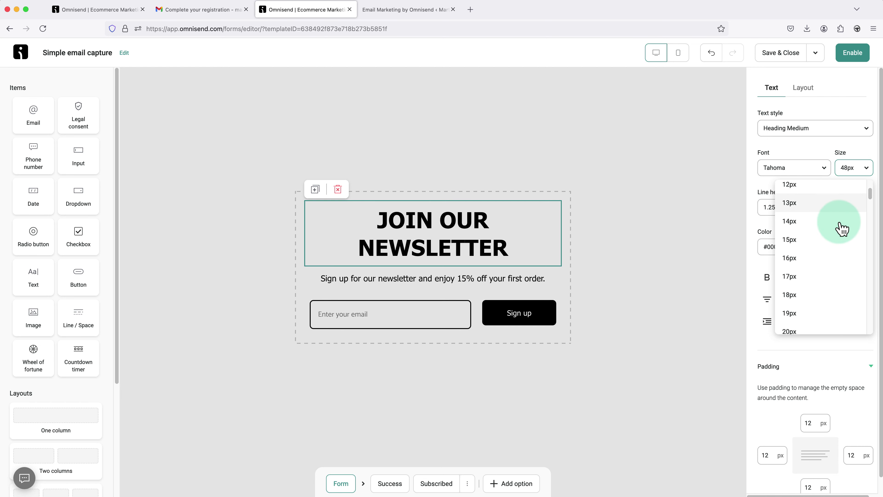
scroll(842, 228, down, 7)
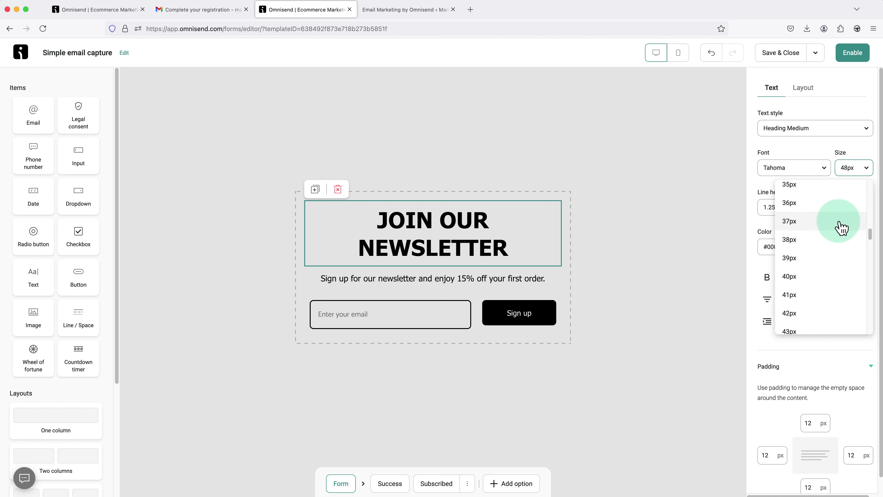
click(831, 278)
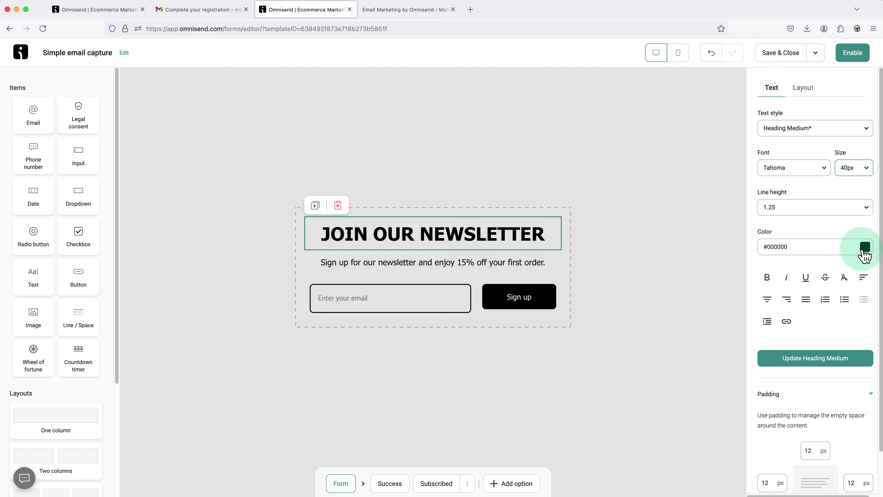
- Change the headline text colour to green #49B467, replacing a briefly tried blue
click(864, 250)
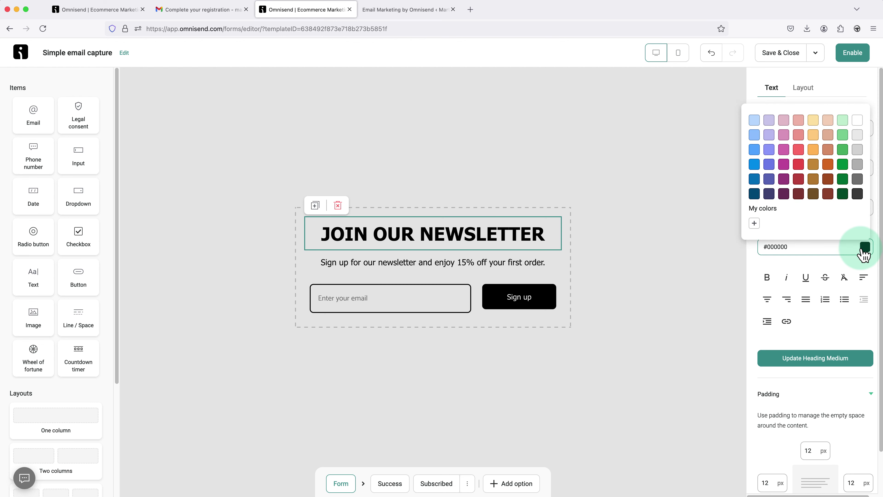
click(758, 169)
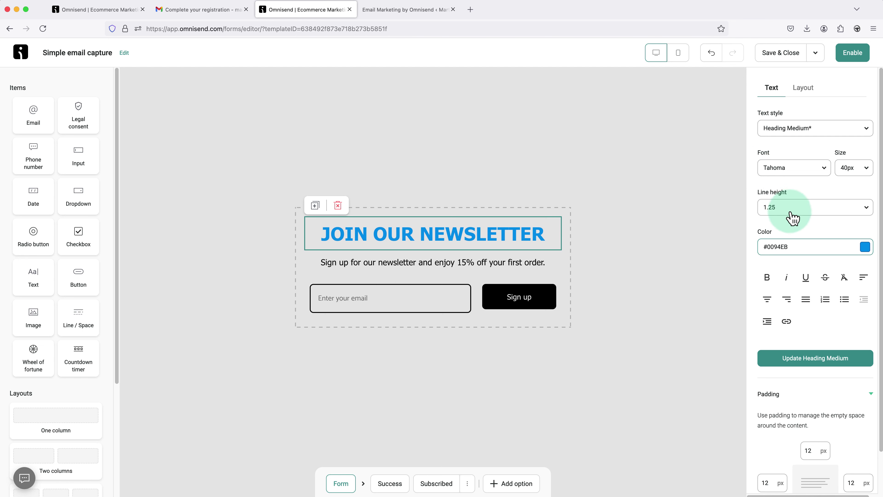
click(865, 247)
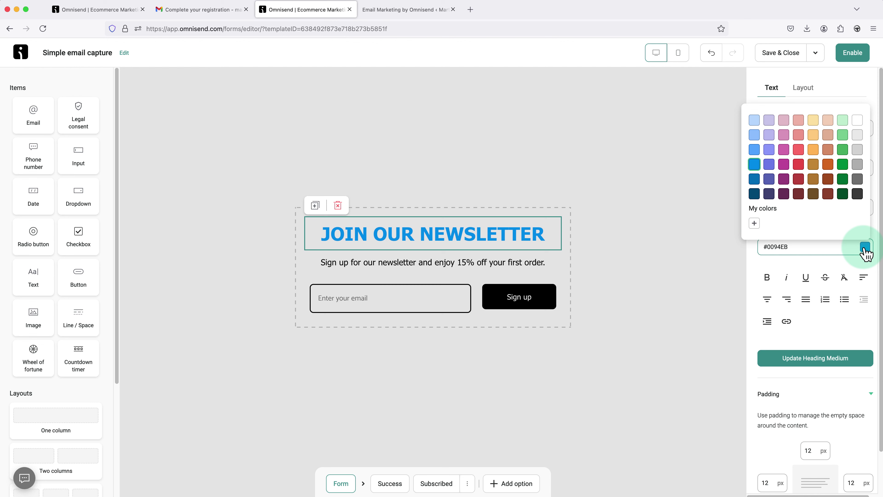
click(842, 150)
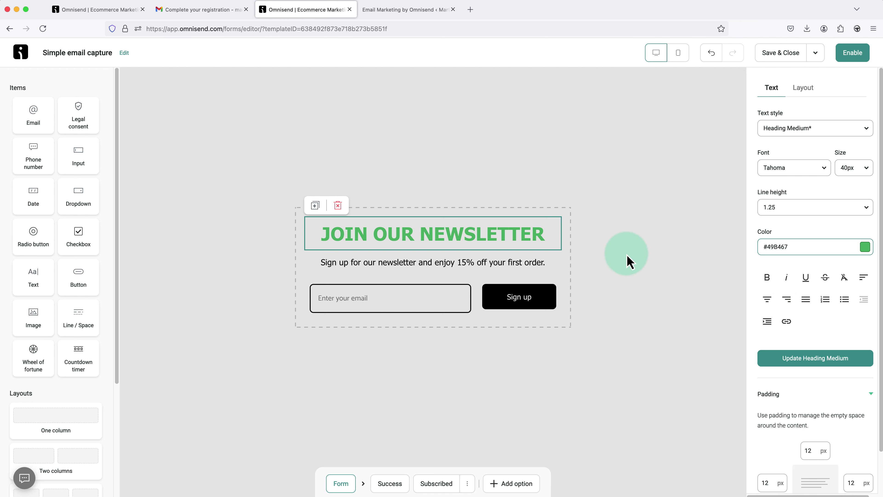
click(611, 260)
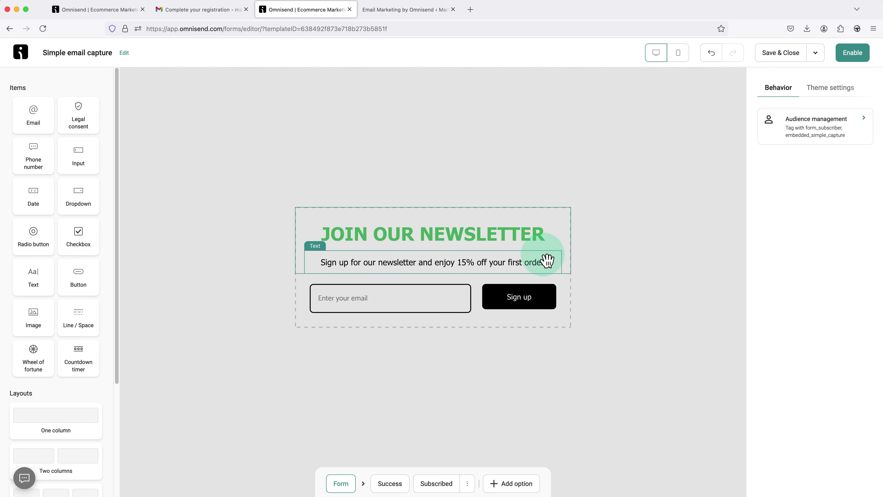
- Change the subtitle to 'Get Fresh Content Delivered Straight to Your Inbox.'
click(539, 268)
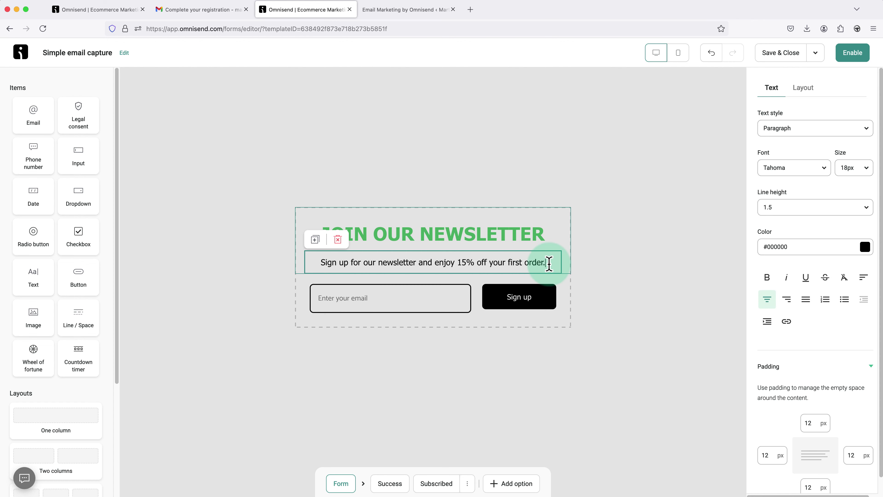
drag(548, 262, 266, 253)
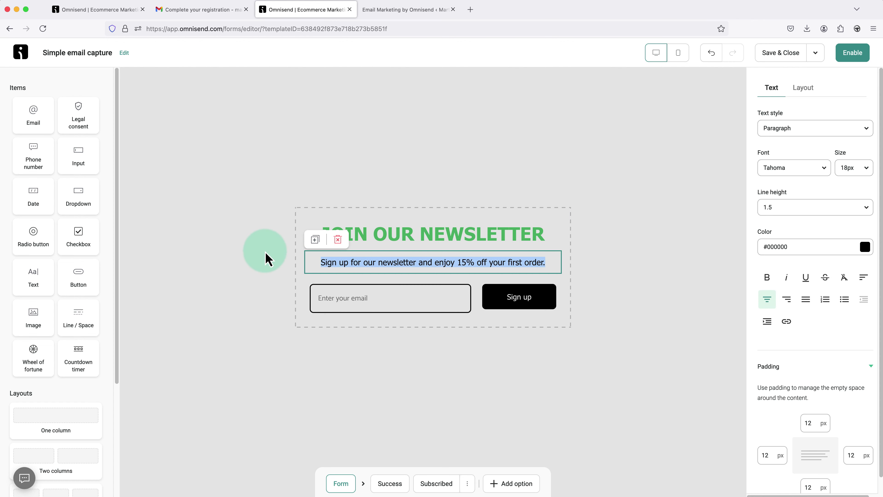
text(Get Fre)
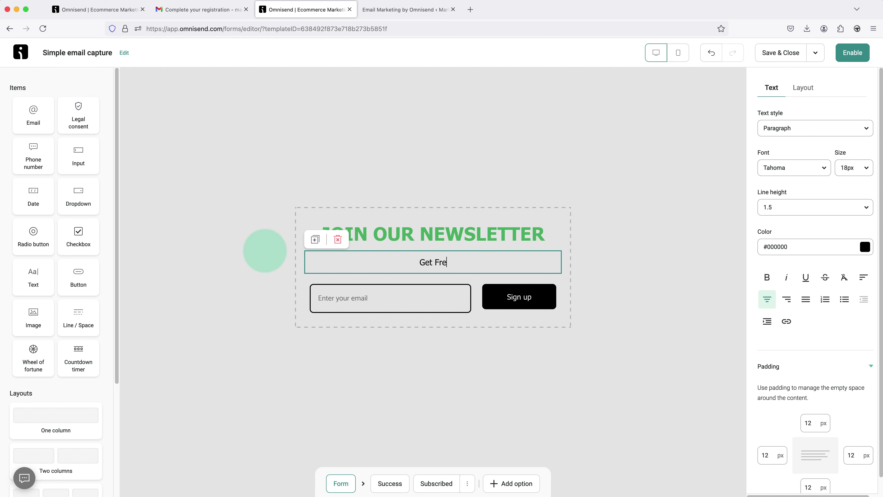
text(sh Content Delivered S)
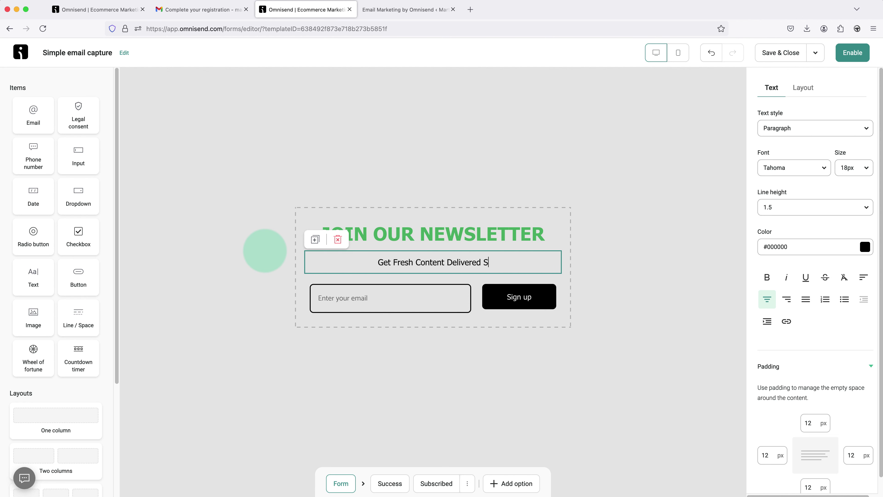
text(traight to)
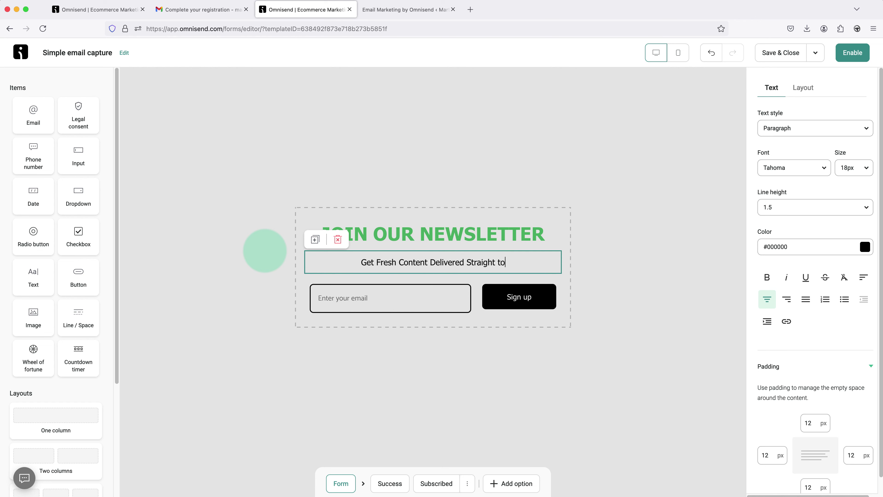
text( Your Inbox.)
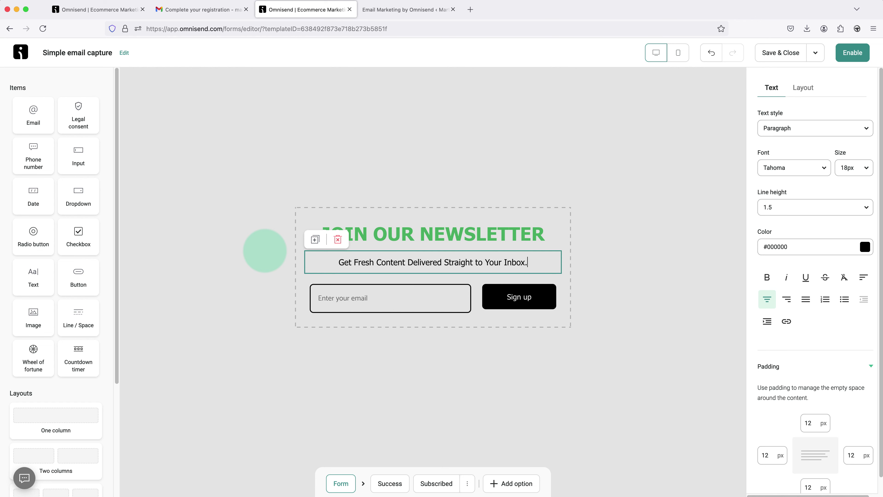
click(266, 253)
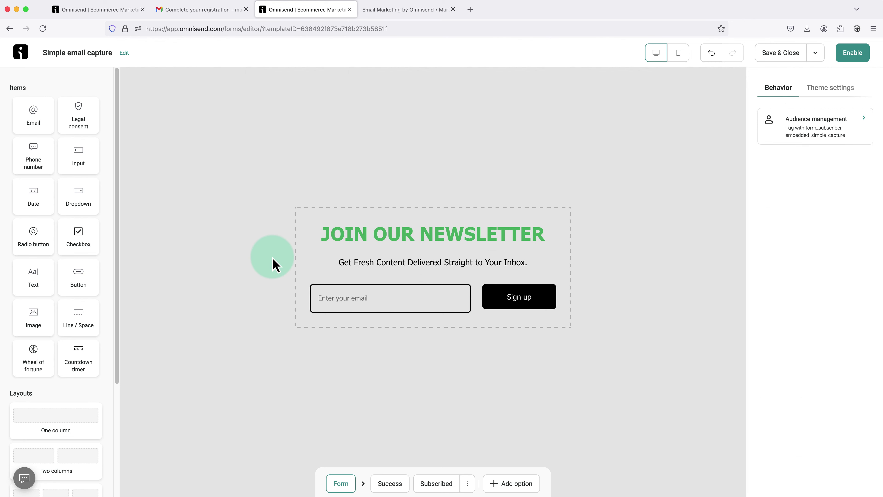
- Deselect the subtitle and select the Email input field to show its settings
click(430, 273)
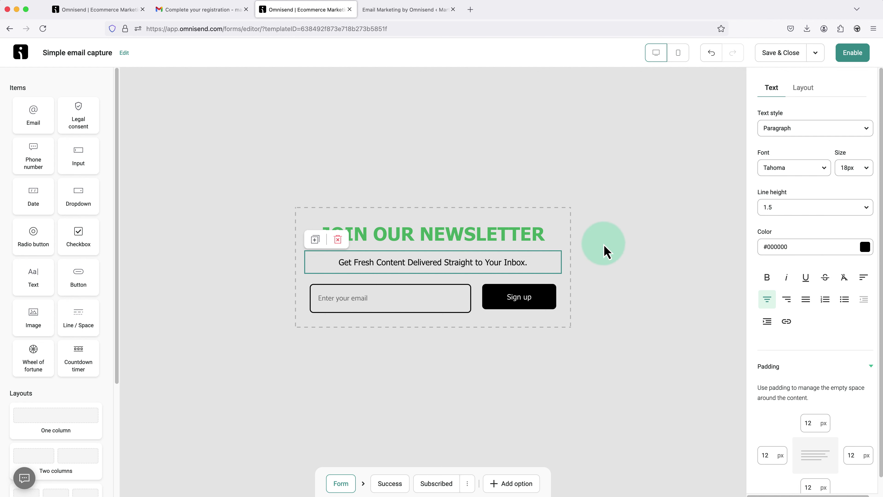
click(595, 257)
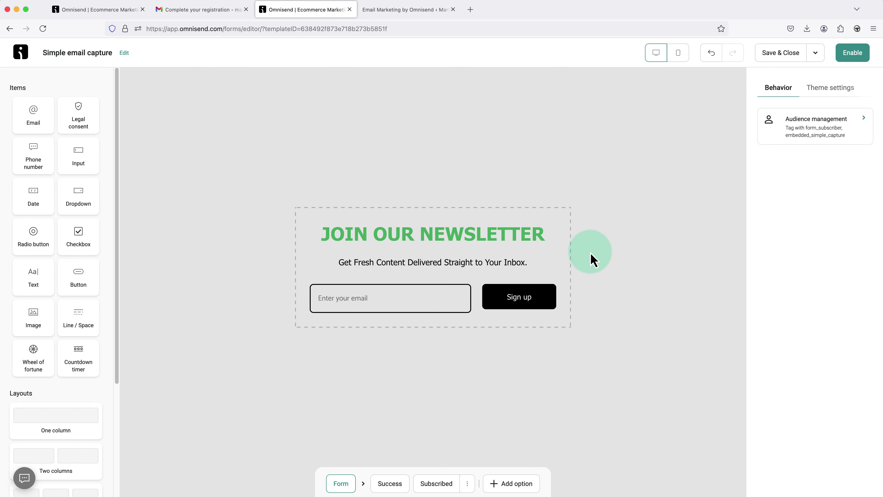
click(414, 307)
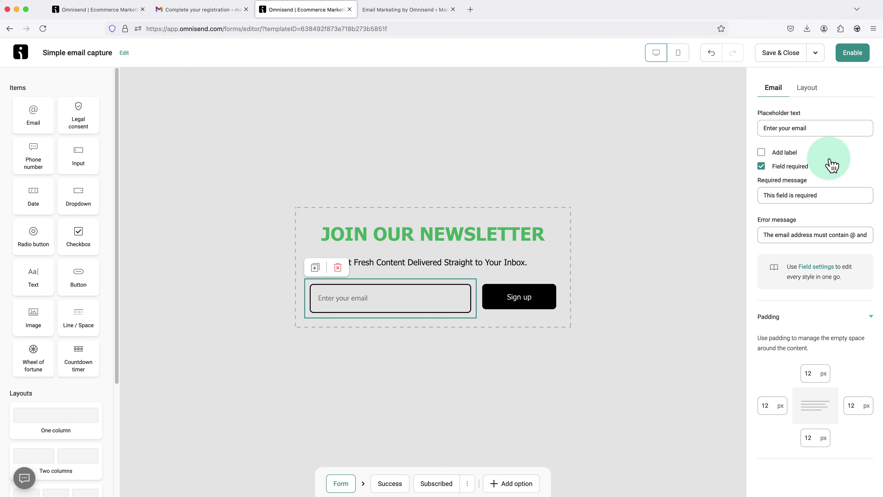
- Change the email field placeholder to 'Enter your email address'
drag(820, 129, 759, 128)
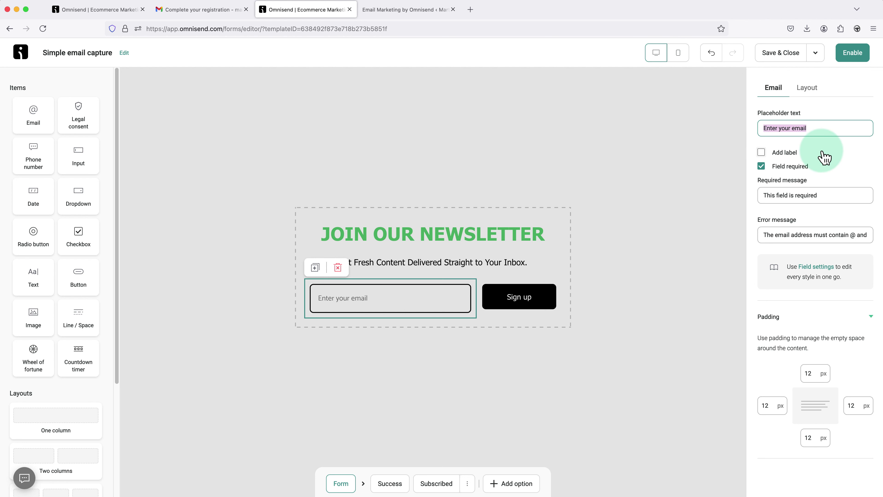
click(821, 130)
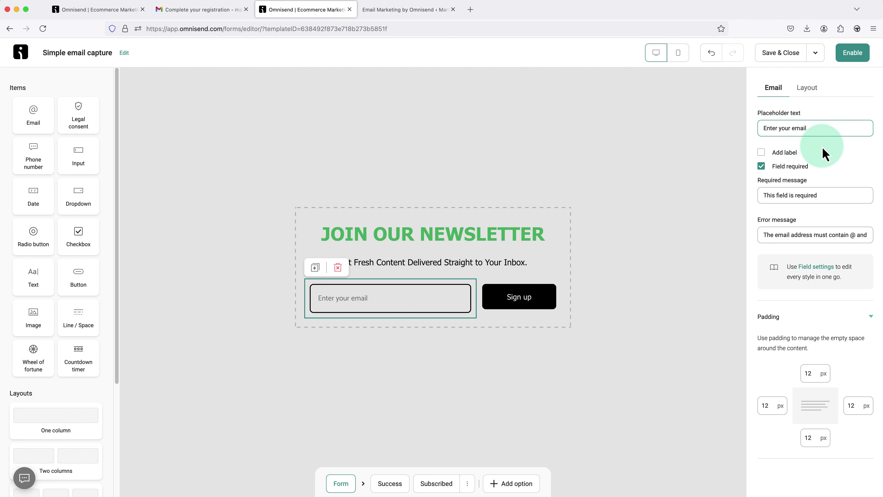
text(address)
click(823, 147)
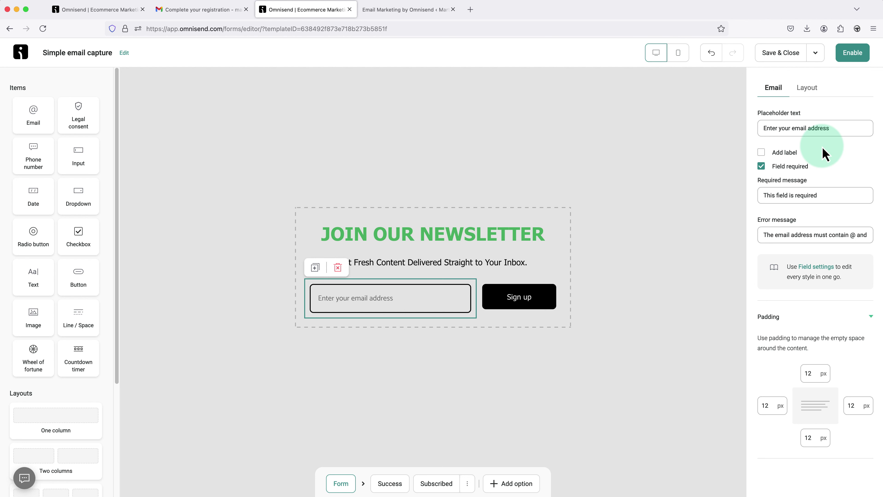
- Try an 'Email Address' label above the email field, then remove the label again
click(762, 154)
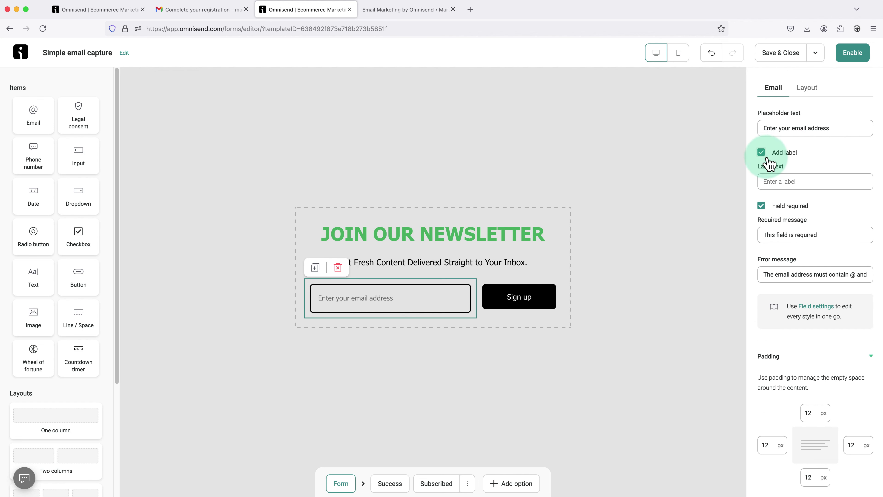
click(778, 181)
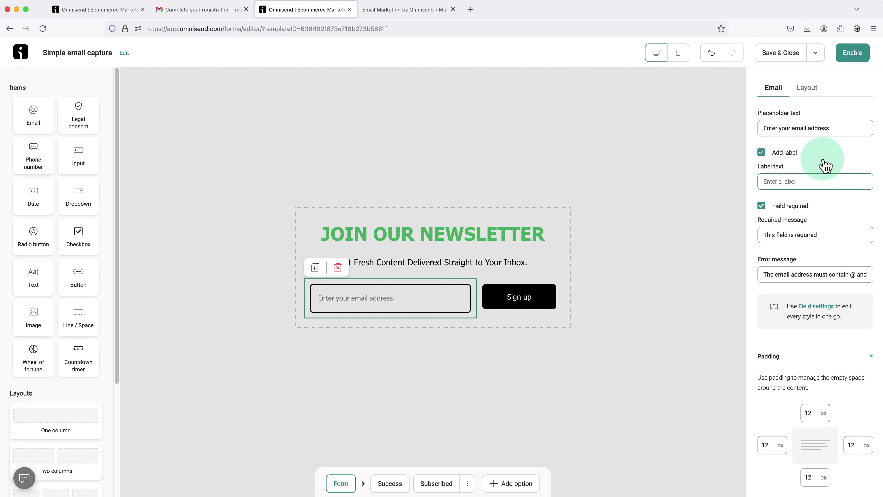
text(Email)
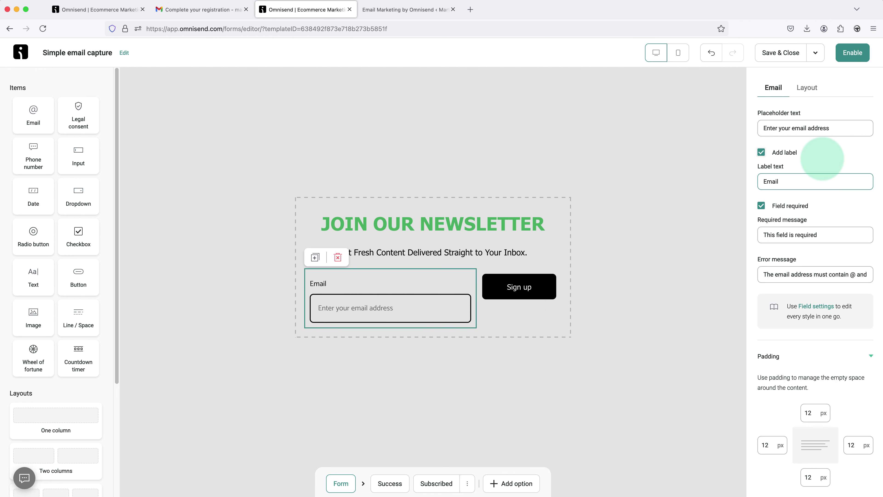
text( Address)
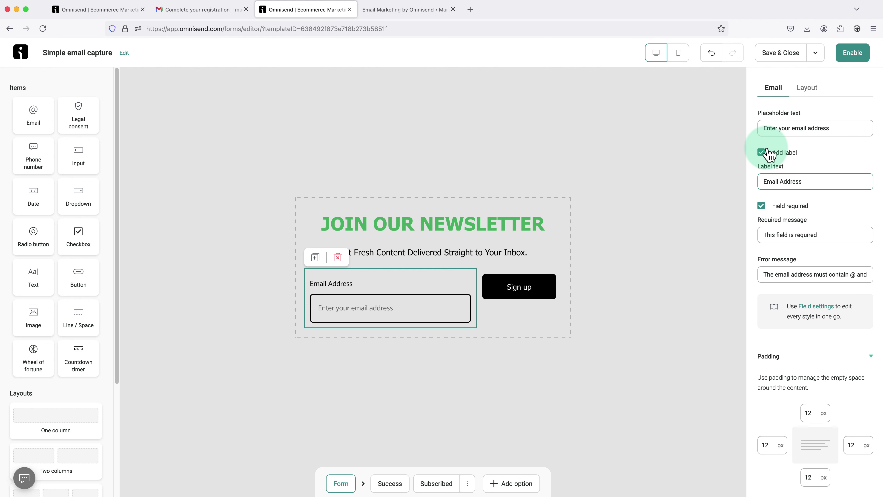
click(762, 153)
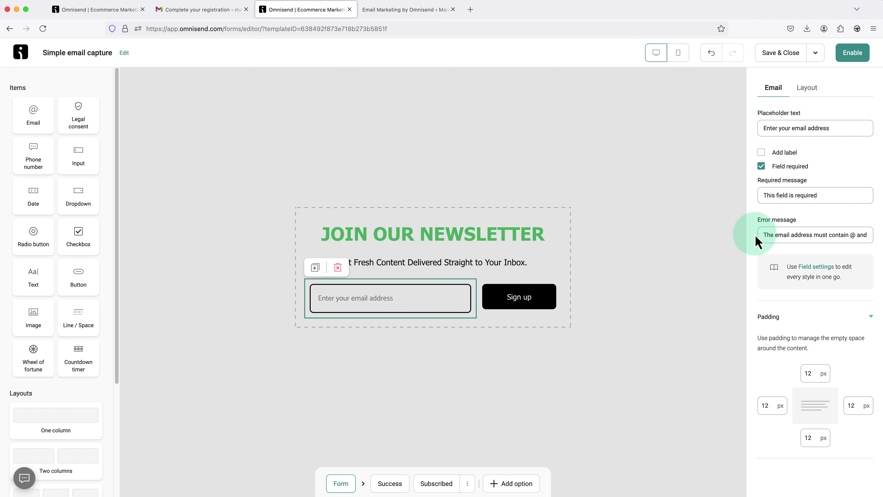
- Review the email field's error message without changing it, then deselect the field
click(764, 236)
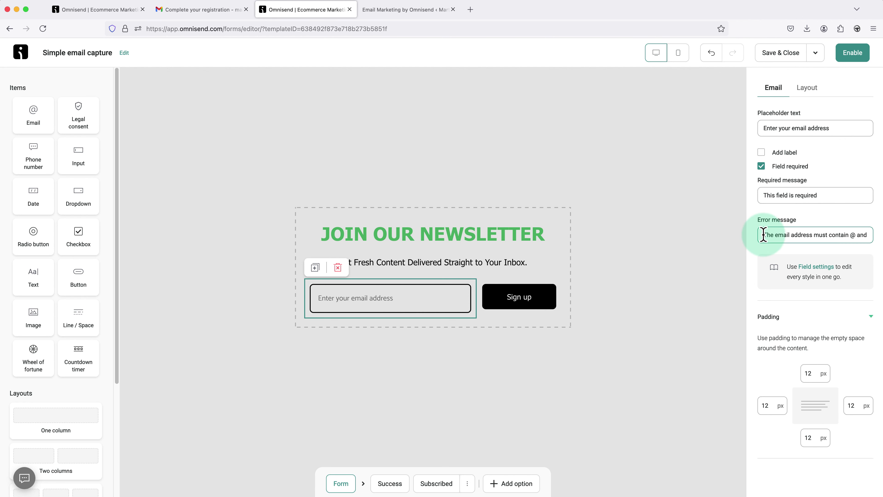
drag(764, 235, 837, 216)
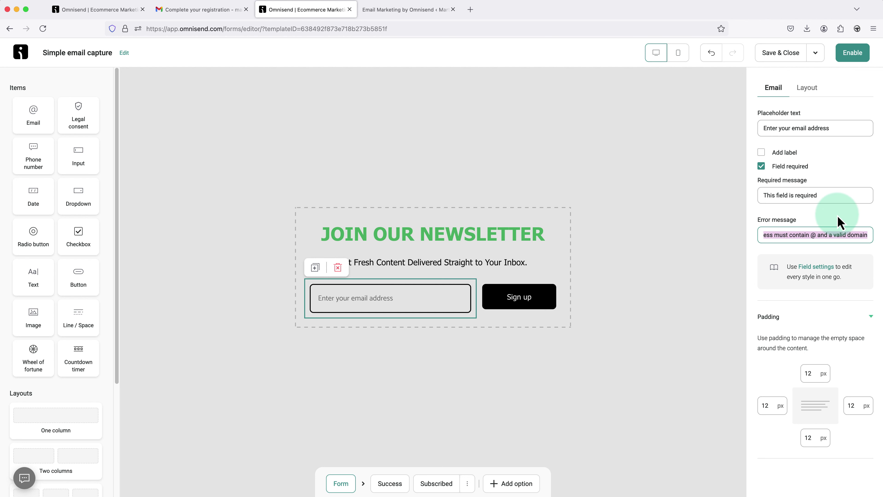
click(837, 217)
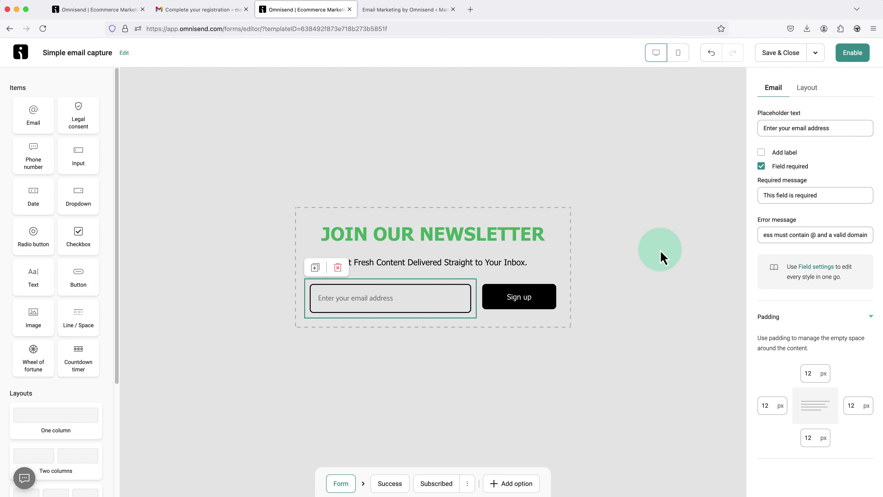
click(630, 273)
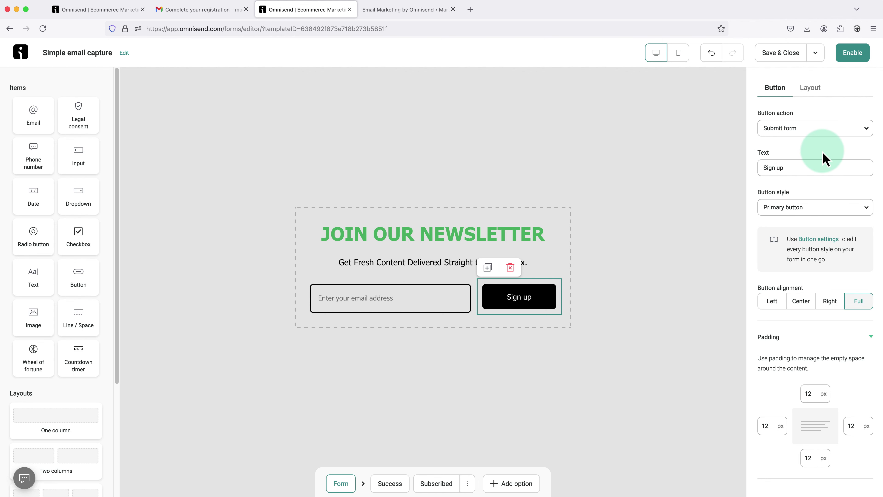
- Keep the button submitting the form and change its text from 'Sign up' to 'Subscribe'
click(833, 132)
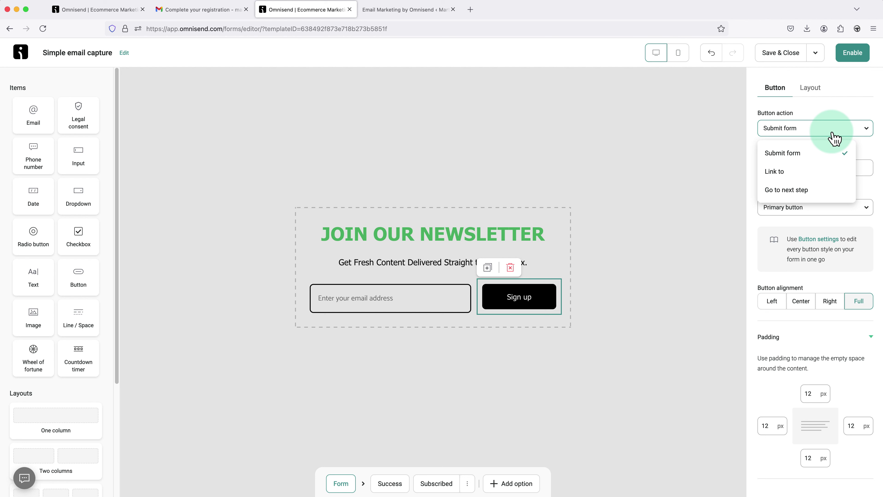
click(834, 138)
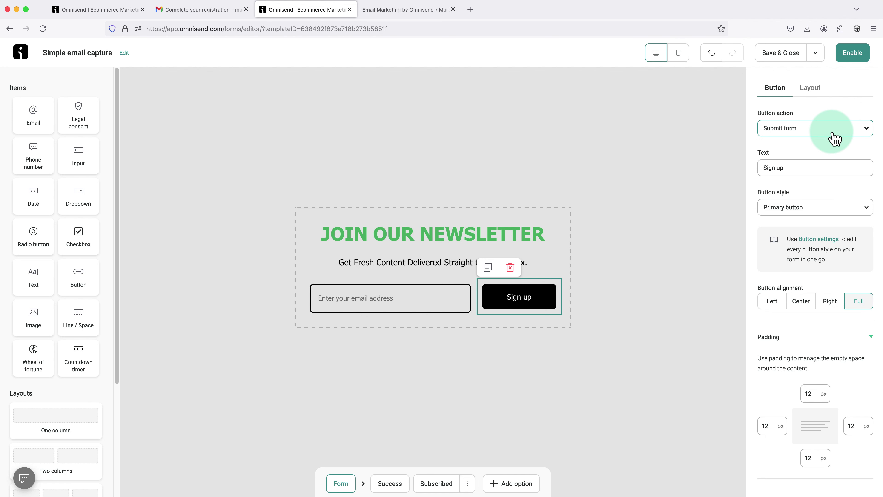
click(823, 153)
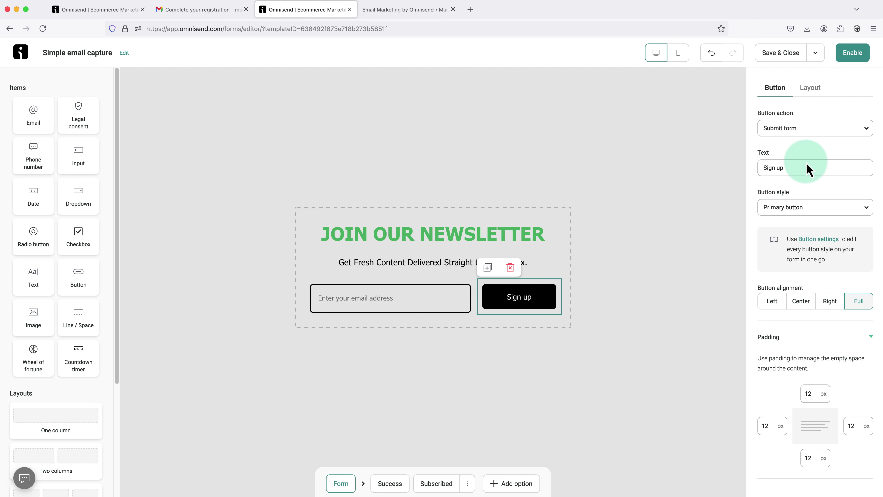
drag(793, 169, 758, 170)
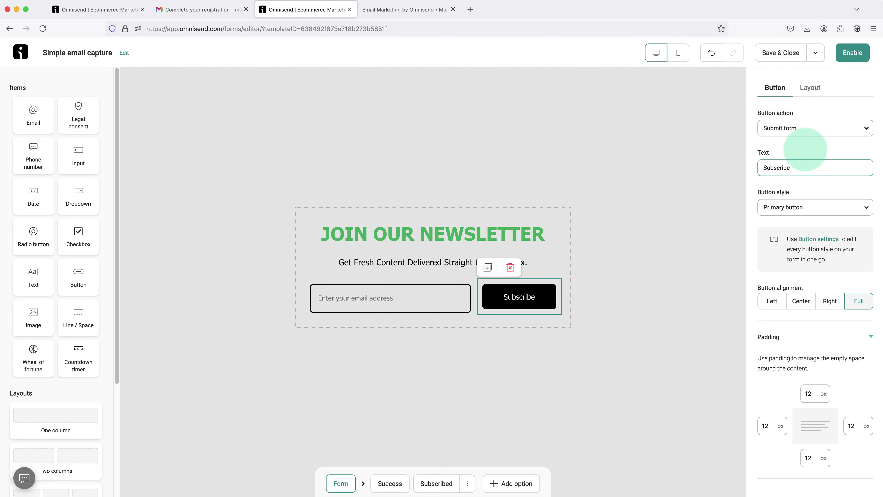
click(727, 209)
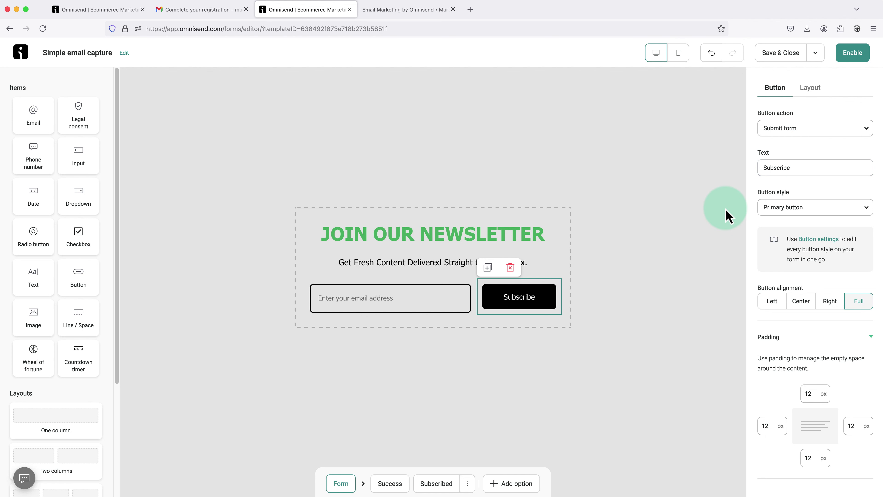
- Preview Secondary and Tertiary button styles, then keep the Primary black style
click(790, 209)
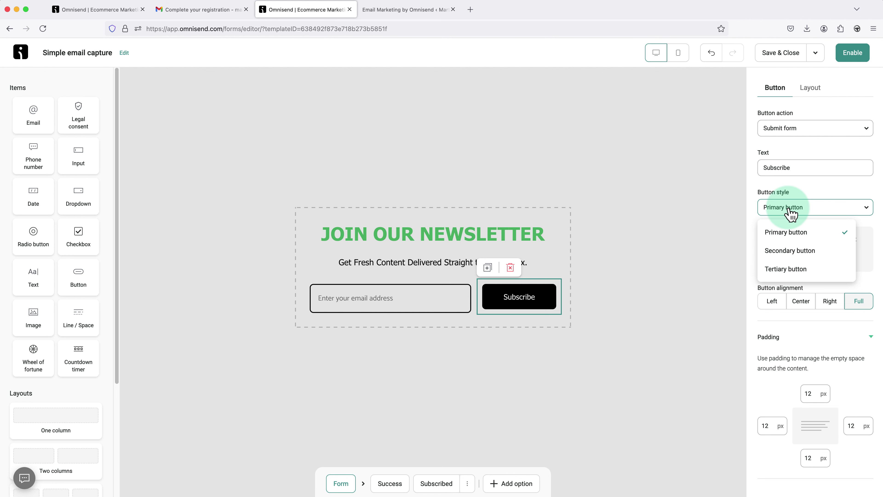
click(787, 251)
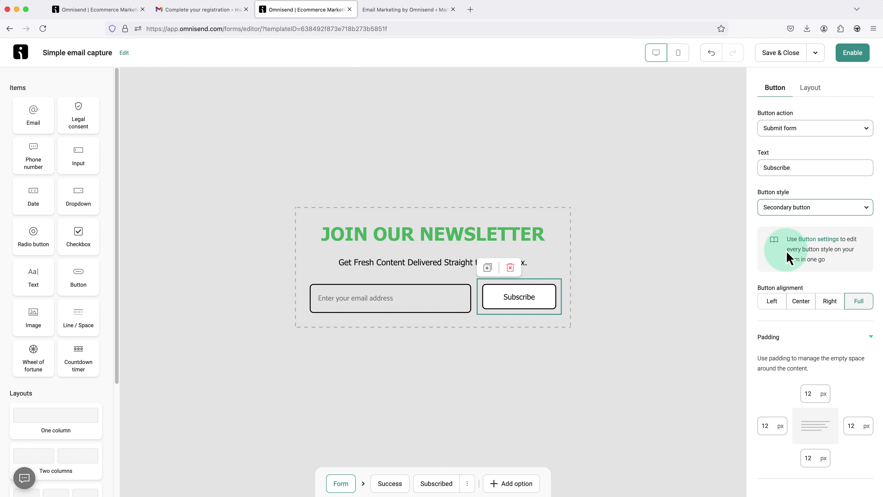
click(800, 210)
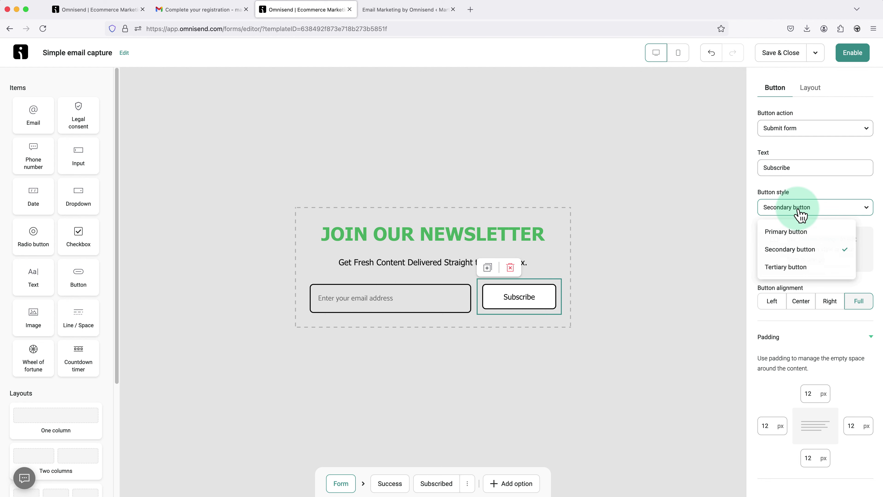
click(796, 268)
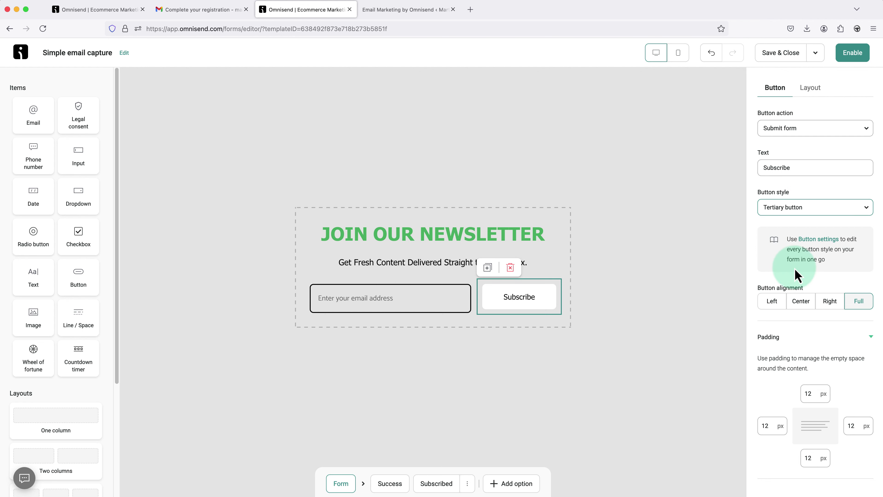
click(801, 212)
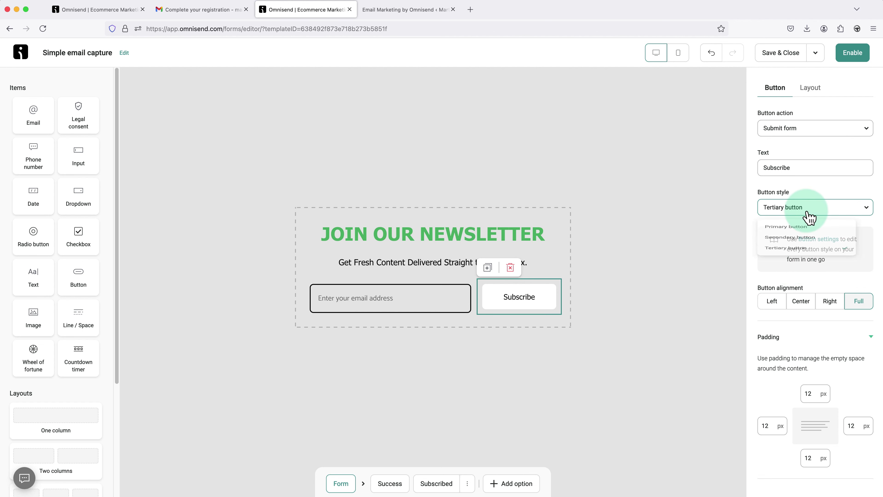
click(800, 233)
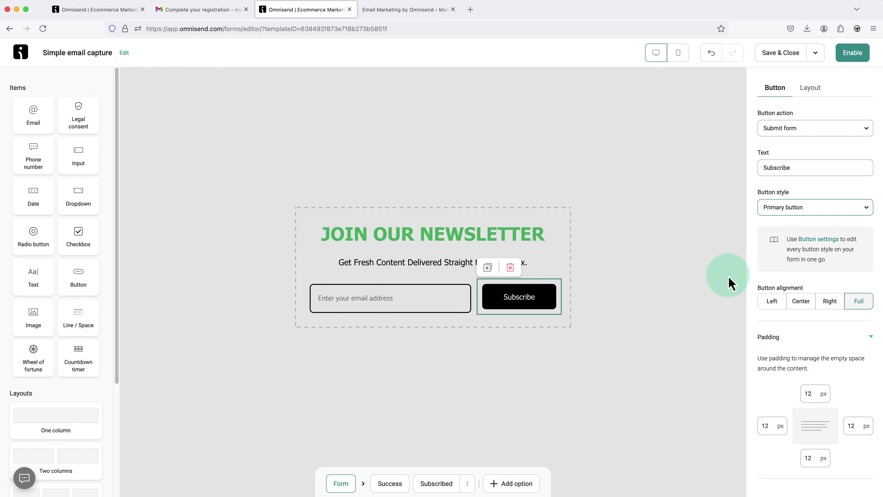
click(824, 242)
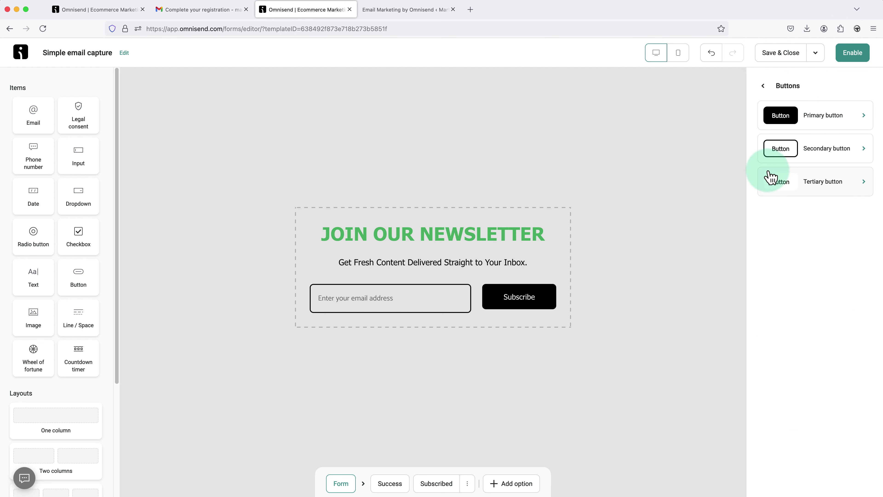
- Try square and pill-shaped corners on primary buttons, then restore rounded corners
click(811, 118)
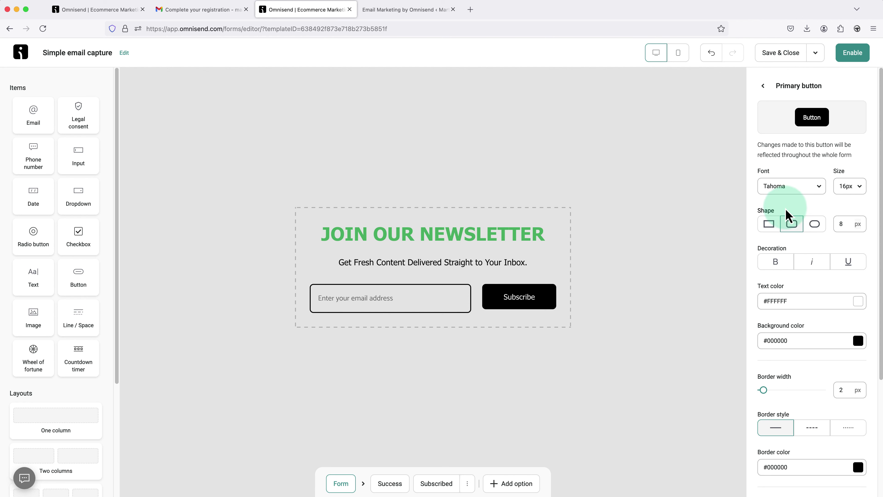
click(769, 225)
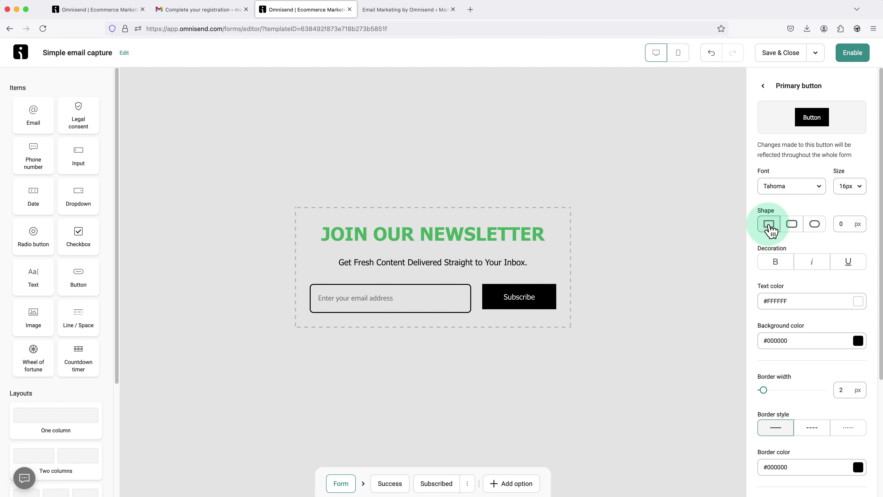
click(815, 226)
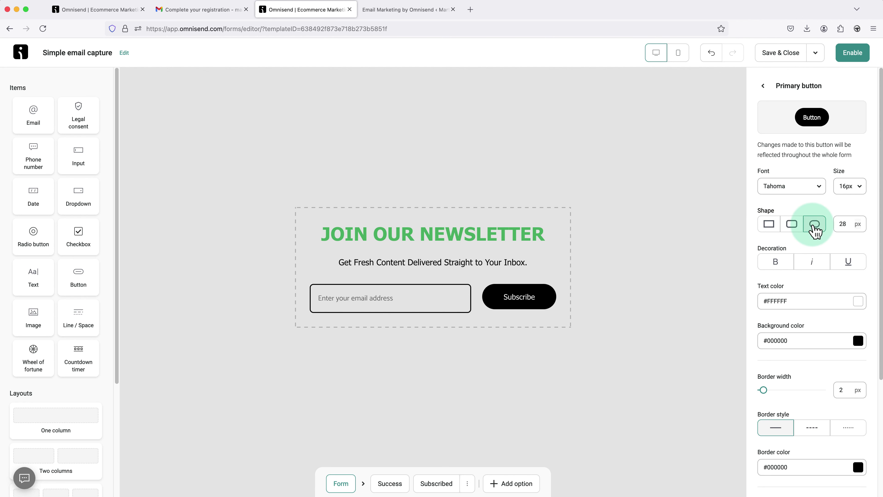
click(791, 226)
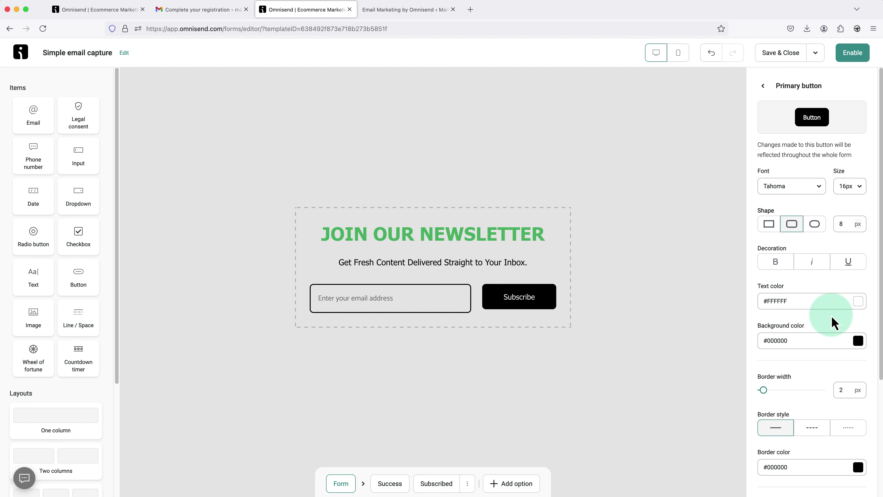
- Set the primary button background to dark purple #6F295A, undoing a trial custom purple #880CE7
click(858, 341)
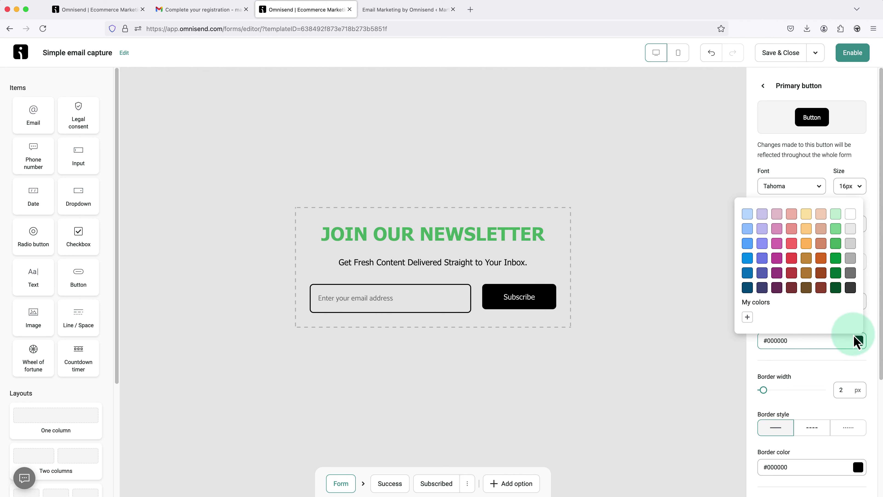
click(777, 288)
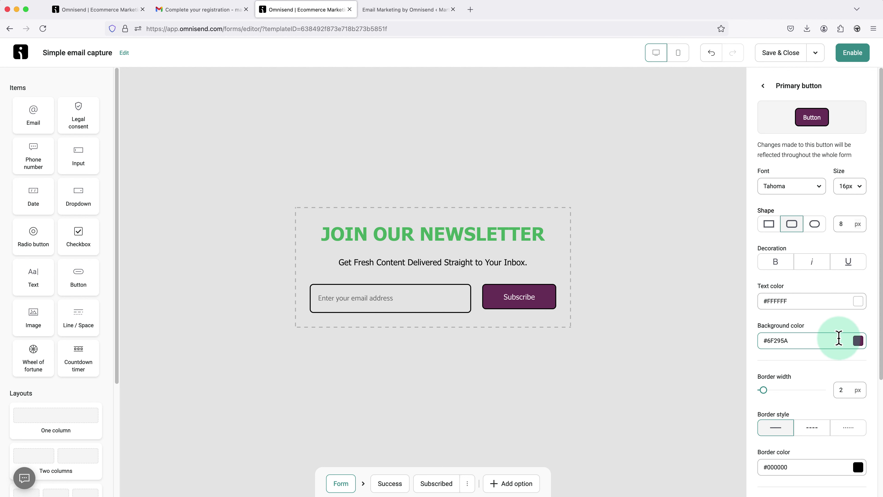
click(857, 341)
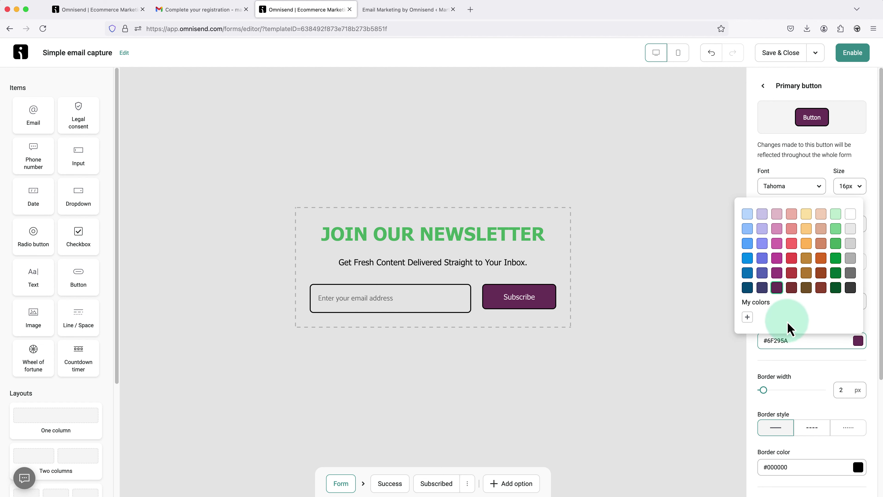
click(747, 317)
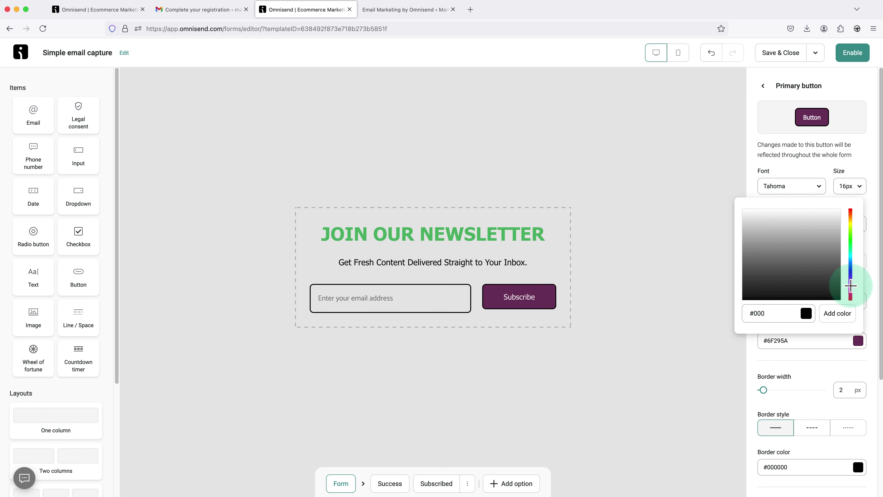
drag(850, 286, 851, 281)
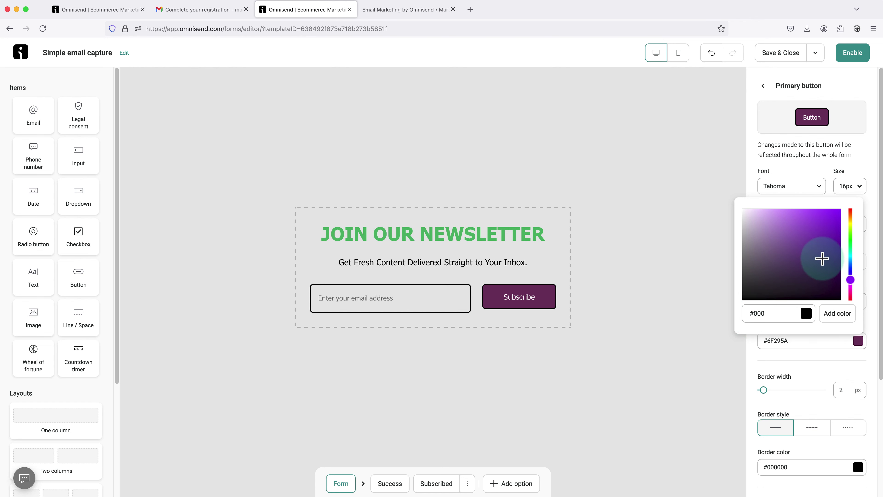
drag(818, 256, 838, 211)
click(840, 314)
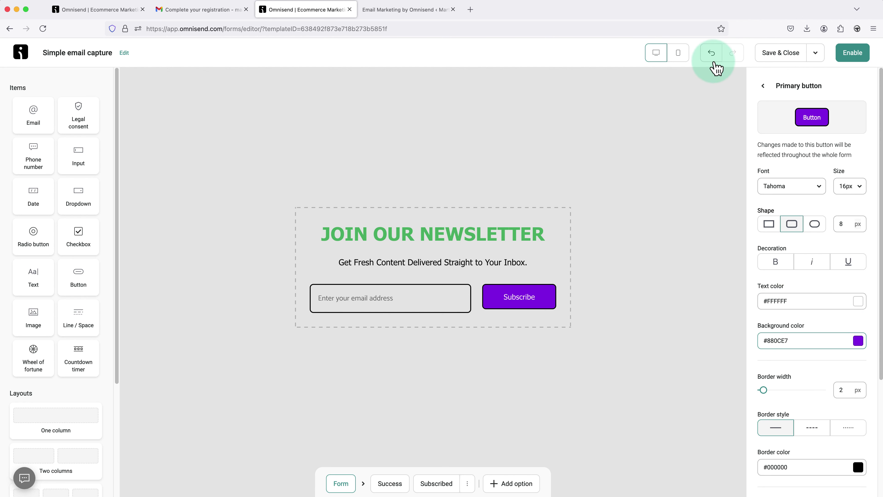
click(712, 54)
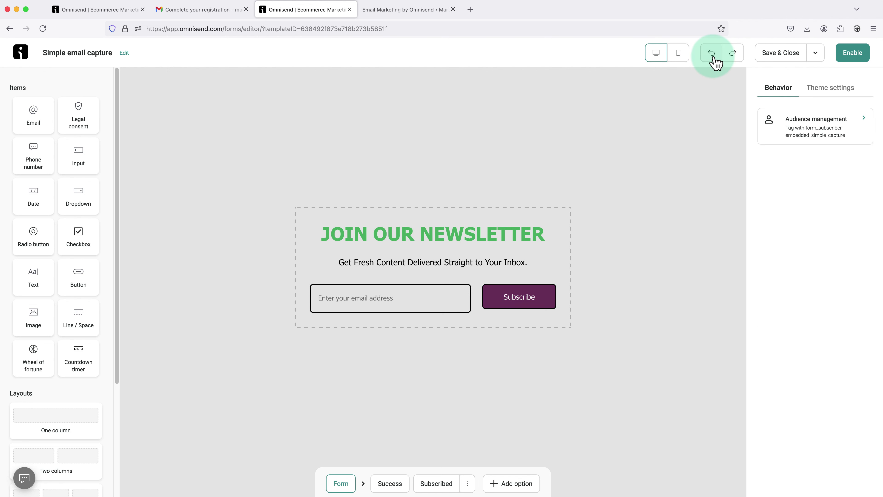
- Undo again to restore the black #000000 button fill and review the Primary button settings
click(714, 58)
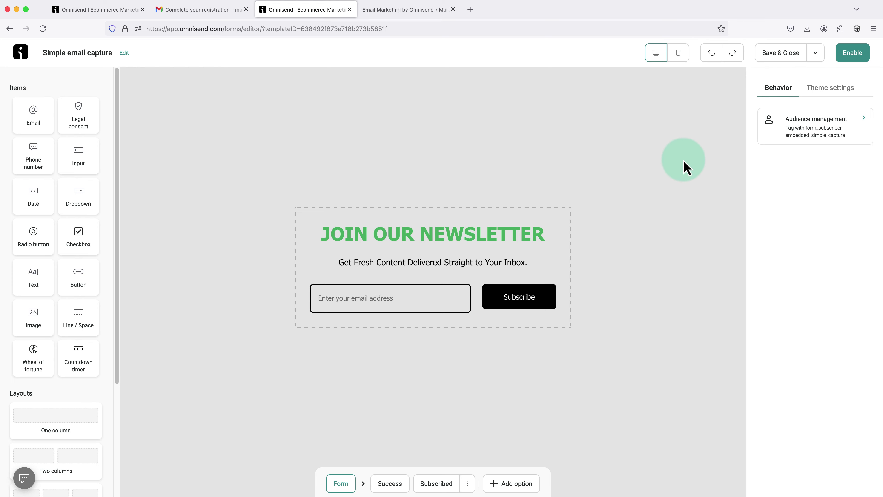
click(543, 307)
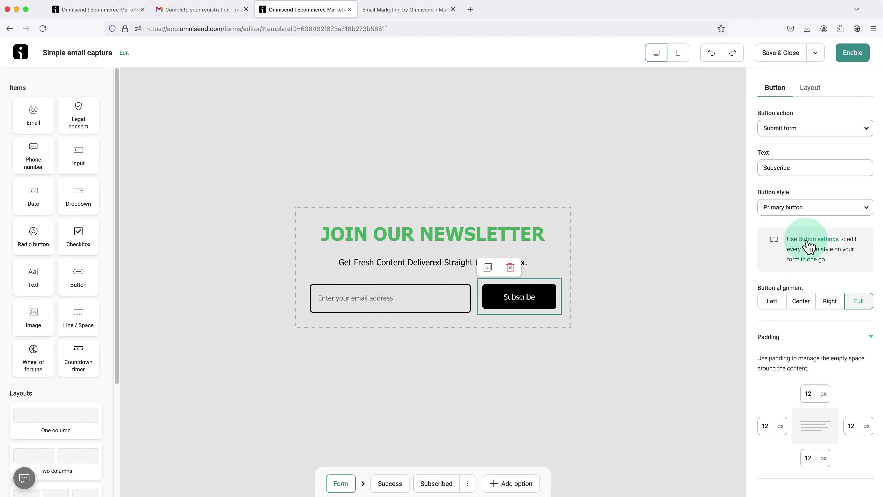
click(814, 240)
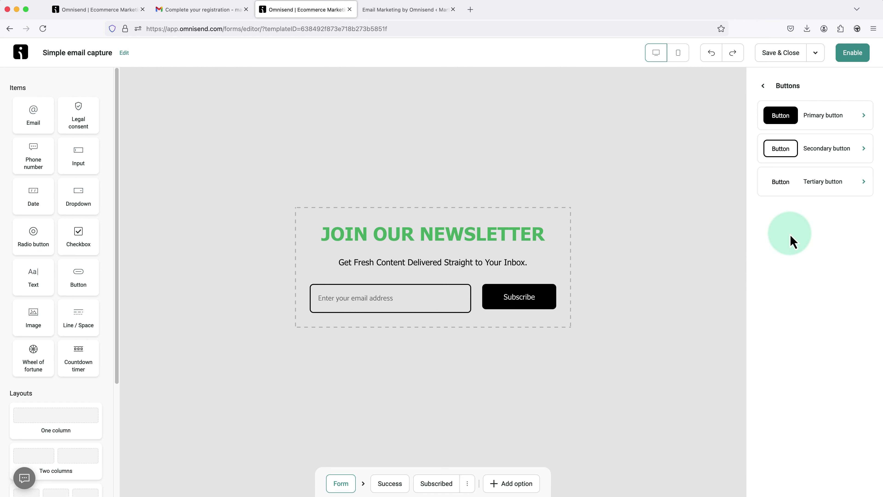
click(810, 124)
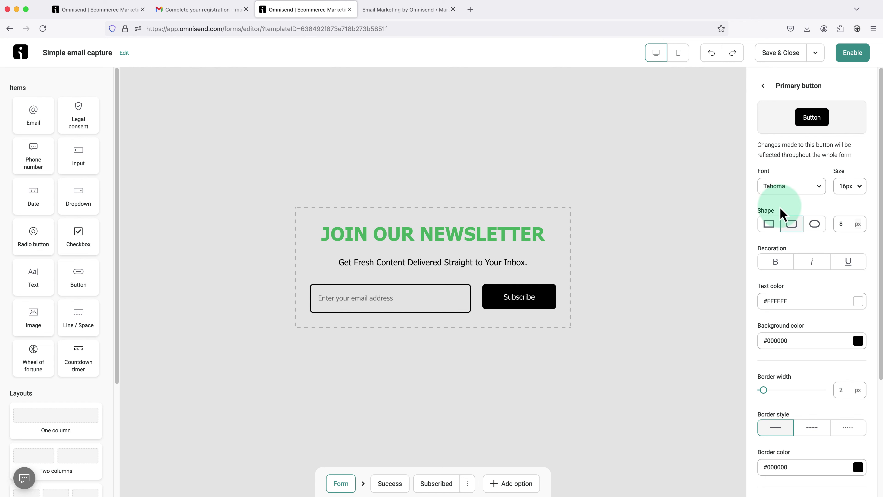
scroll(810, 292, down, 3)
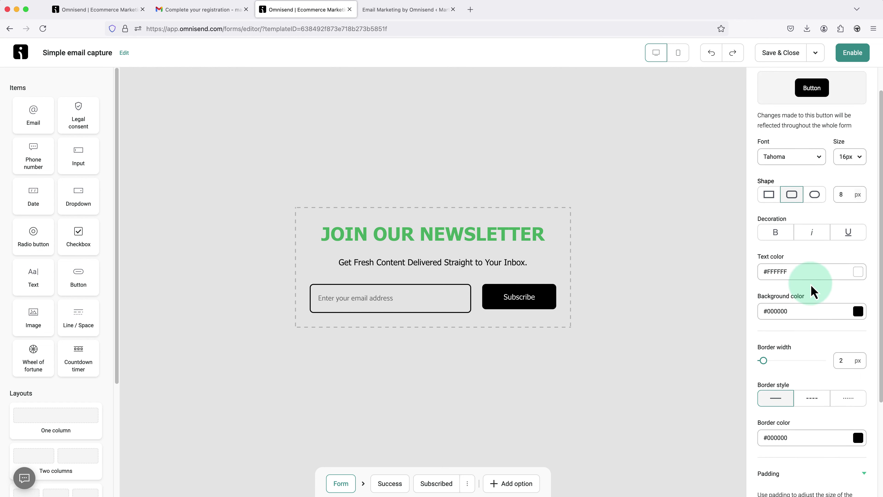
scroll(813, 290, down, 2)
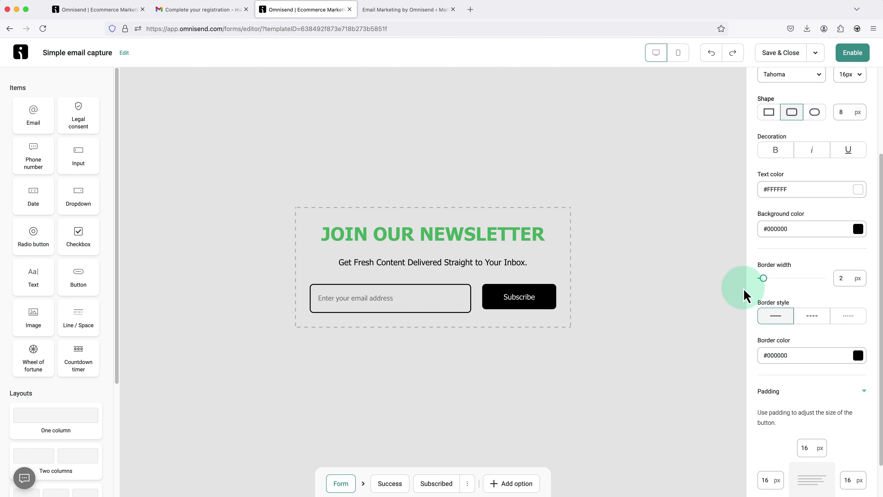
click(624, 293)
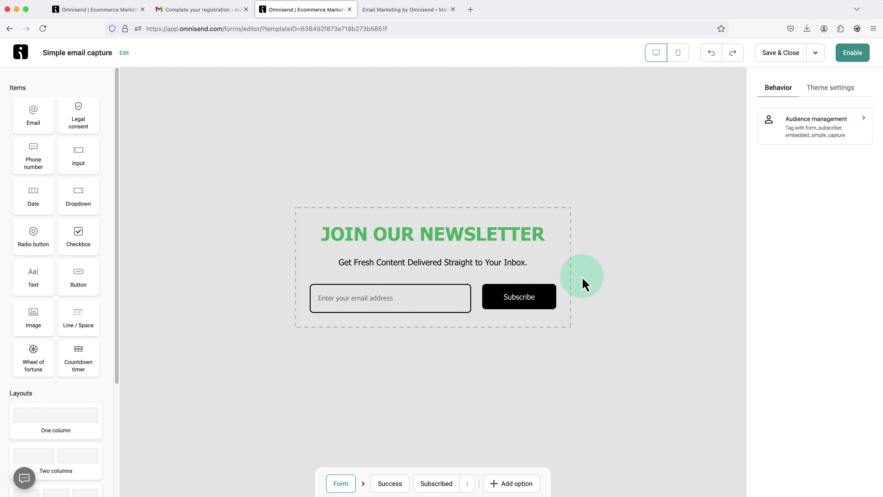
- Glance at the email field's style settings, then select the heading section to show its Layout settings
click(445, 306)
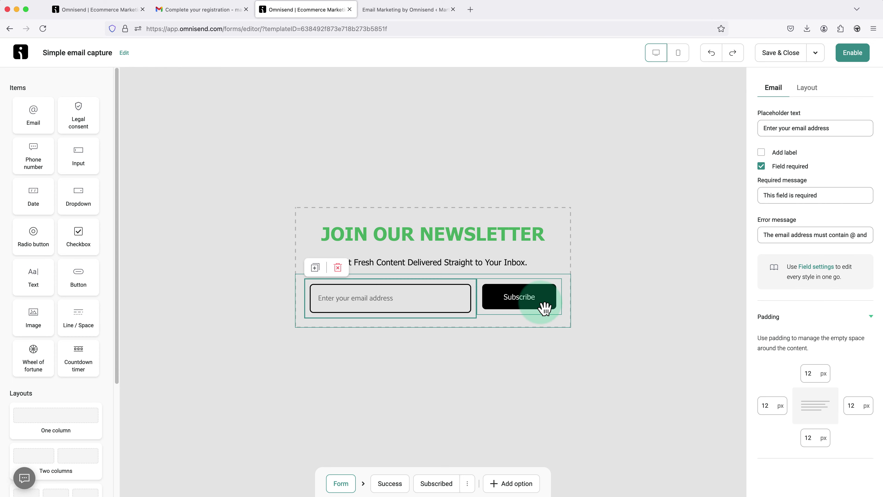
click(819, 270)
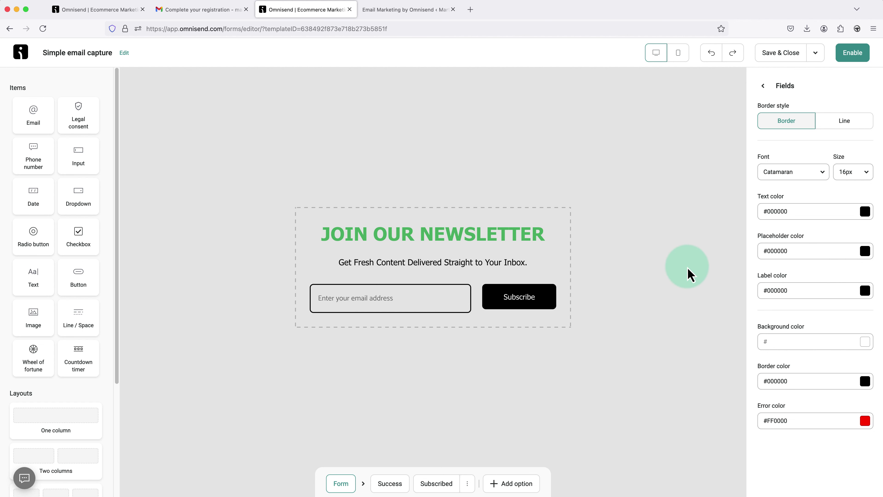
click(641, 282)
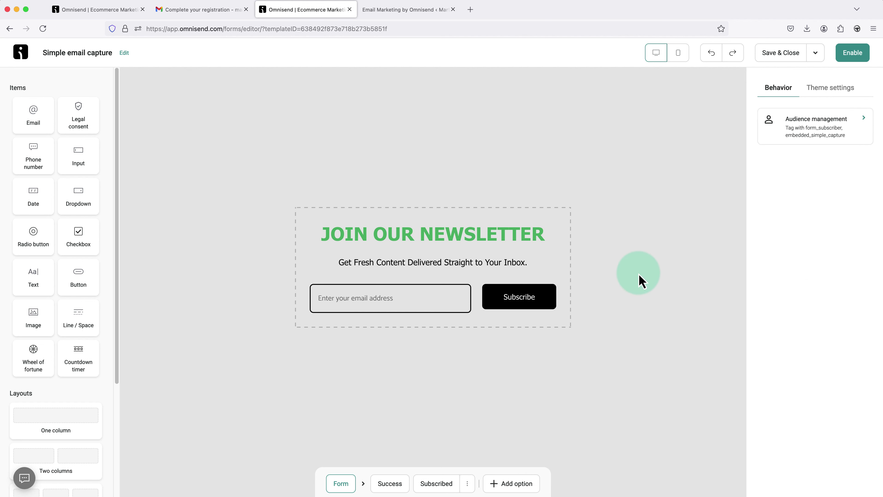
click(566, 229)
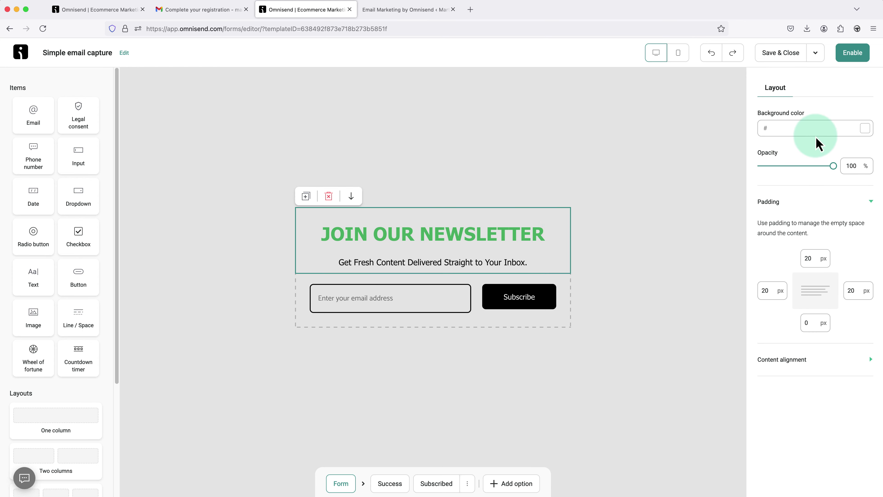
- Set the heading section background to white #FFFFFF after trying dark grey #383838
click(869, 132)
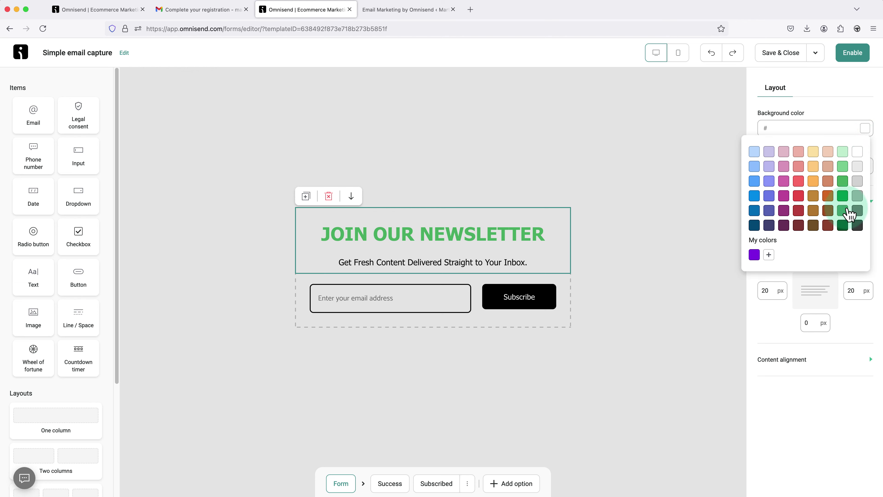
click(858, 226)
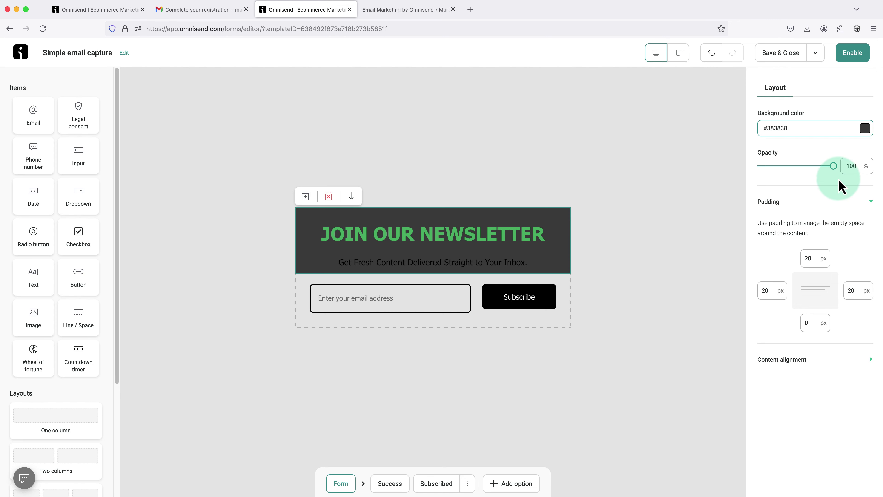
click(865, 131)
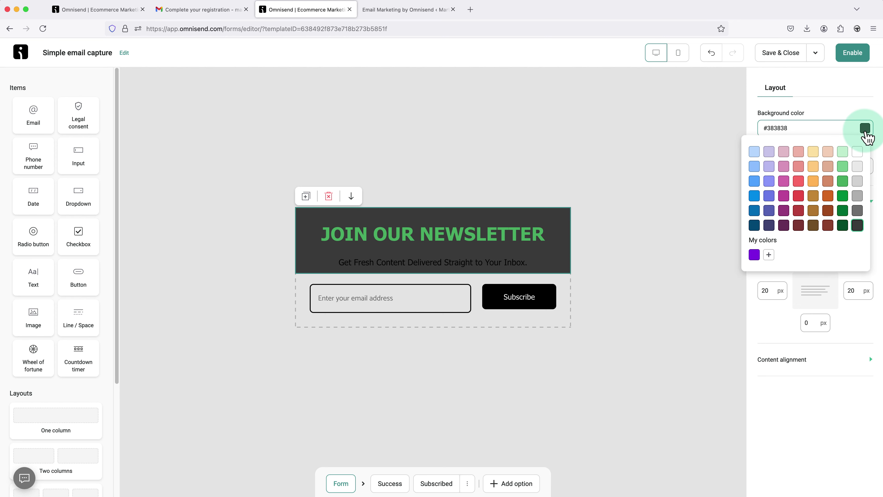
click(857, 152)
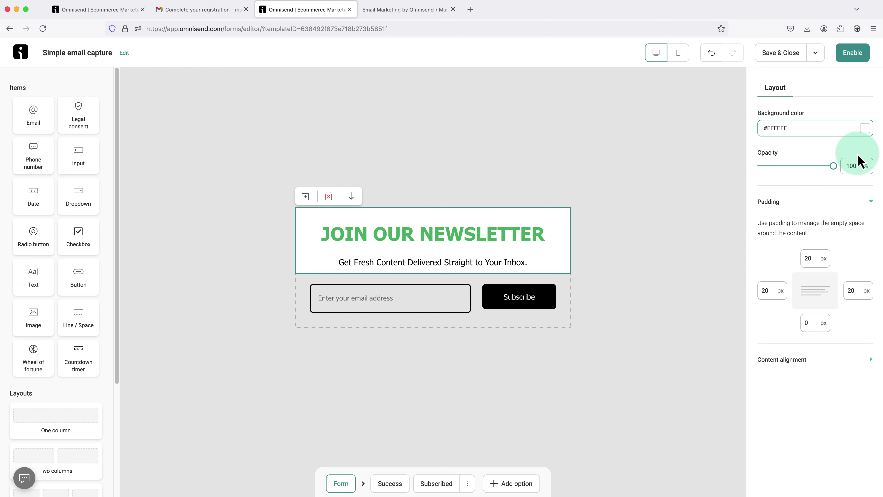
click(817, 155)
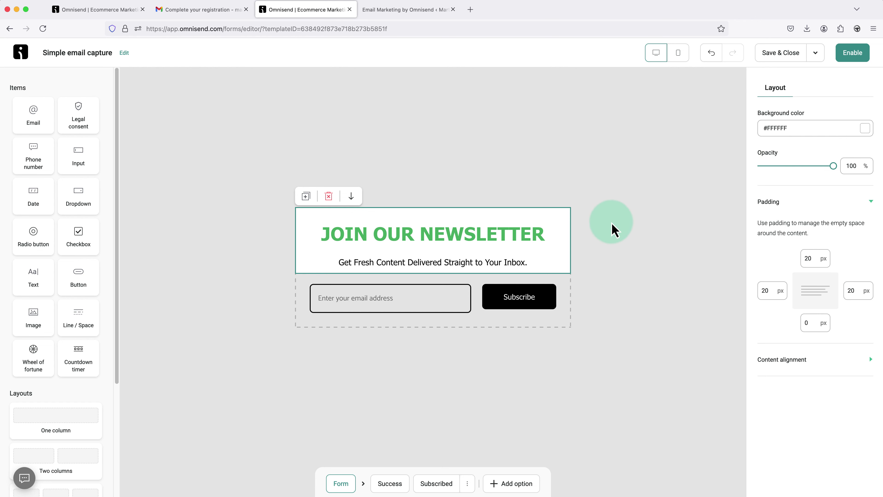
- Select the email-and-Subscribe section and set its background to green #49B467 after trying orange #FFBD5C
click(610, 235)
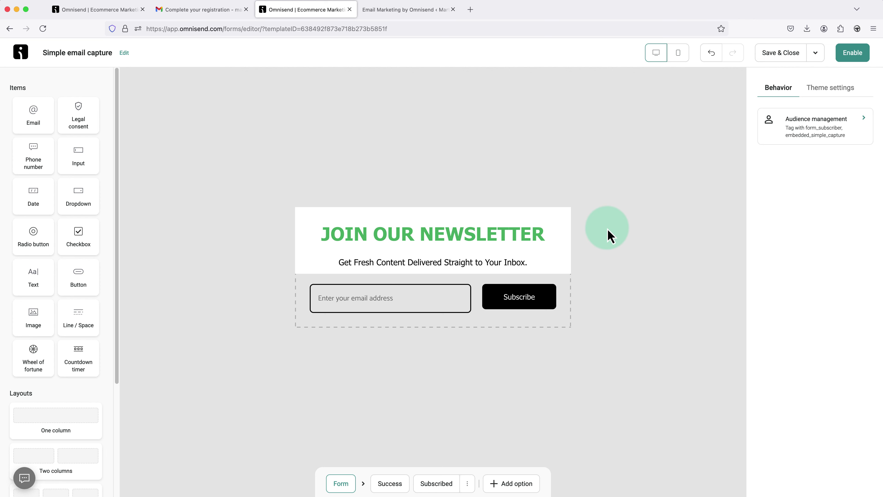
click(569, 282)
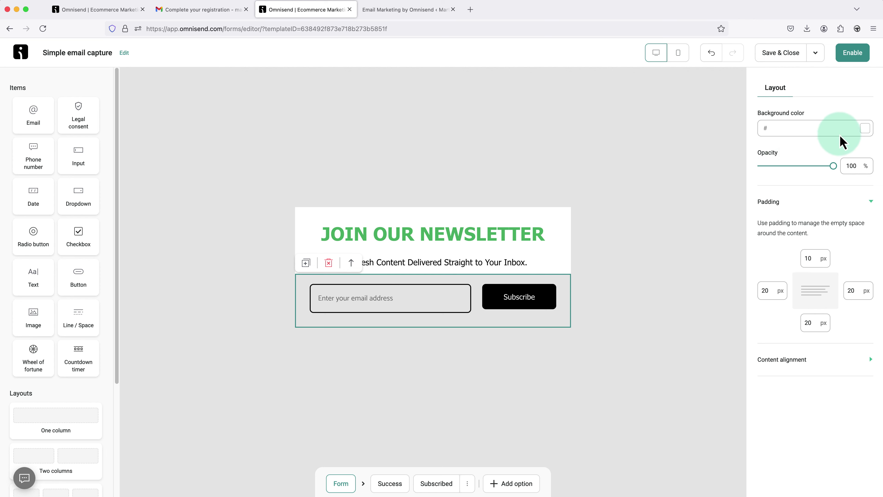
click(865, 129)
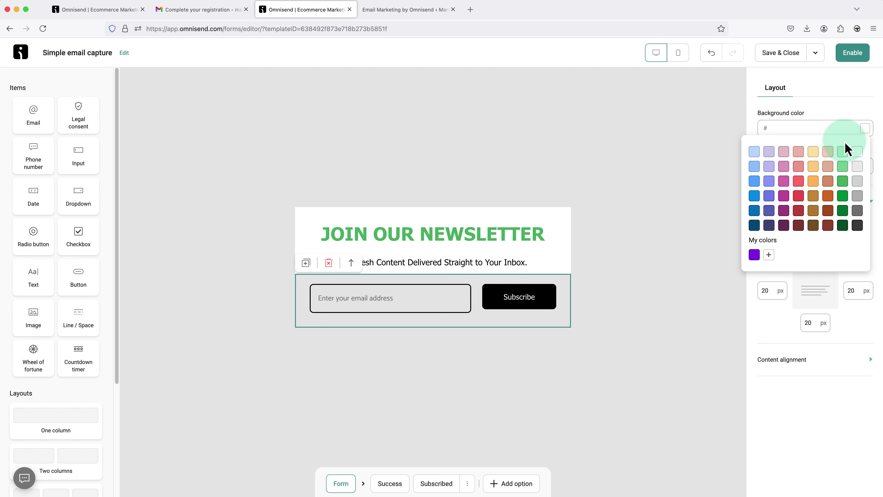
click(813, 181)
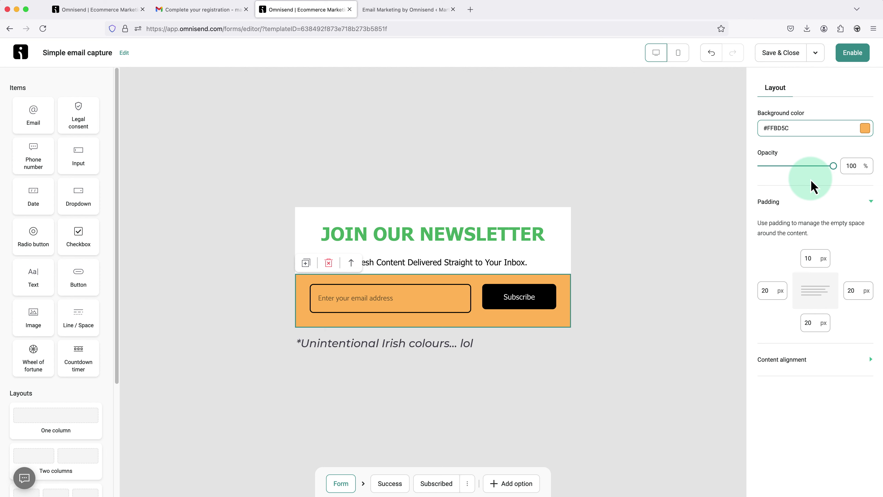
click(866, 129)
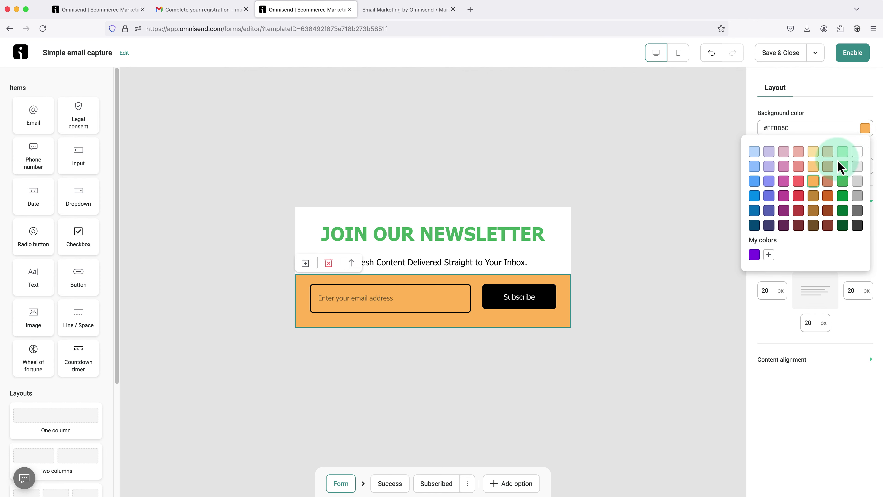
click(843, 183)
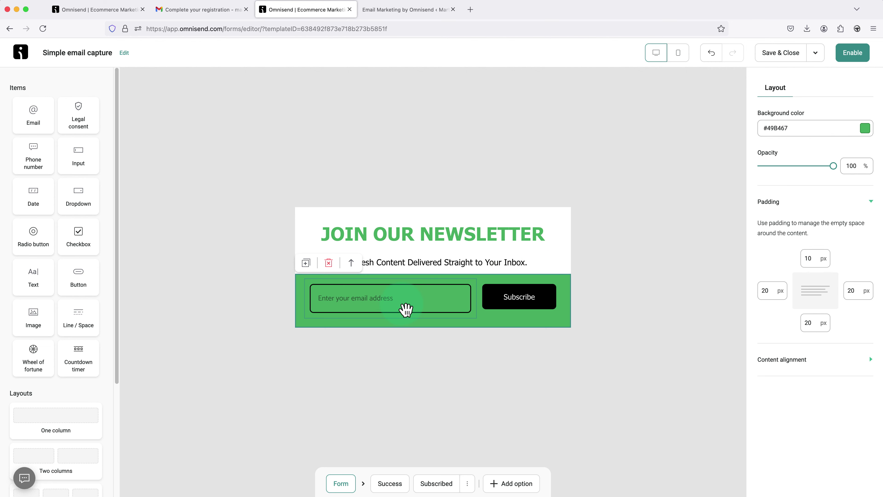
- Make the email field background white in the shared field styles, then close them
click(435, 306)
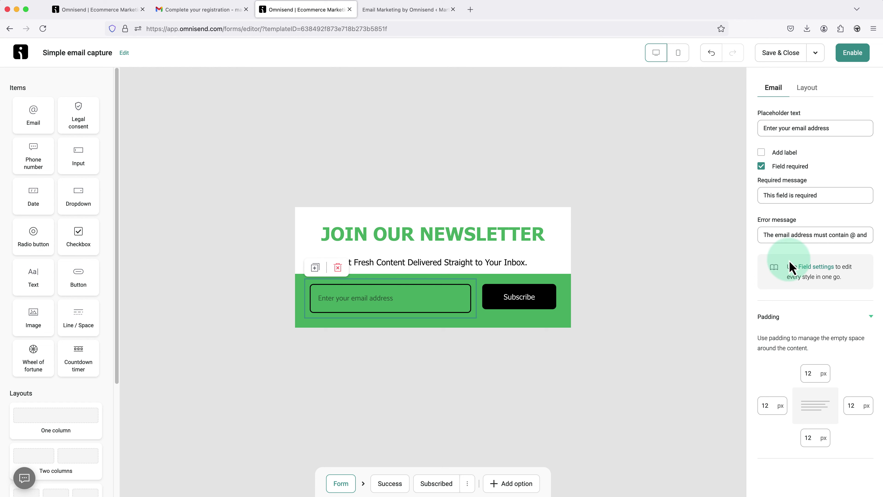
click(808, 274)
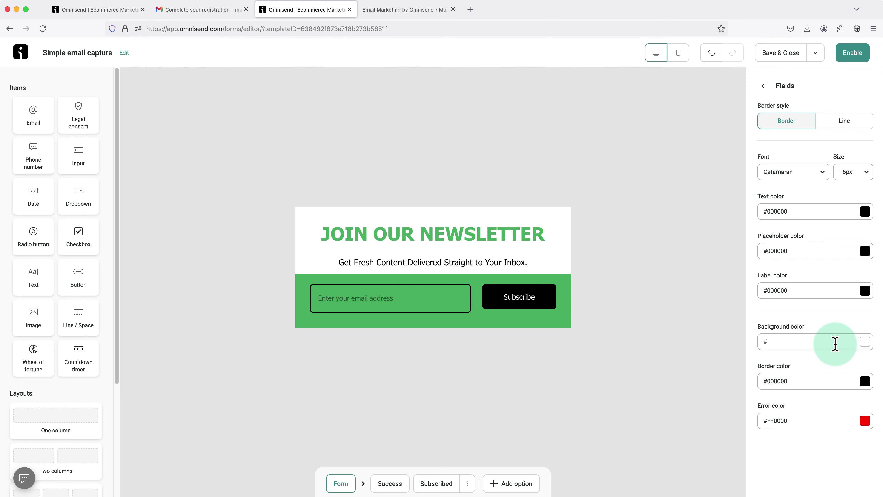
click(865, 343)
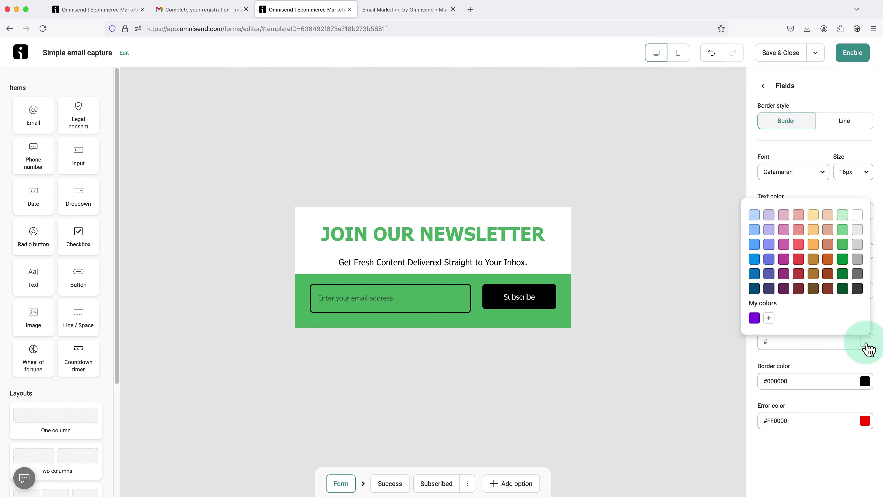
click(858, 217)
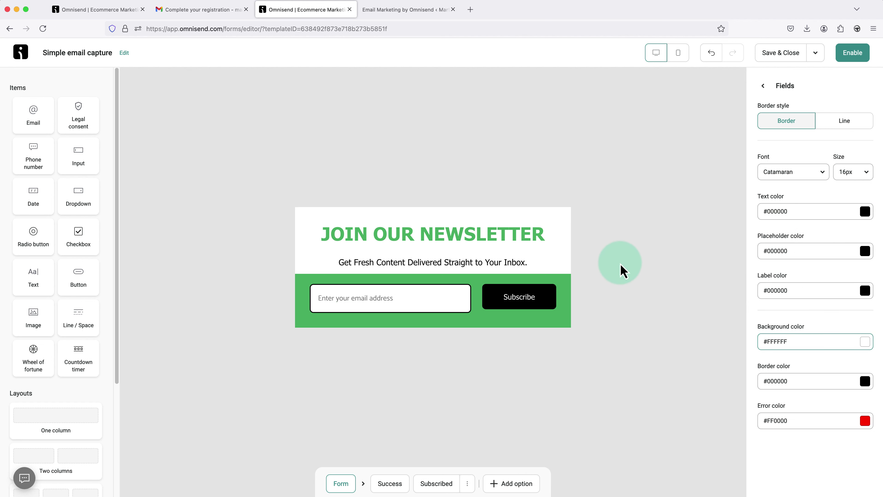
click(623, 271)
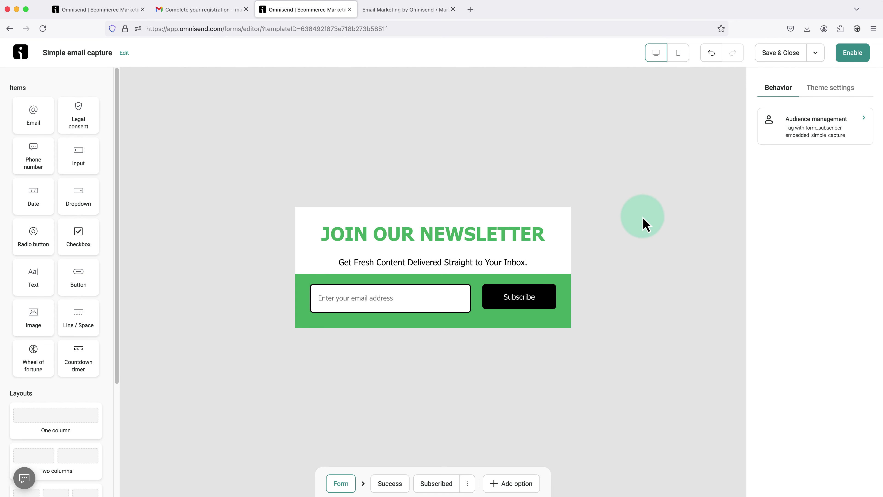
- In mobile preview, set the JOIN OUR NEWSLETTER heading size to 36px so it wraps onto two lines
click(678, 55)
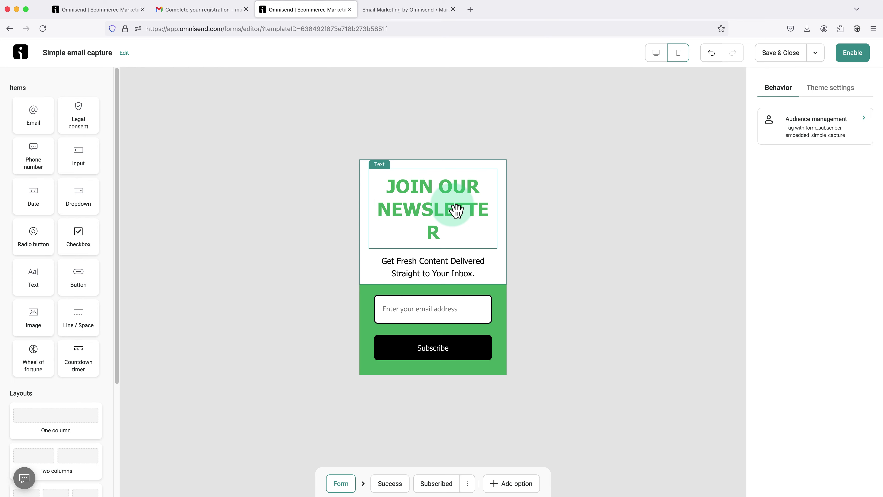
click(442, 209)
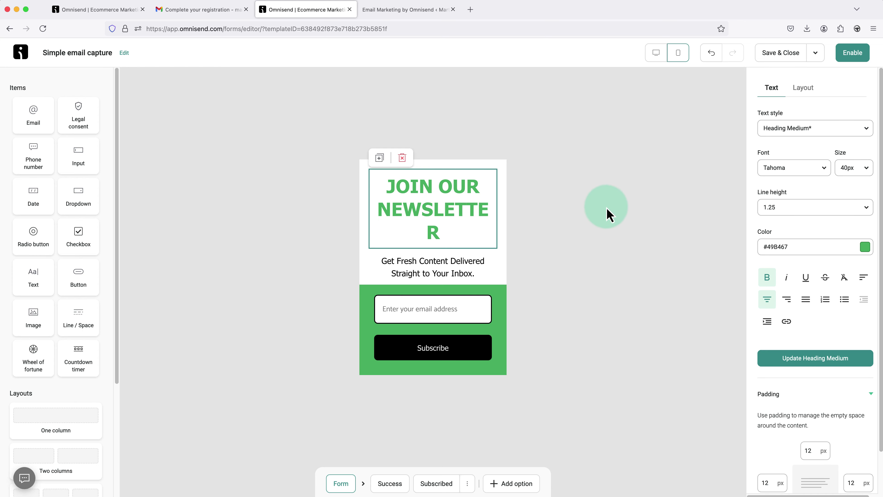
click(857, 170)
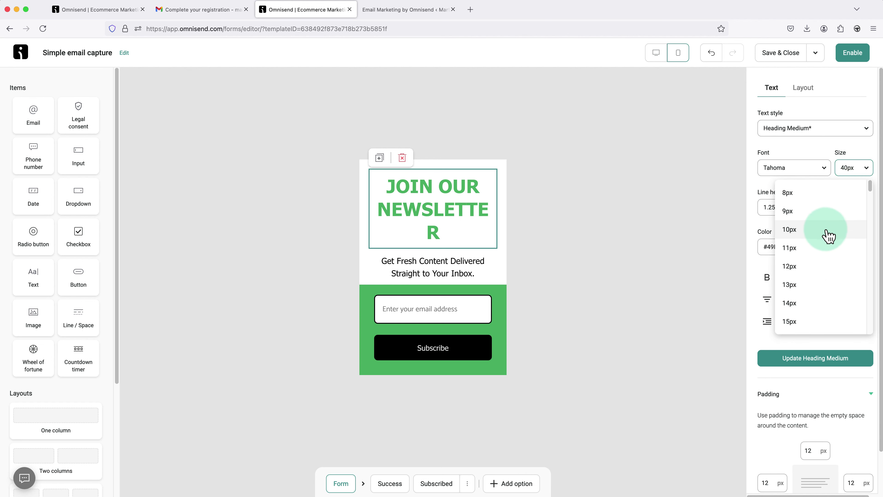
scroll(829, 238, down, 5)
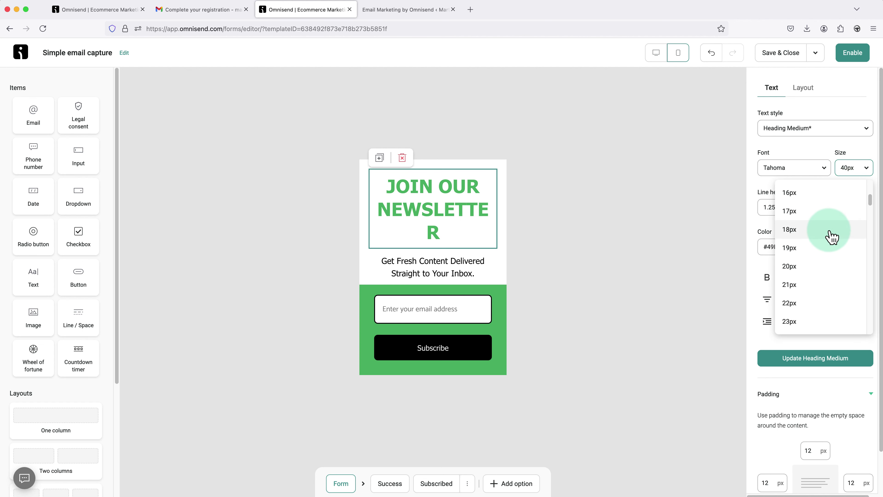
scroll(833, 237, down, 5)
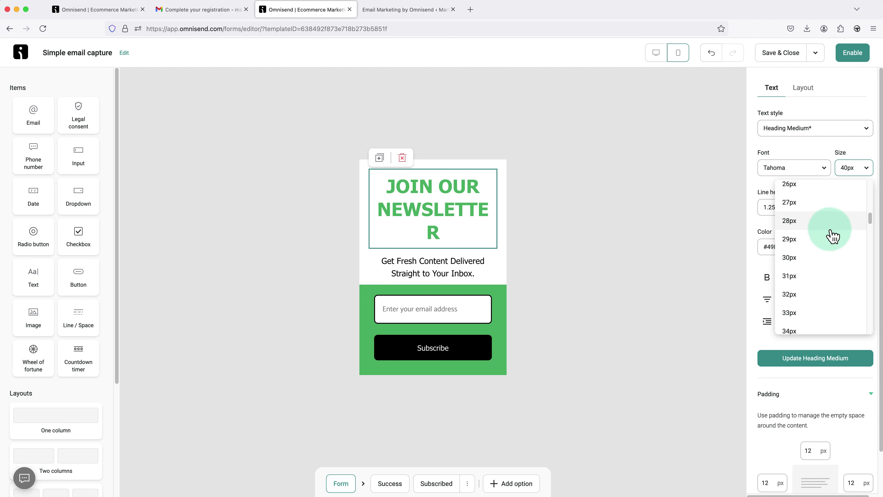
scroll(832, 236, down, 2)
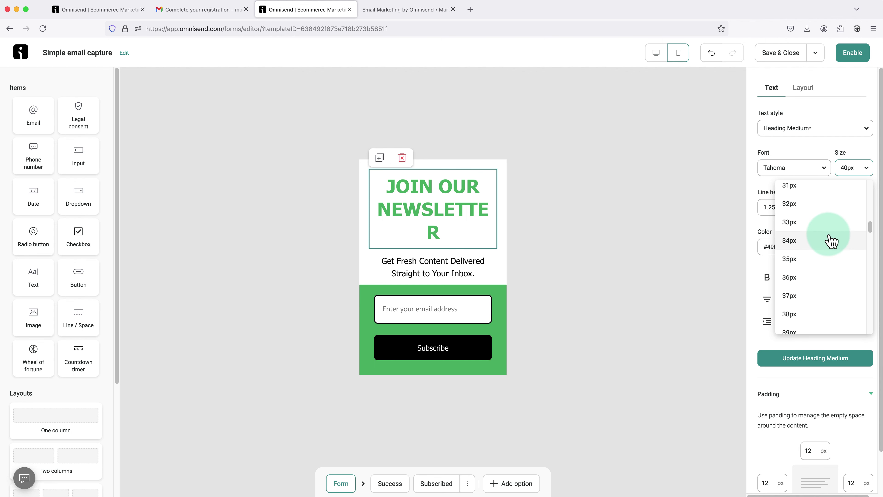
click(822, 278)
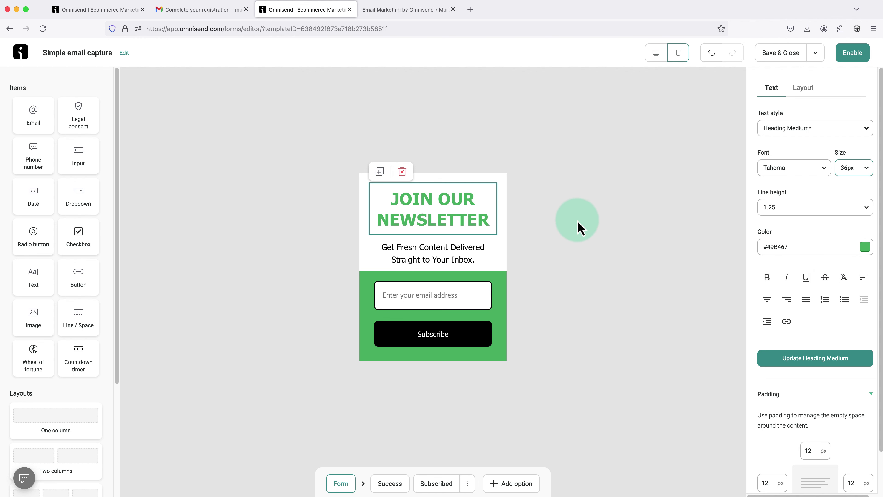
click(563, 229)
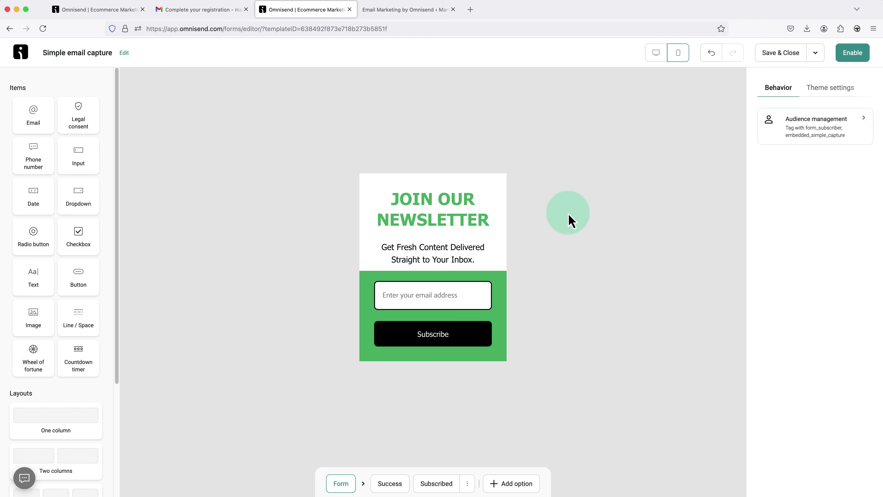
- Return to desktop preview, add a First name input field to the form, then delete it
click(657, 54)
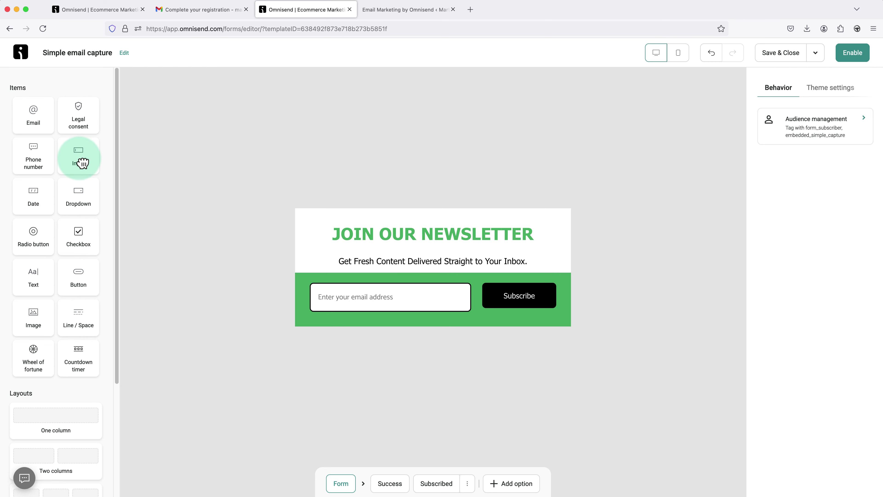
drag(82, 163, 388, 274)
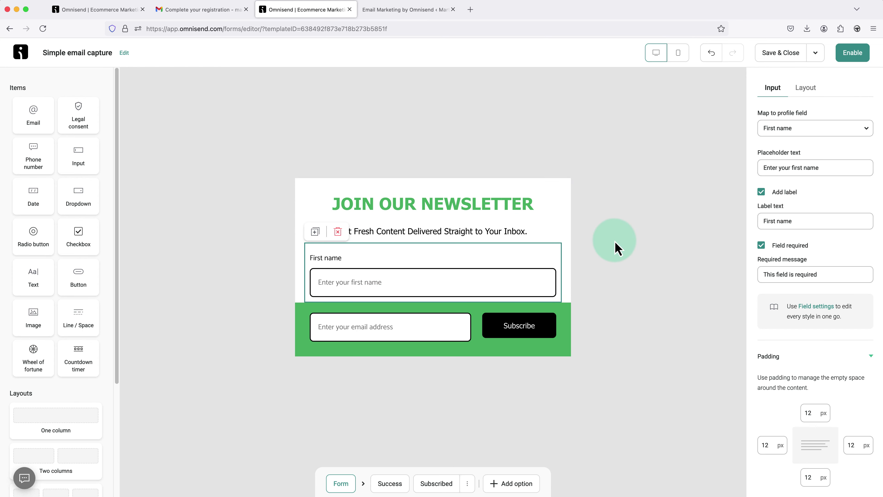
click(617, 248)
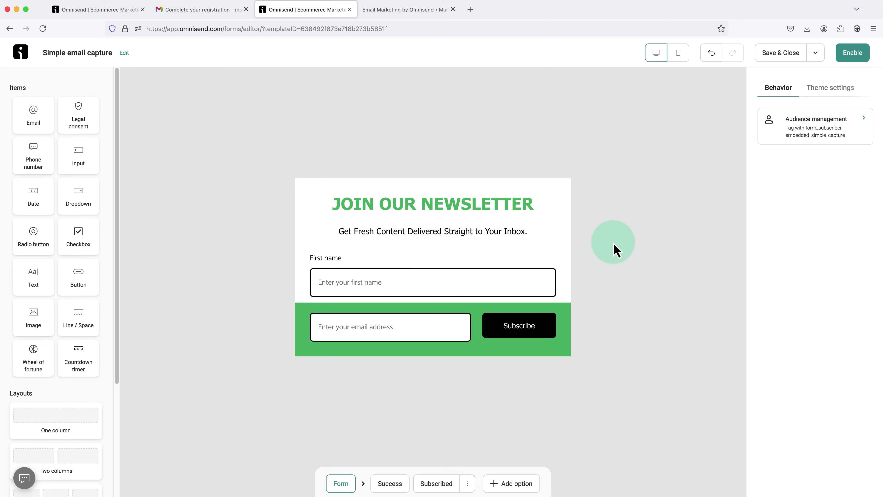
click(527, 284)
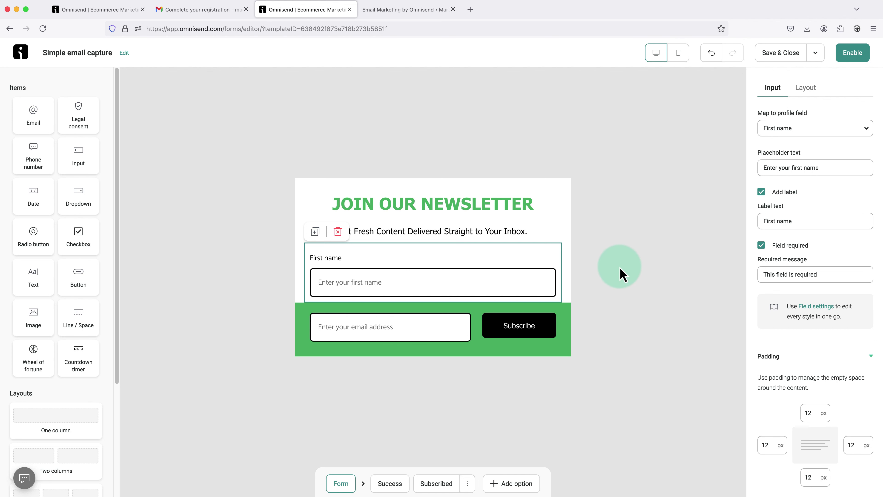
click(622, 275)
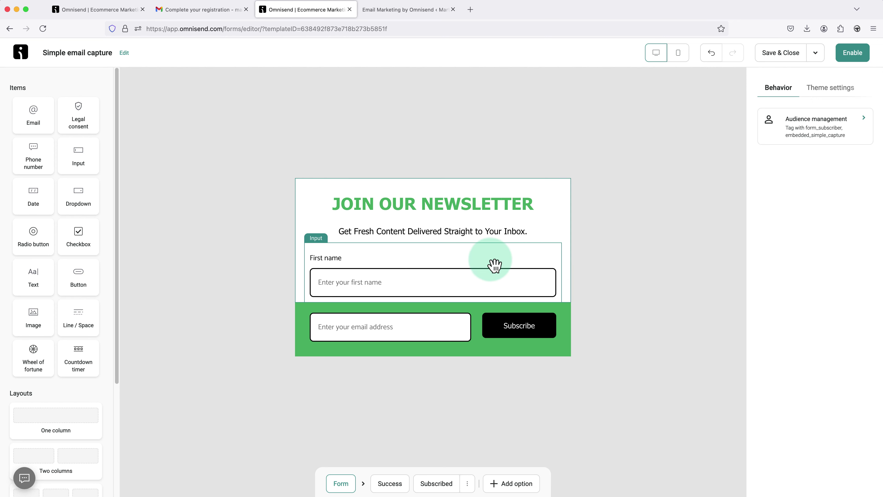
click(425, 267)
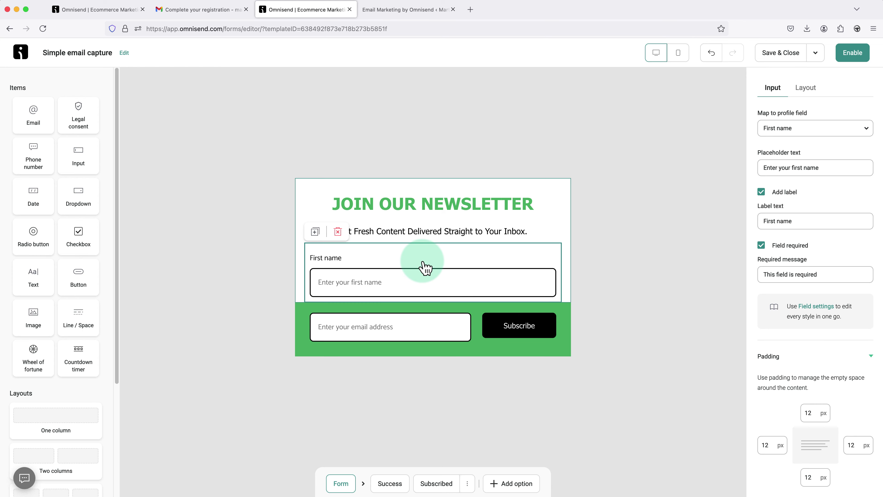
click(338, 233)
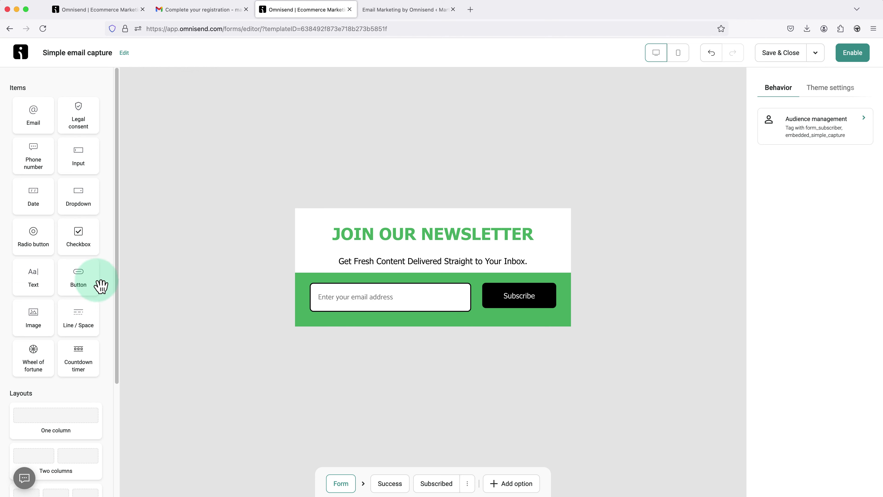
drag(43, 320, 358, 224)
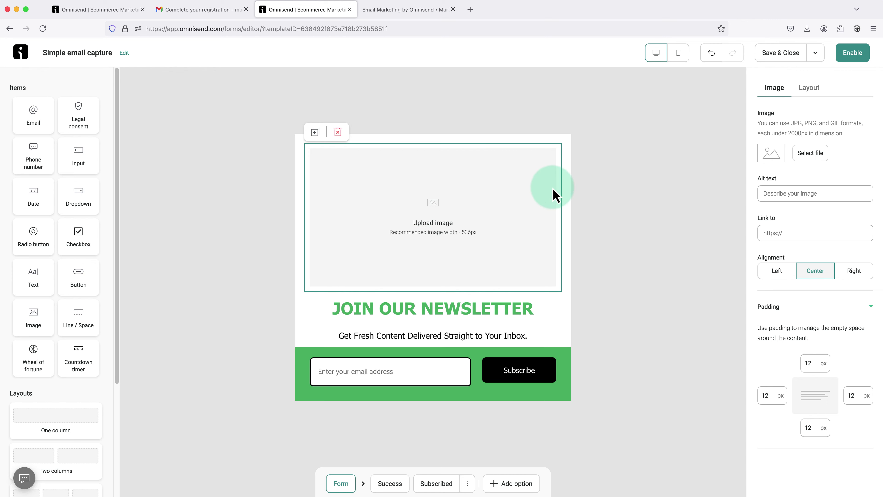
click(812, 155)
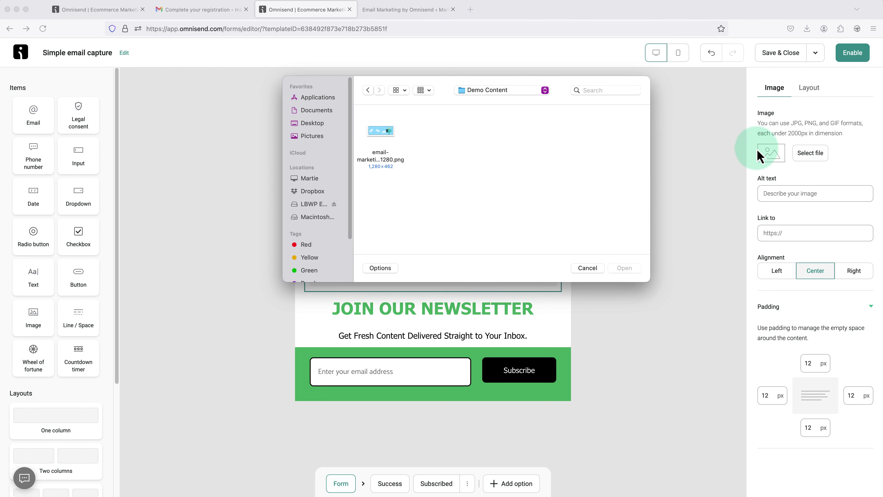
click(387, 135)
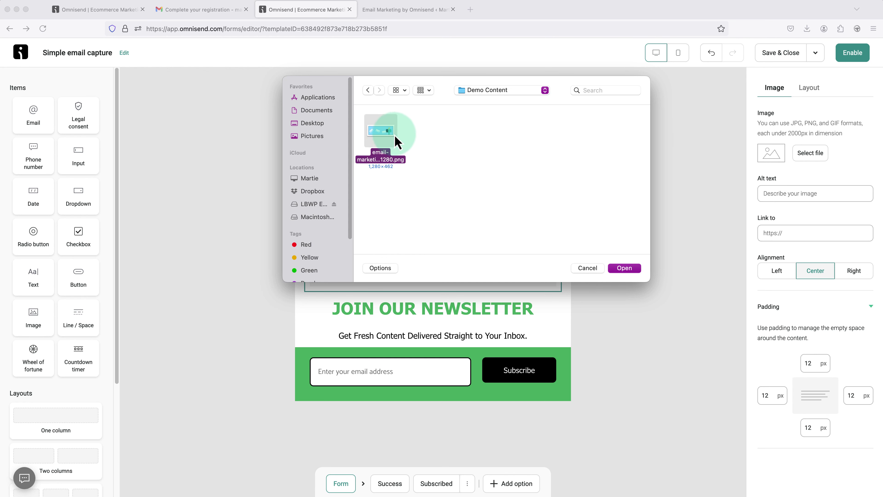
click(621, 268)
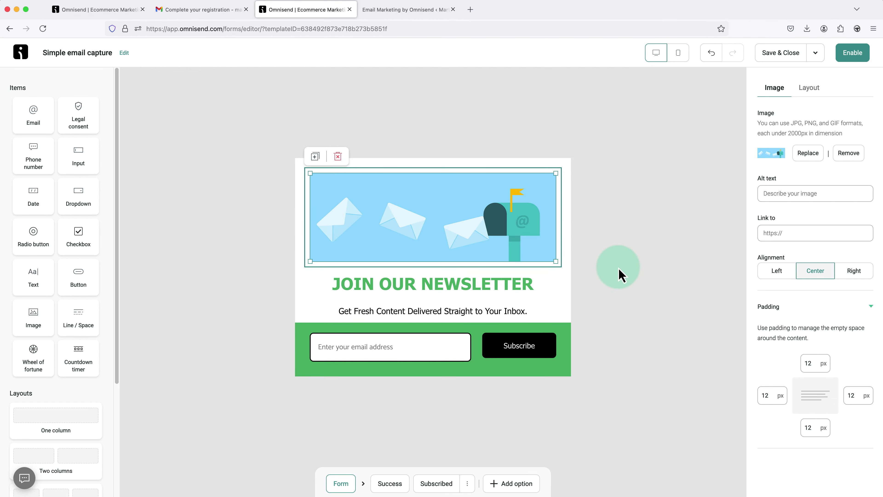
click(616, 278)
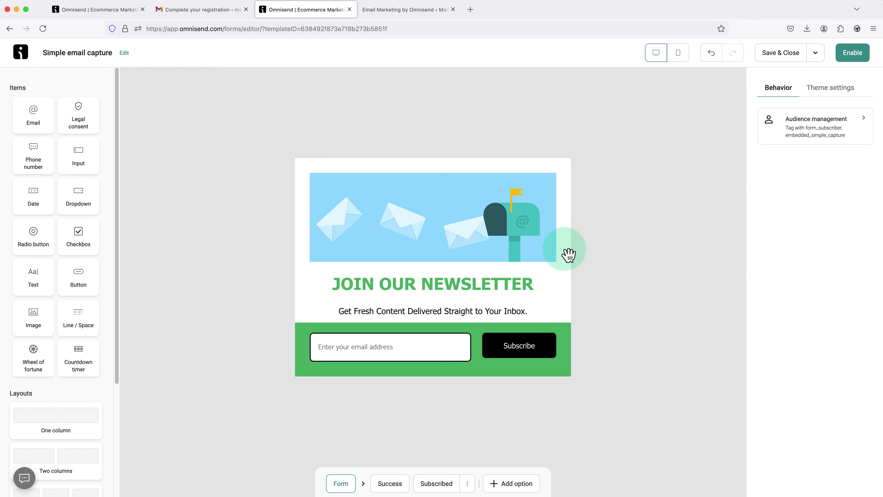
drag(465, 248, 471, 277)
click(627, 280)
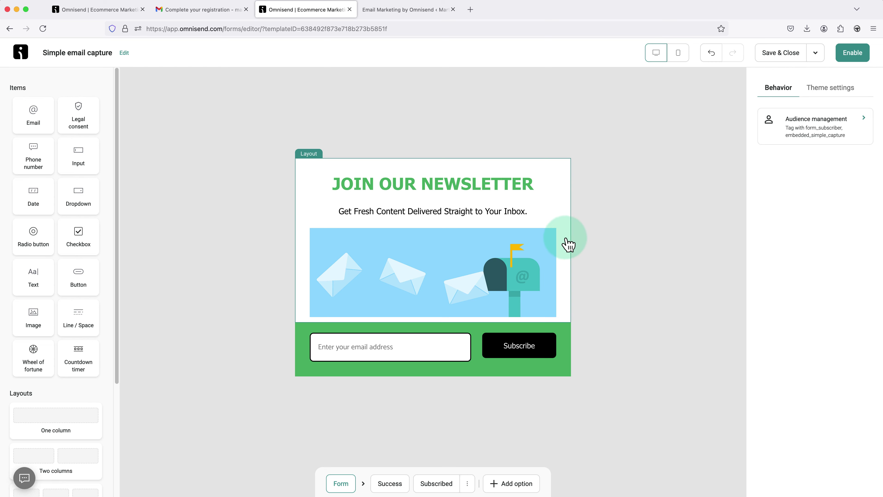
drag(476, 218, 479, 316)
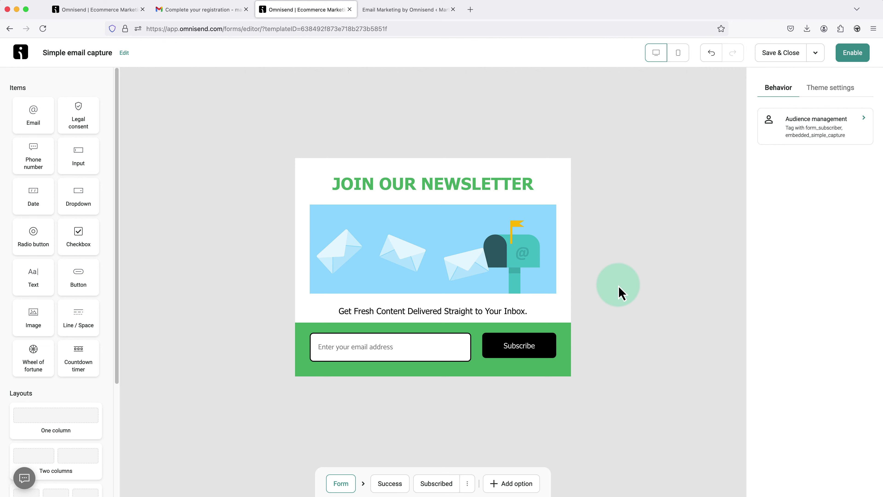
click(455, 266)
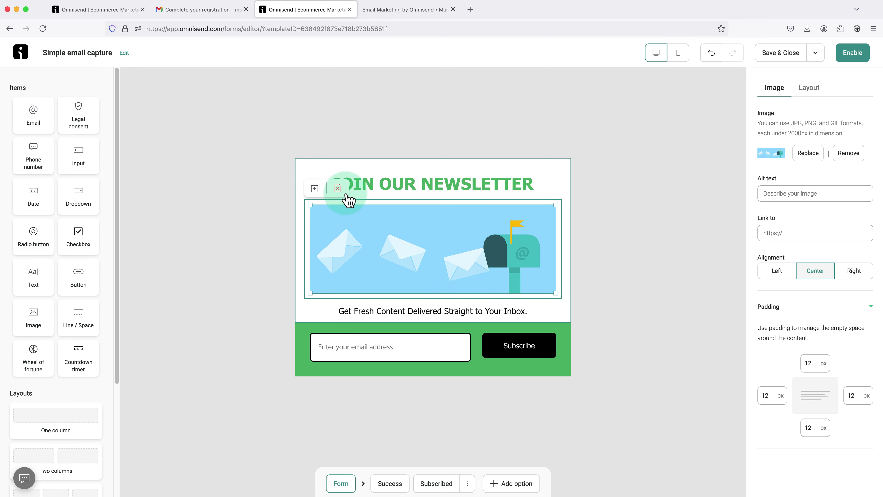
click(338, 189)
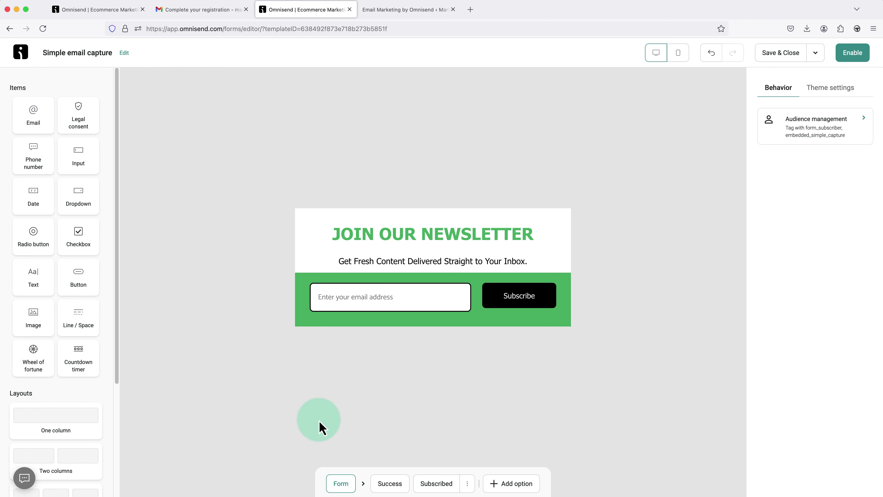
click(390, 484)
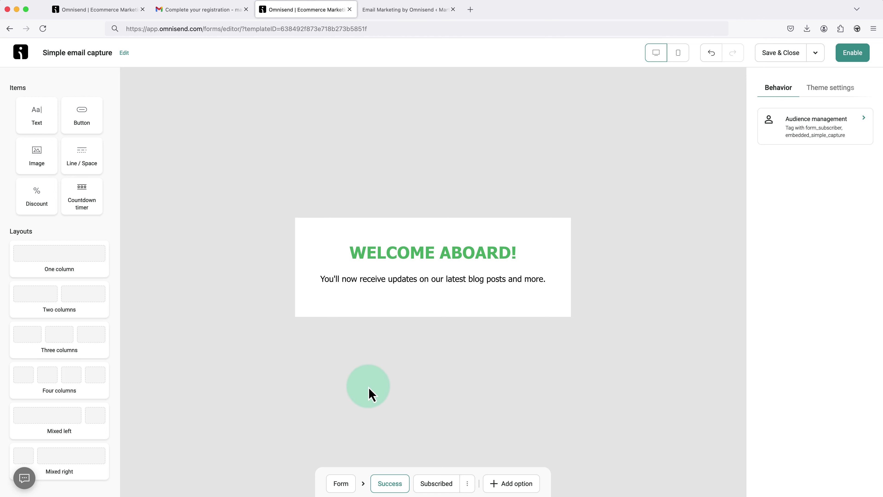
click(437, 485)
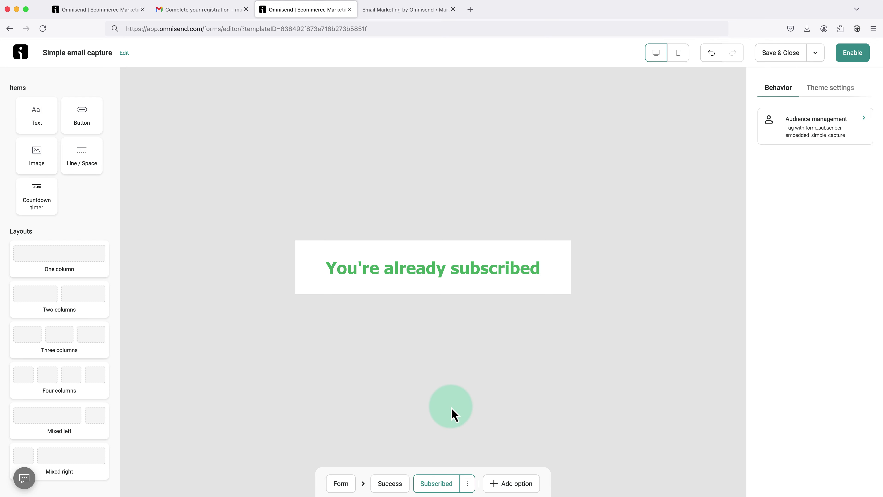
click(341, 485)
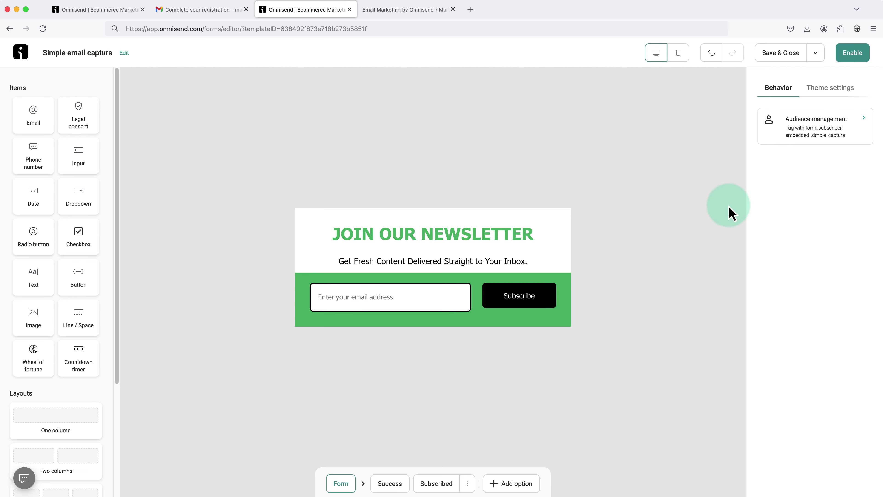
- Open Audience management, showing the form_subscriber and embedded_simple_capture tags with double opt-in off
click(816, 129)
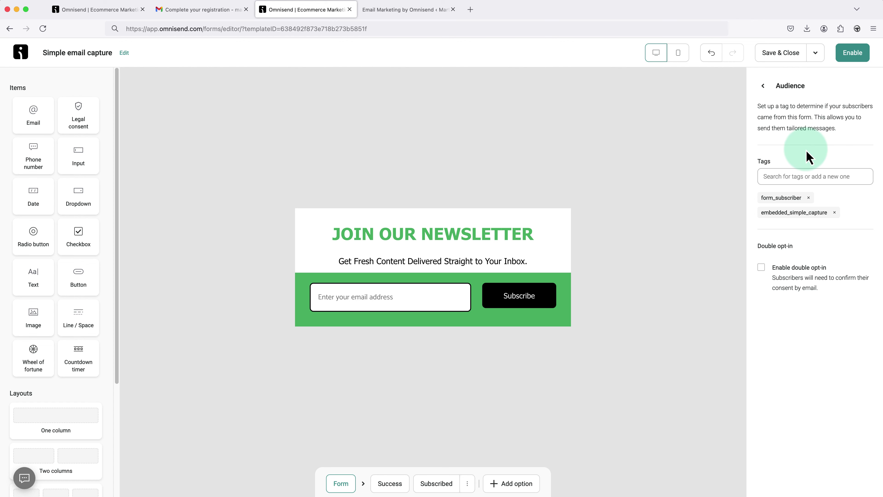
drag(841, 130, 758, 109)
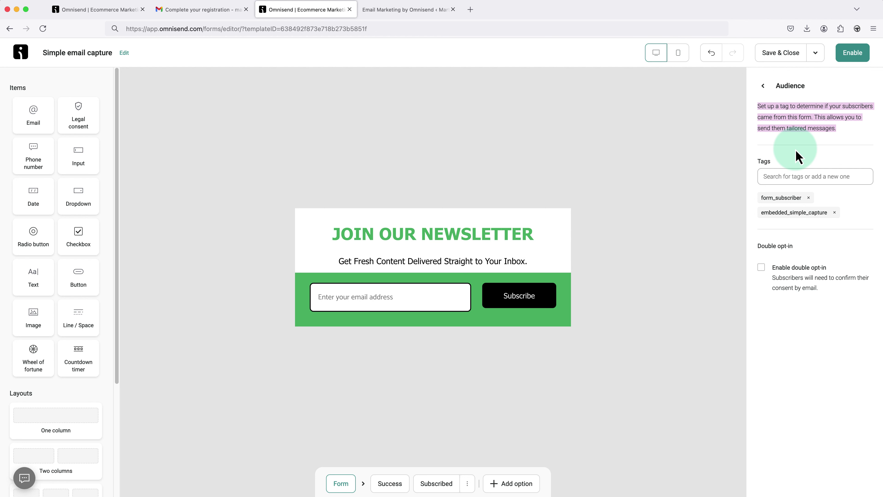
click(798, 156)
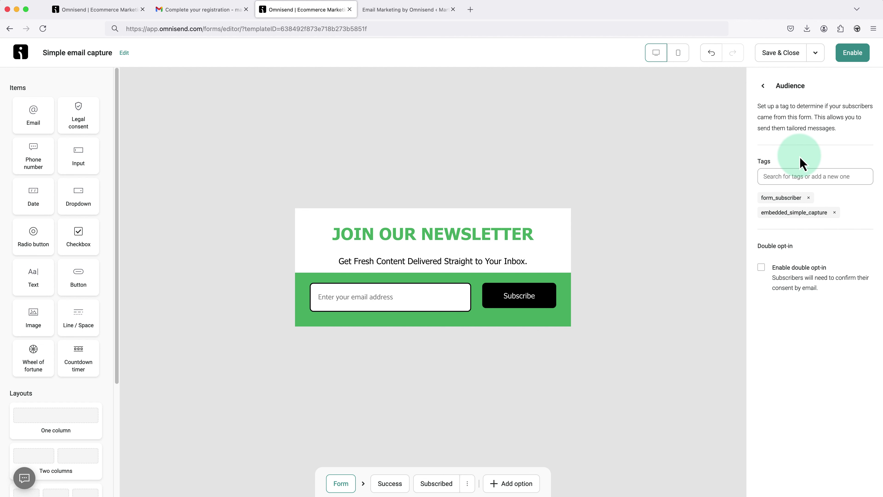
- Remove the form_subscriber and embedded_simple_capture tags and create the single tag 'newsletter form'
click(808, 197)
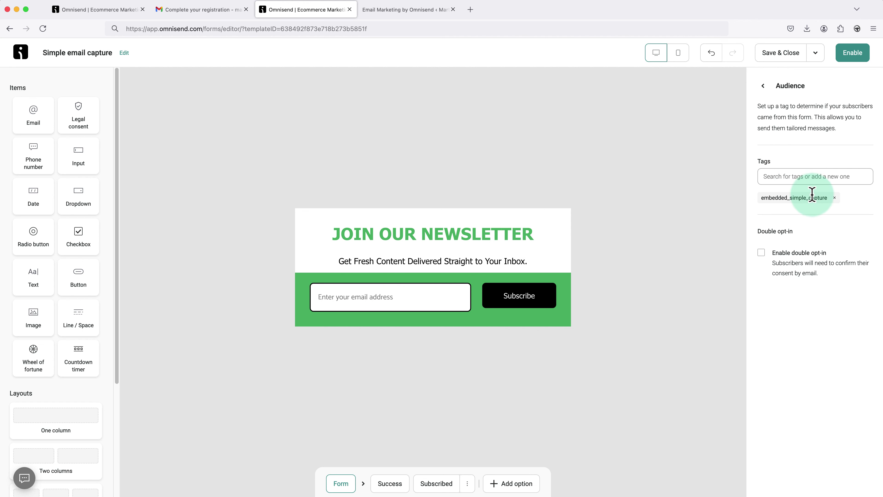
click(835, 198)
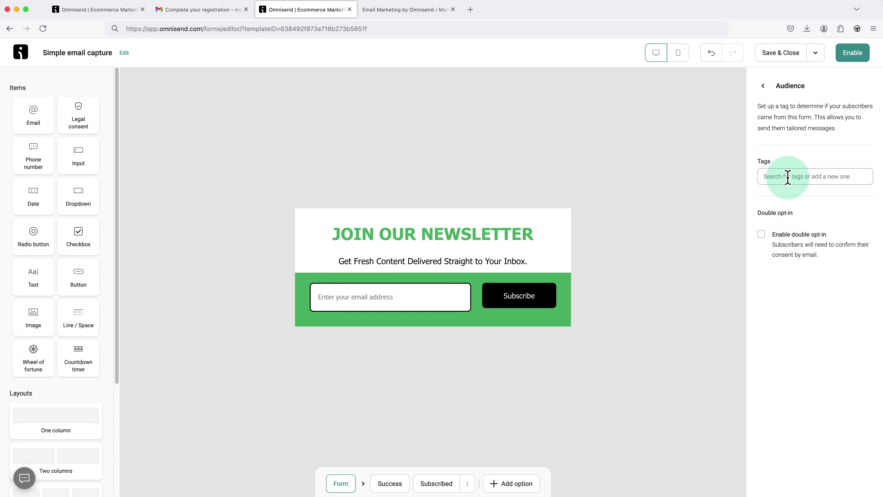
click(777, 176)
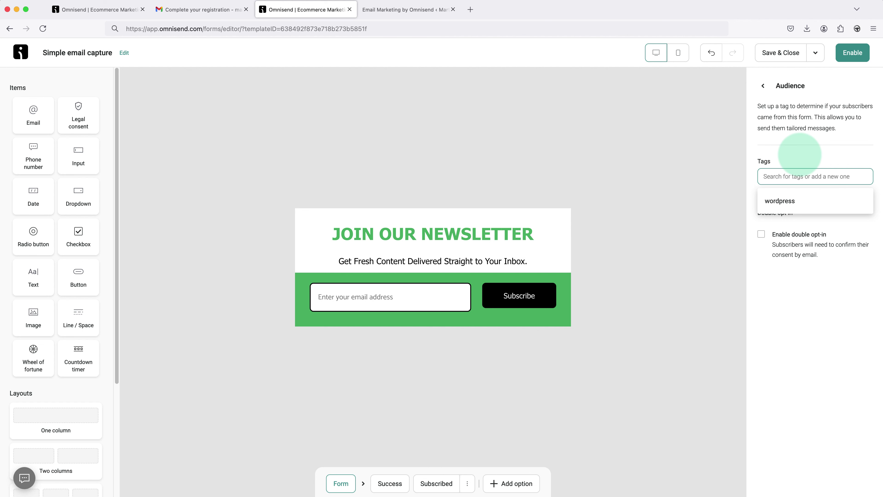
text(newsletter)
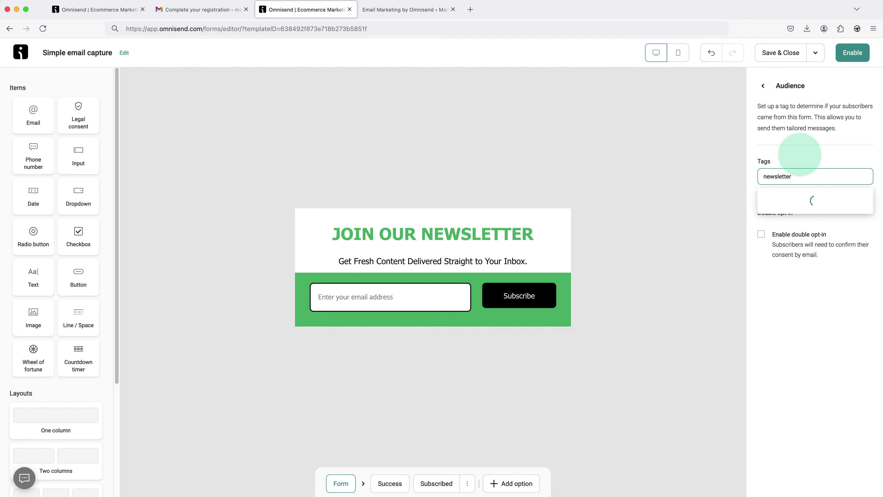
text( form)
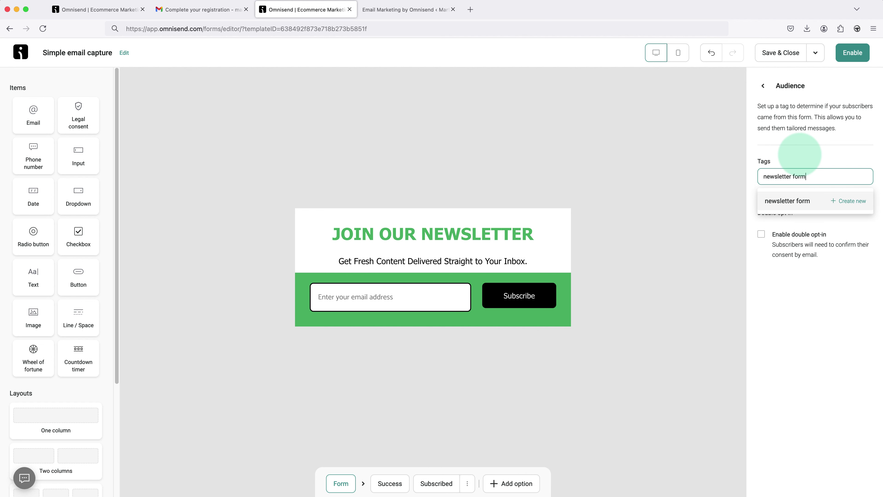
click(844, 205)
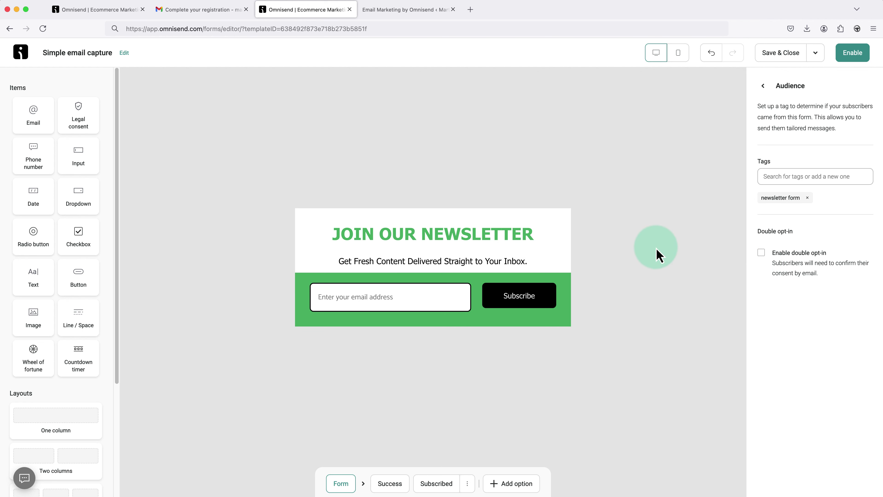
click(660, 256)
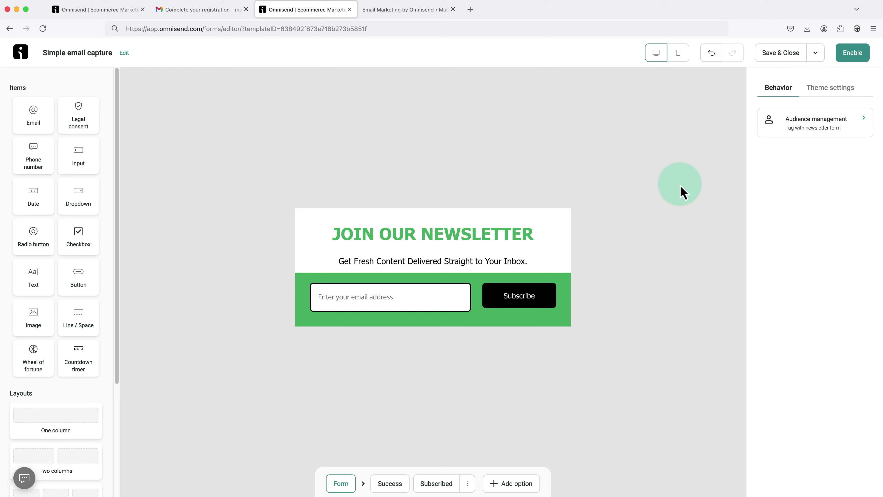
- Save and close the Simple email capture form, then reopen it from the Forms list
click(781, 54)
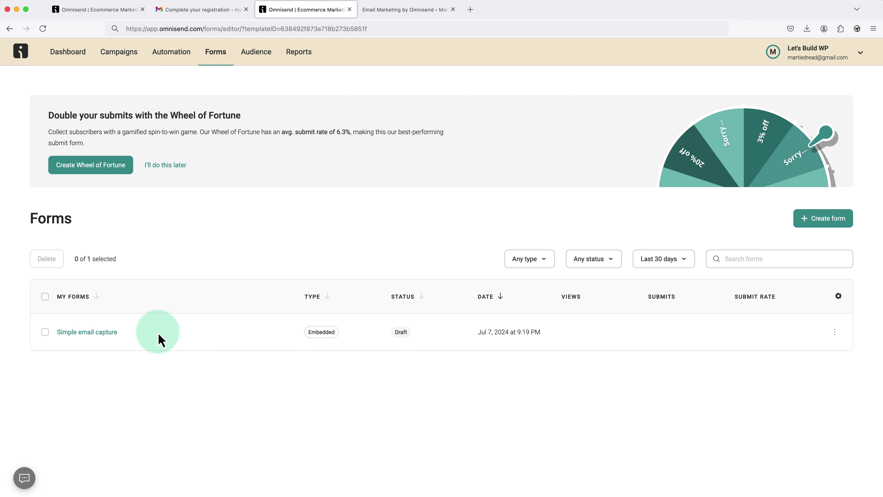
click(108, 340)
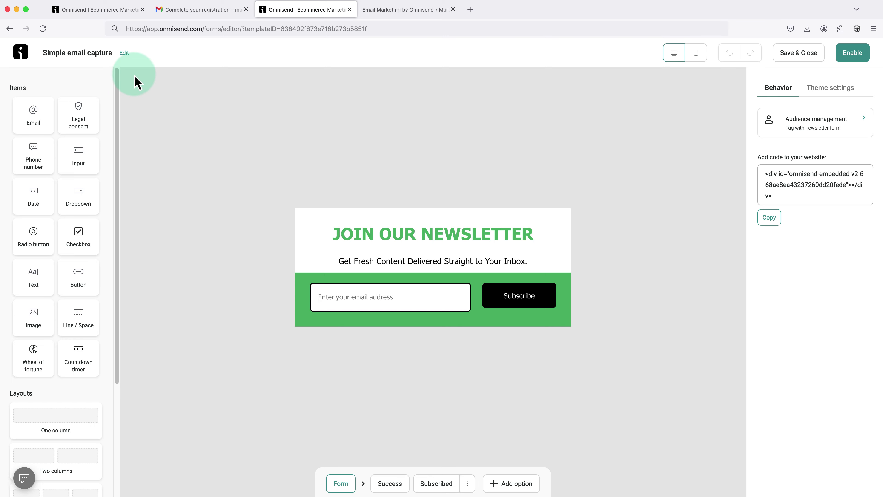
- Rename the form 'Newsletter Sign Up Form' and save and close the editor
click(125, 53)
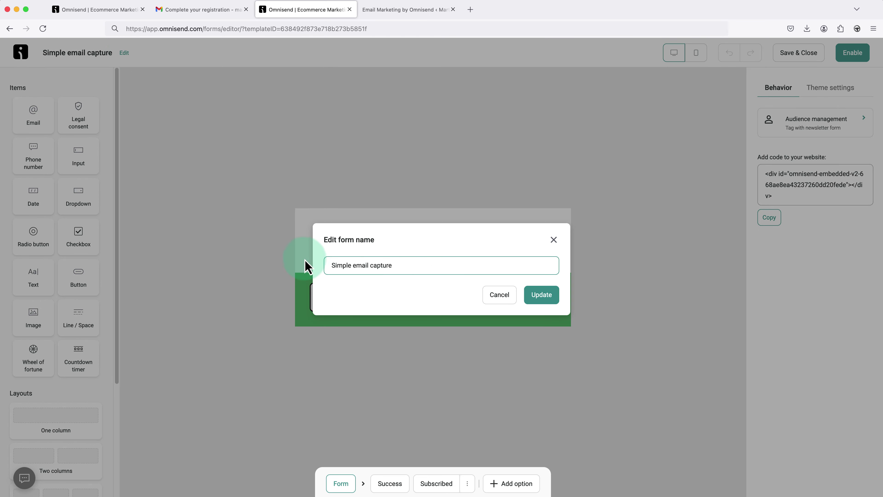
drag(398, 266, 330, 268)
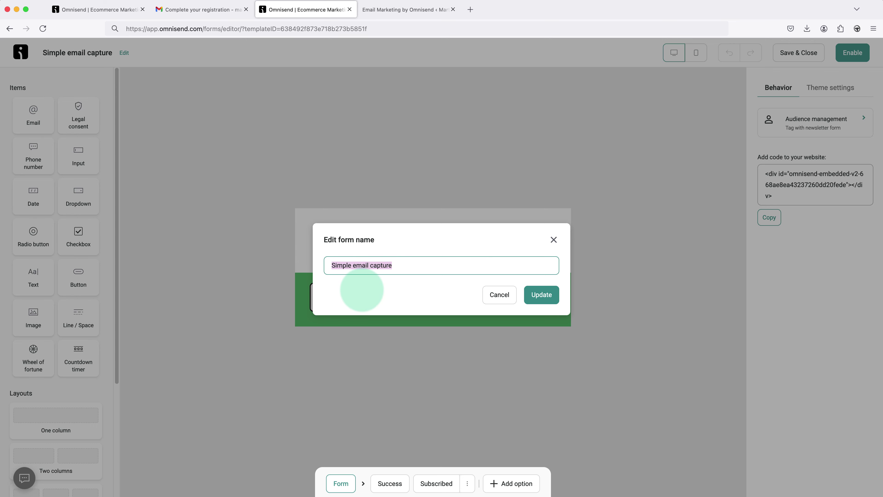
text(Newsletter)
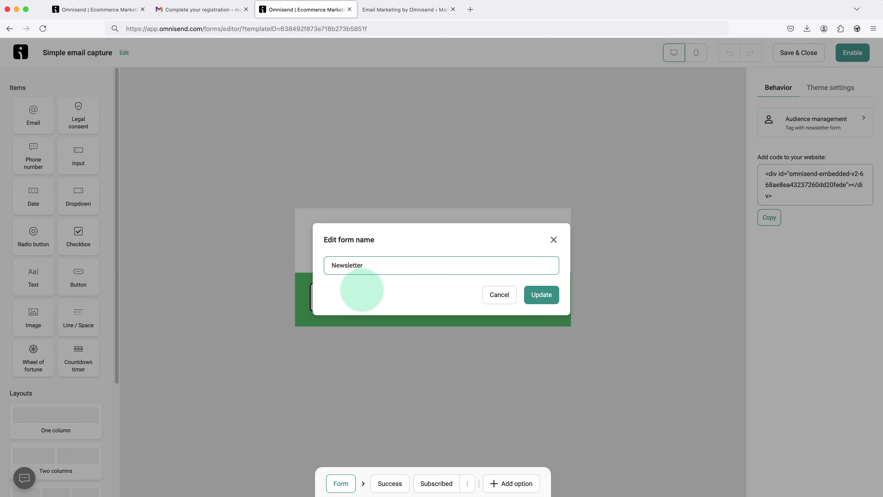
text( Sign Up Form)
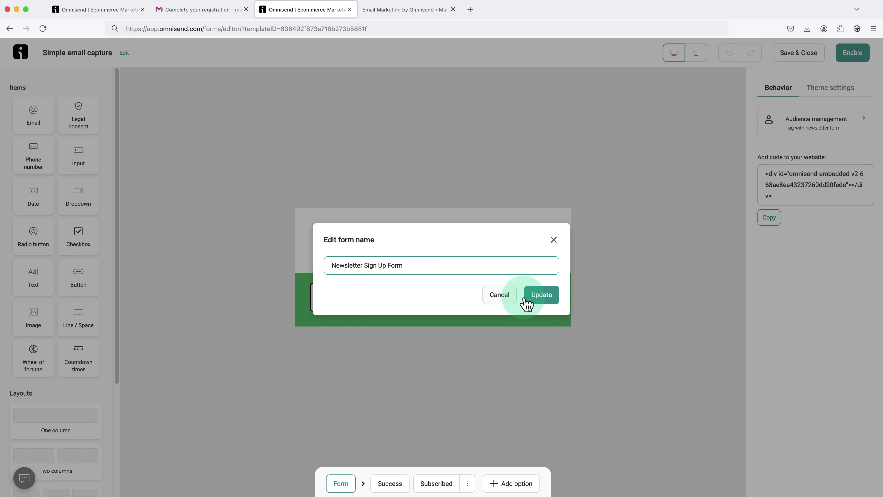
click(541, 295)
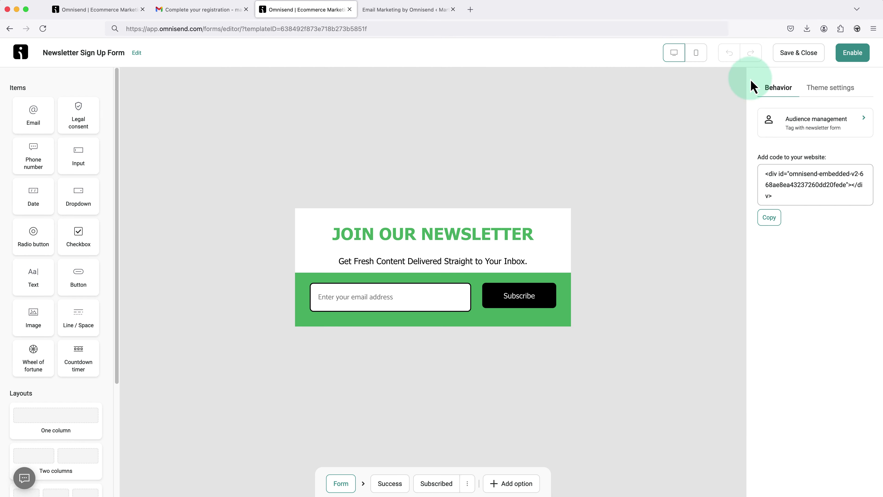
click(786, 58)
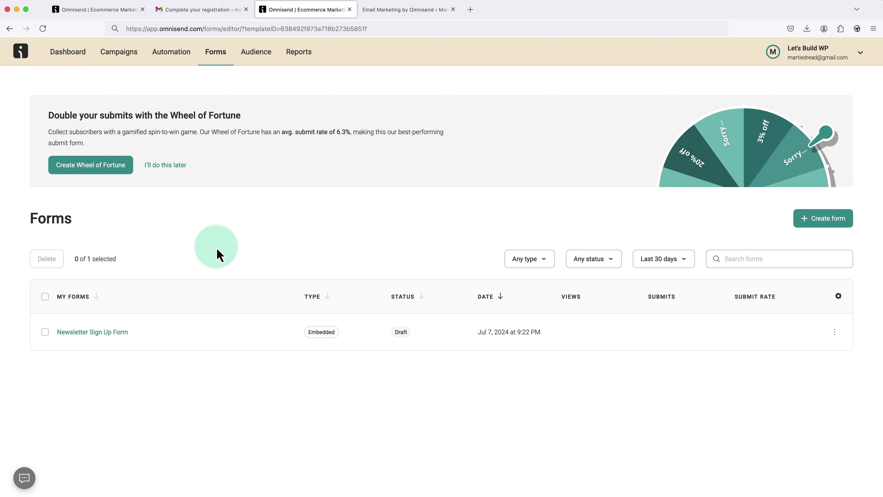
- From the Automation workflow library, customize the Welcome Email workflow triggered by form signups
click(178, 60)
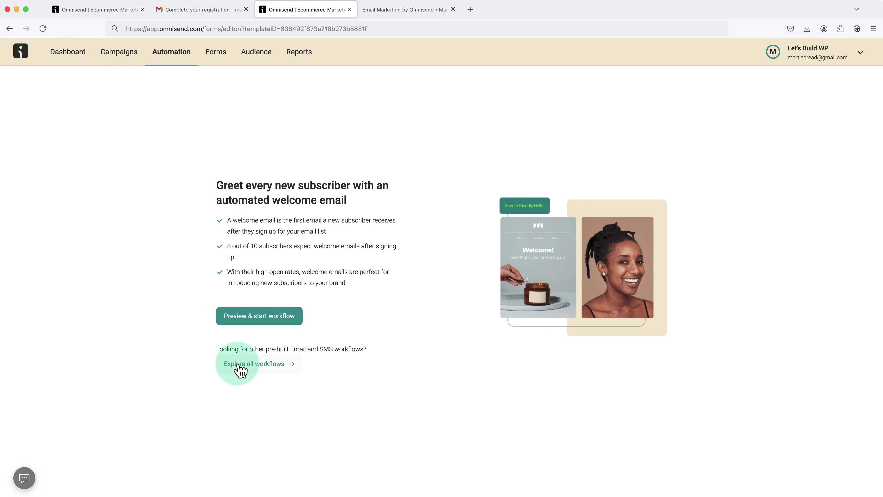
click(245, 365)
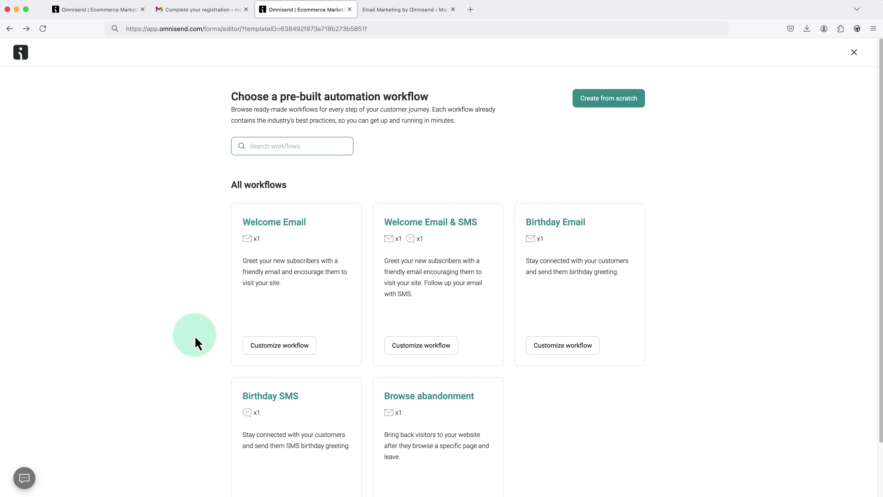
click(270, 348)
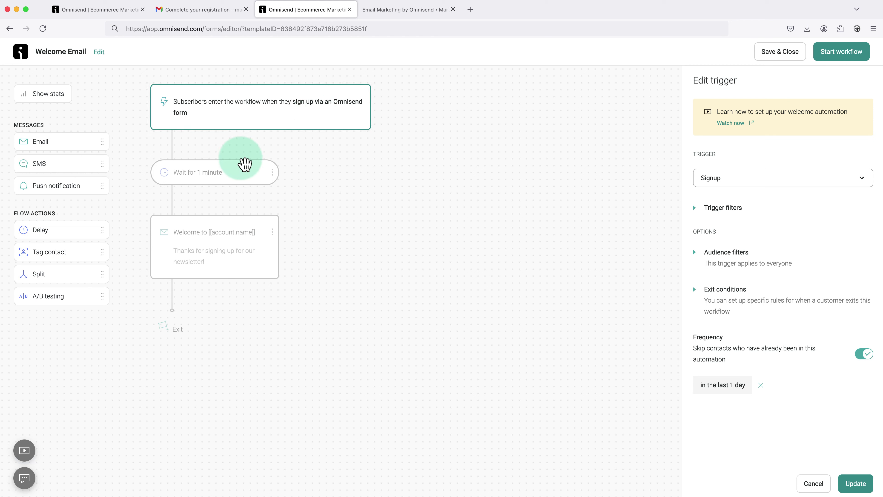
click(247, 181)
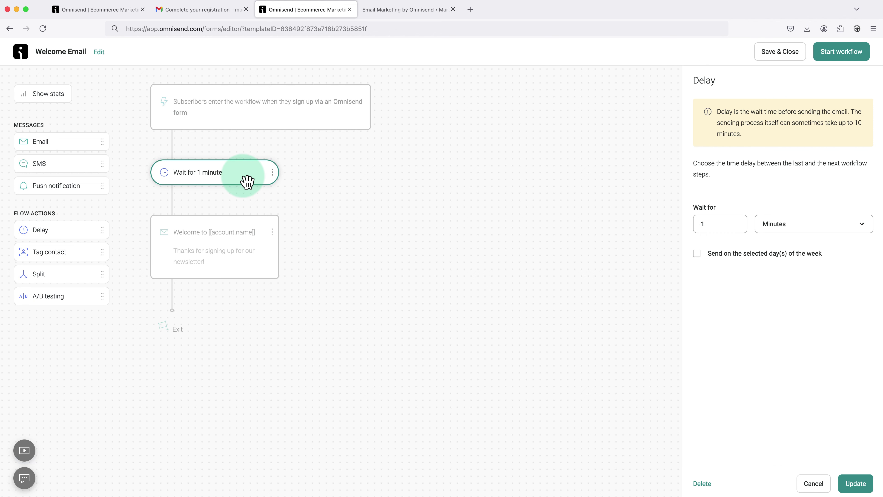
click(246, 249)
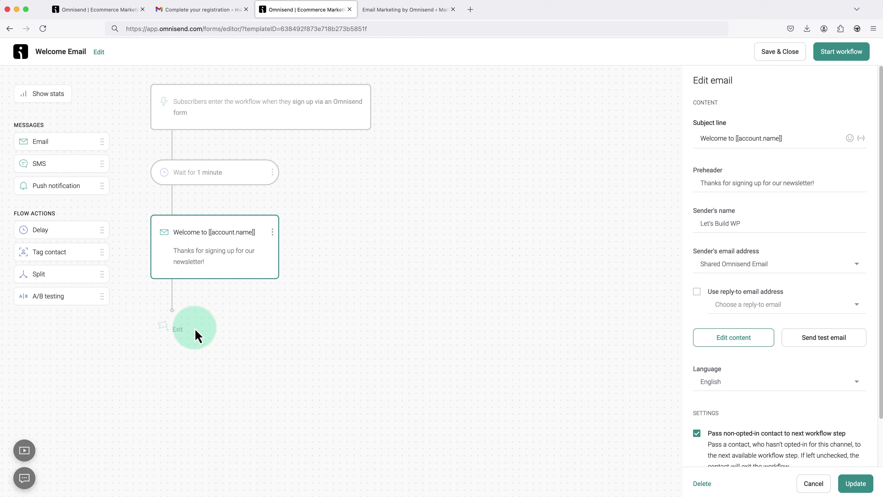
click(324, 276)
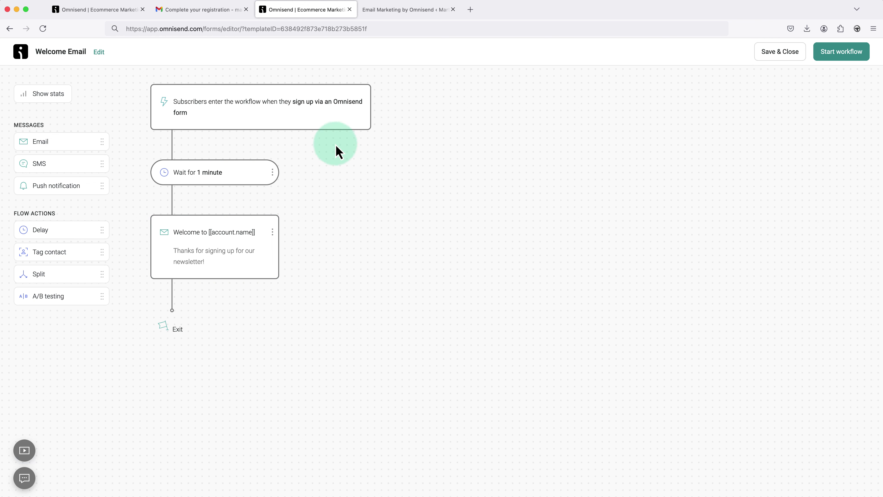
click(328, 125)
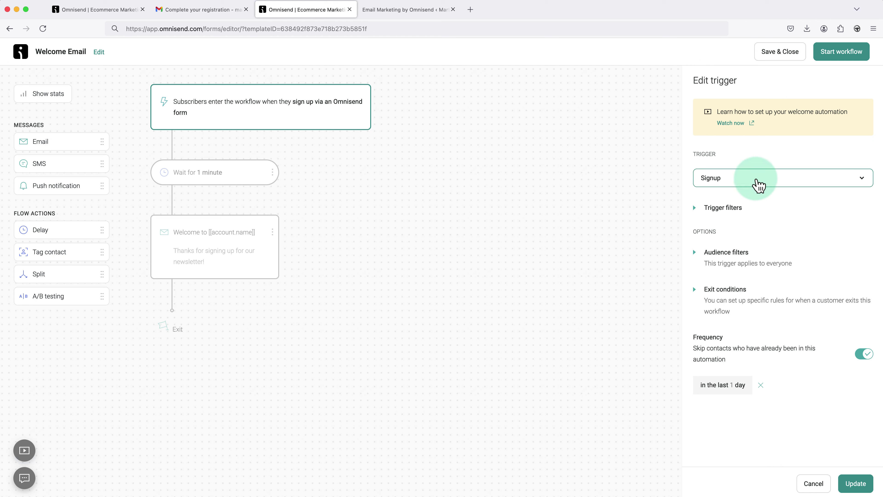
- Keep the Signup trigger and save a filter where Form is Newsletter Sign Up Form
click(758, 185)
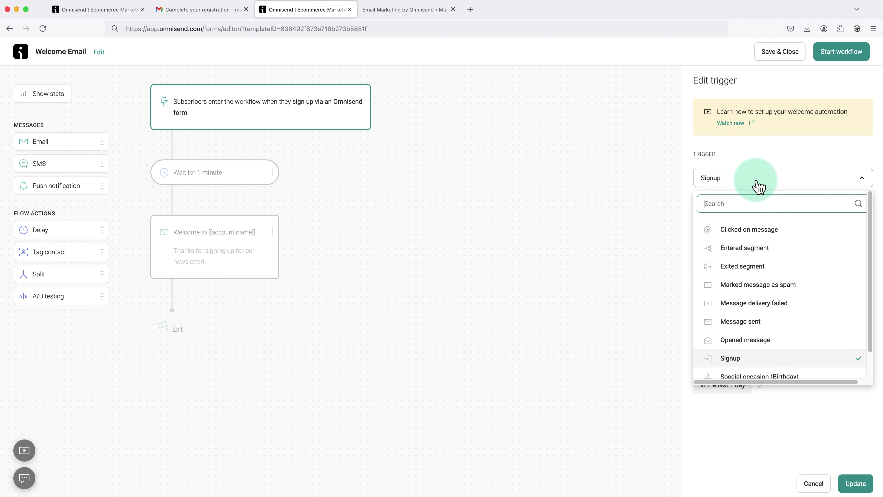
click(734, 359)
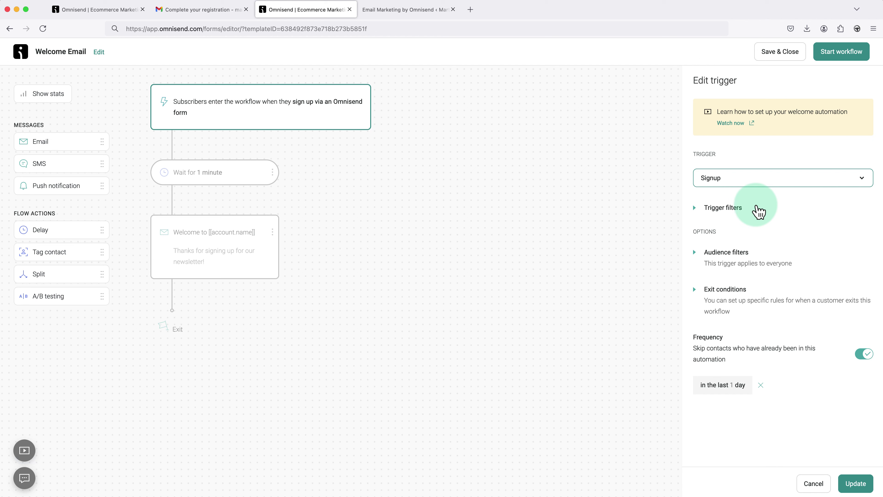
click(728, 212)
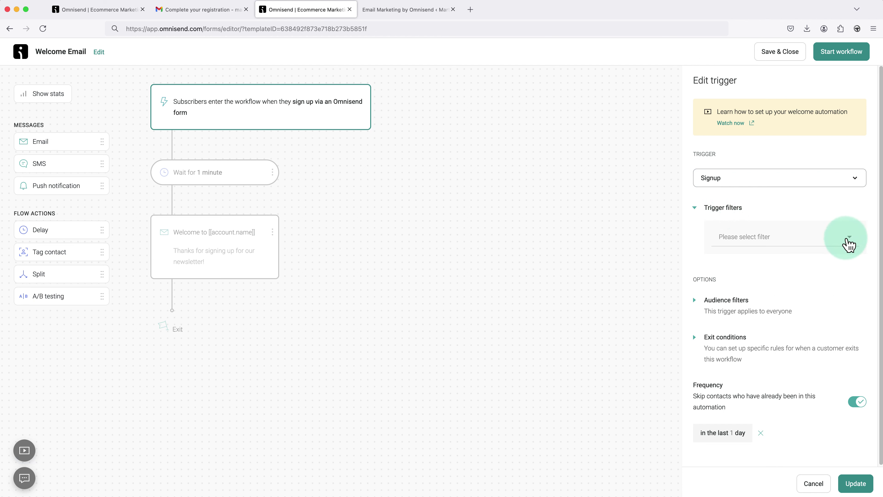
click(850, 239)
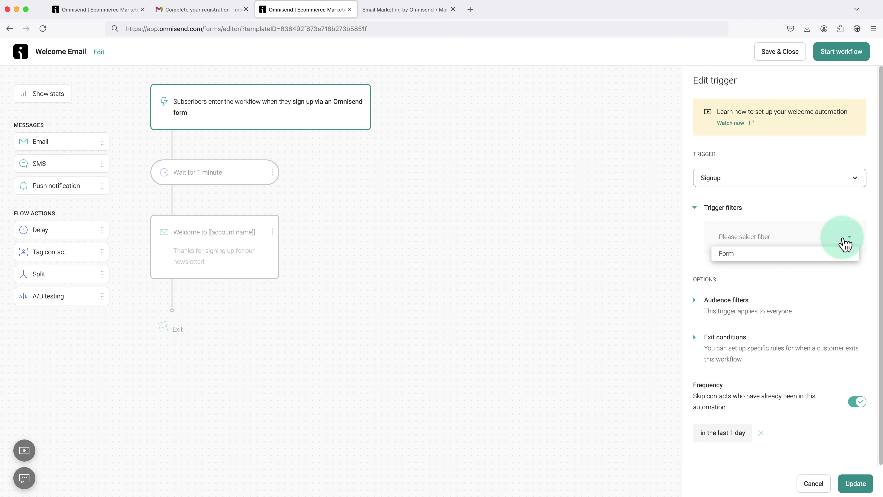
click(752, 257)
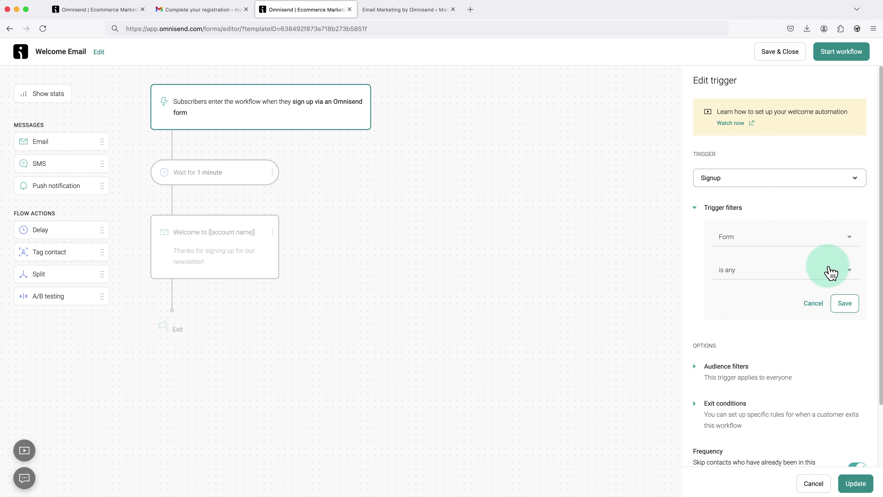
click(851, 275)
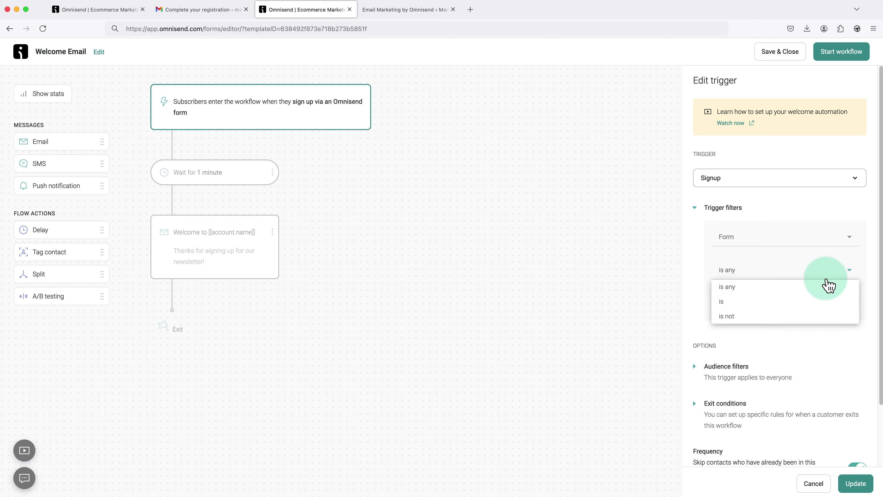
click(811, 301)
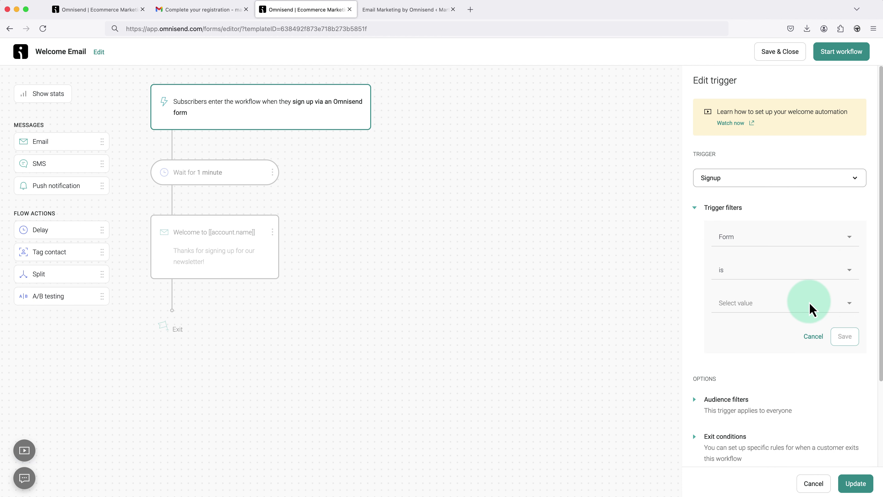
click(849, 303)
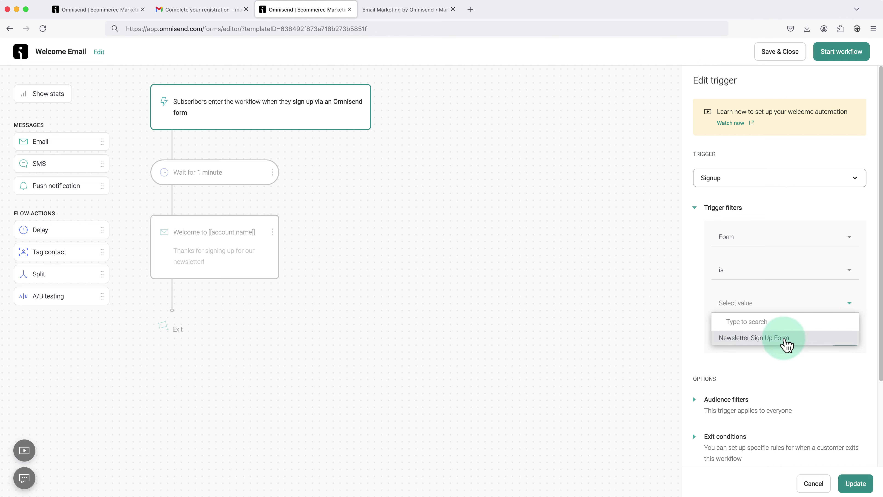
click(784, 341)
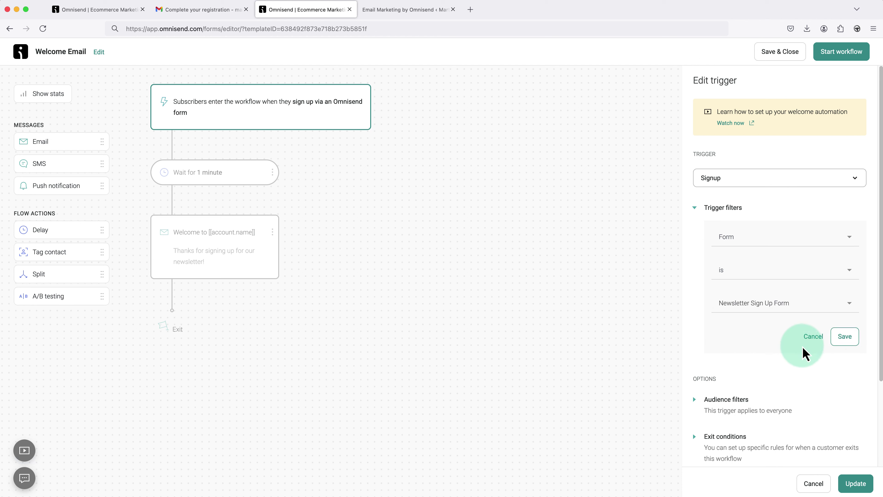
click(844, 337)
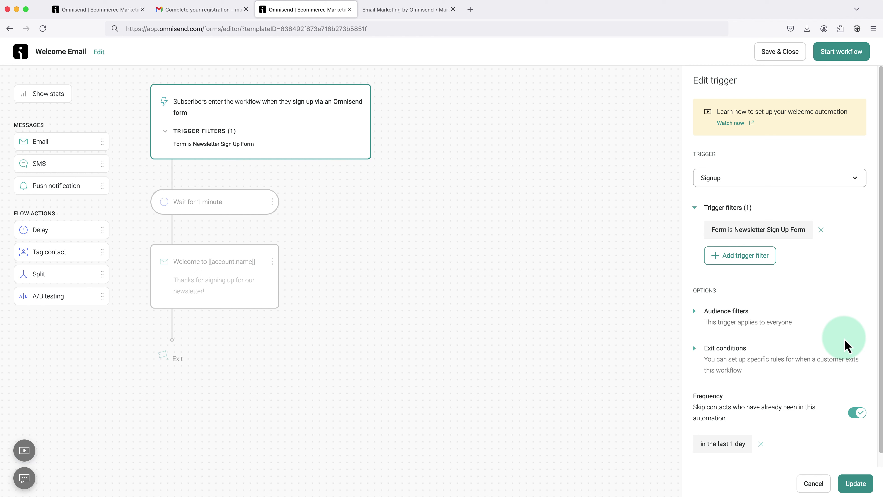
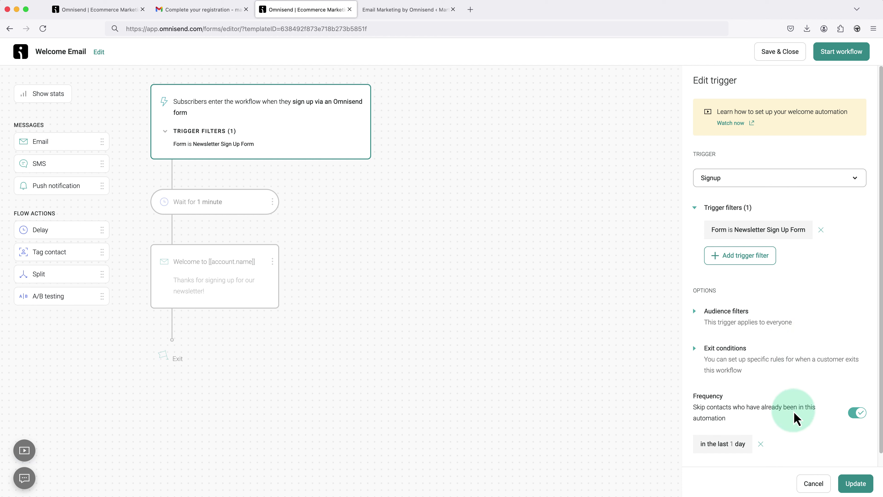
- Save the Signup trigger with its Form = Newsletter Sign Up Form filter
click(853, 483)
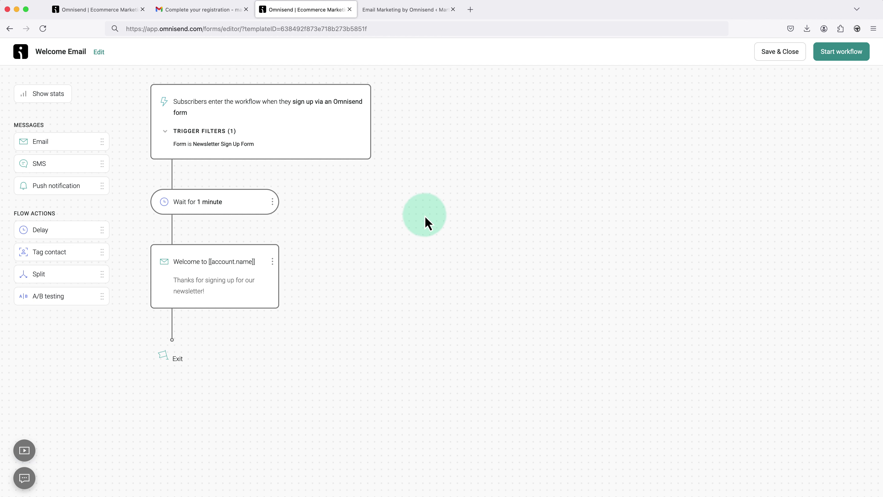
click(253, 206)
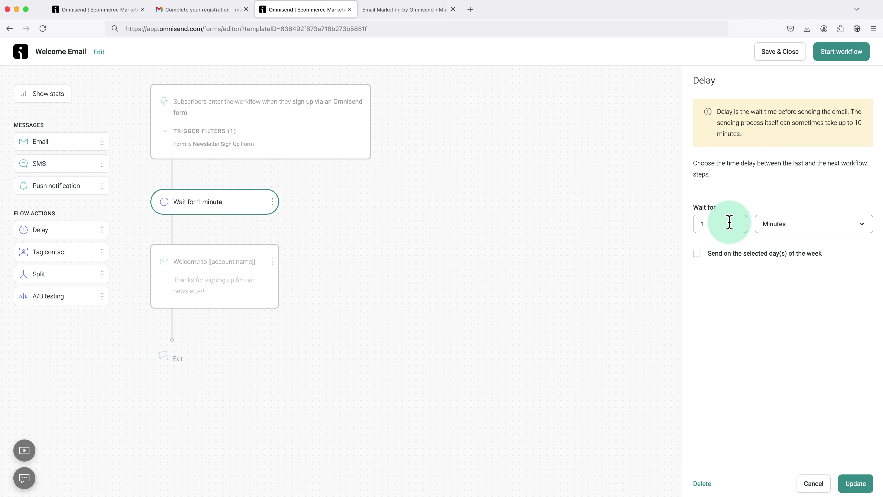
click(697, 253)
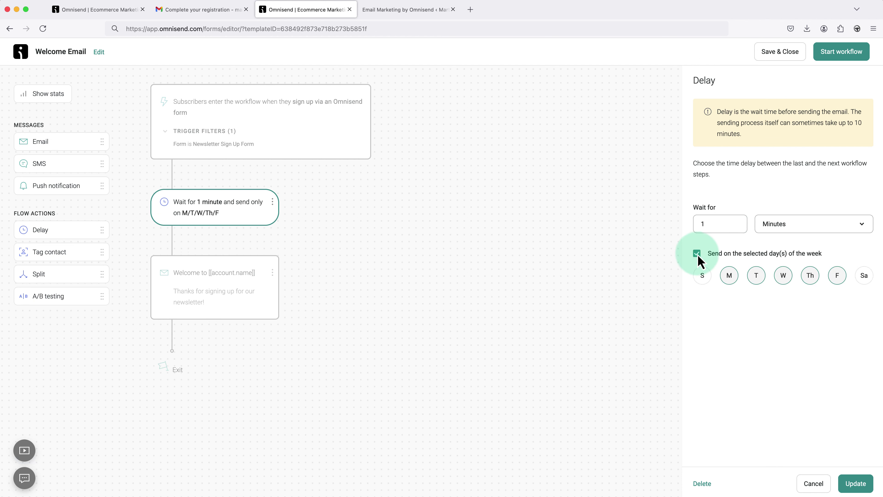
click(697, 253)
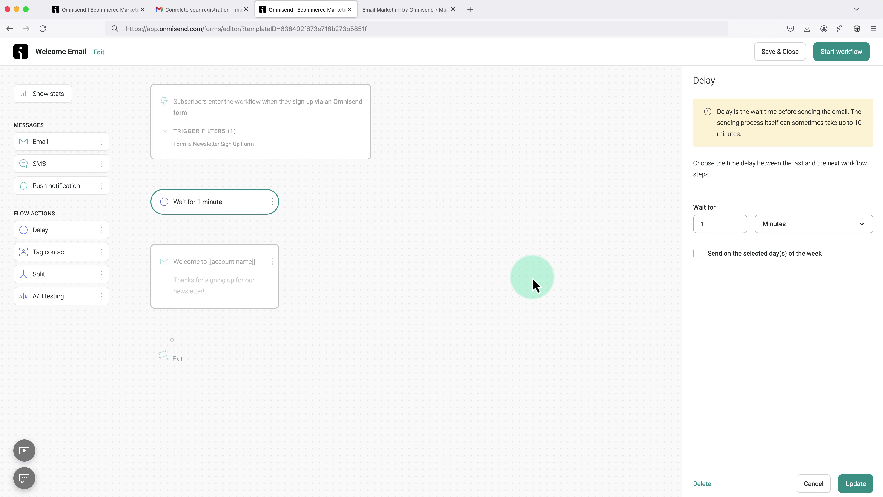
click(332, 259)
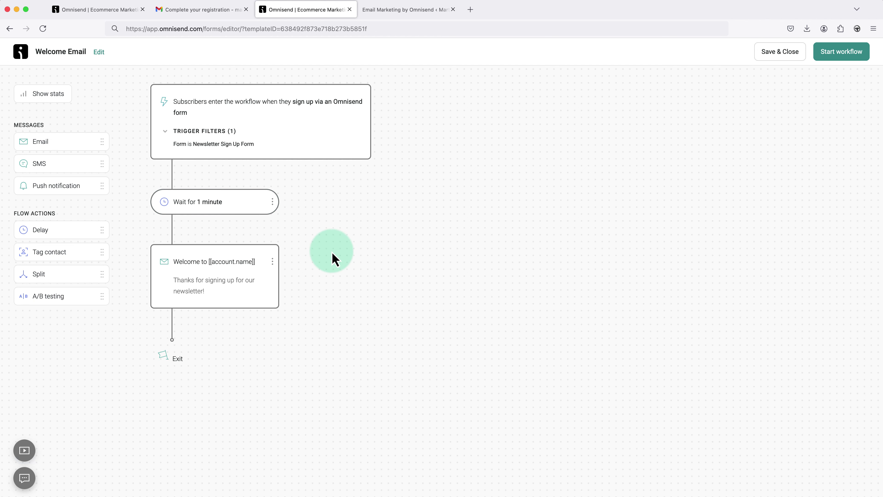
- Set the welcome email's subject to 'Welcome to Let's Build WP' and keep the Shared Omnisend Email sender
click(265, 290)
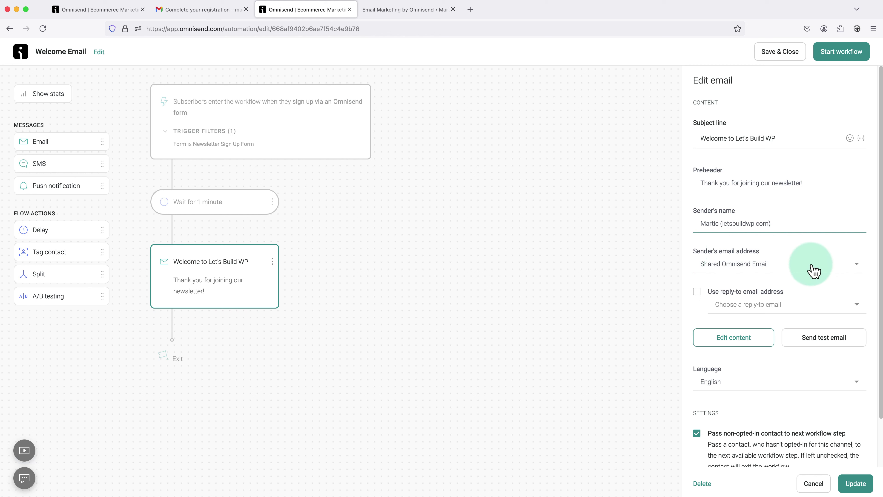
click(857, 265)
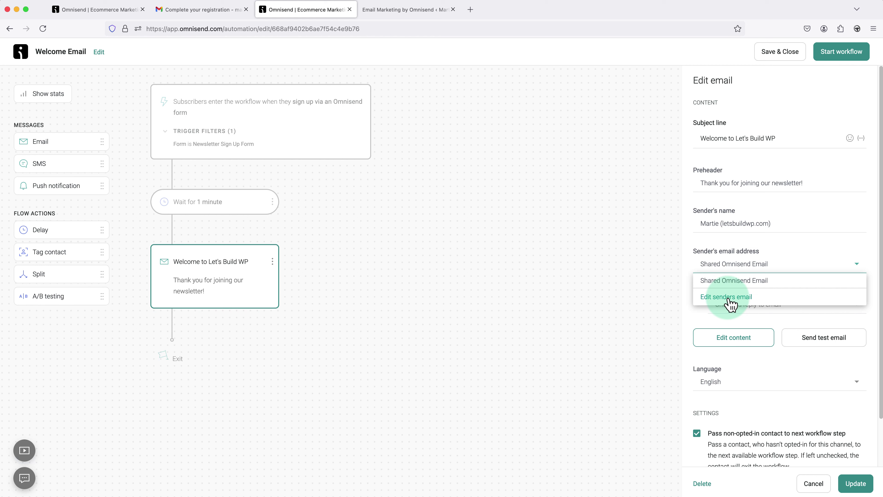
click(736, 284)
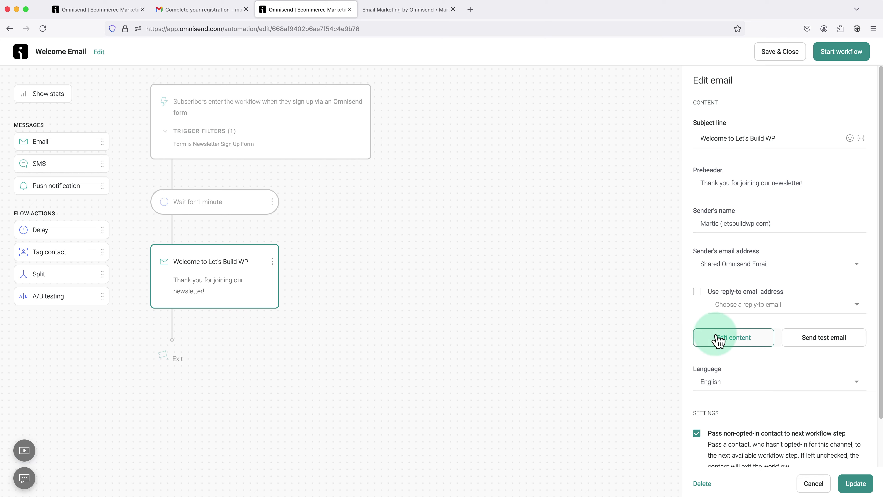
- Save the email settings, open the email content editor, and select the header logo placeholder
click(739, 348)
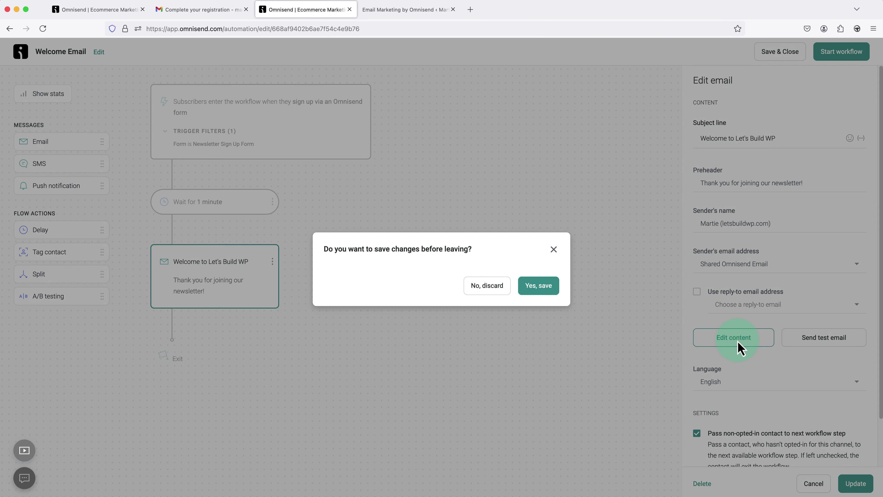
click(548, 293)
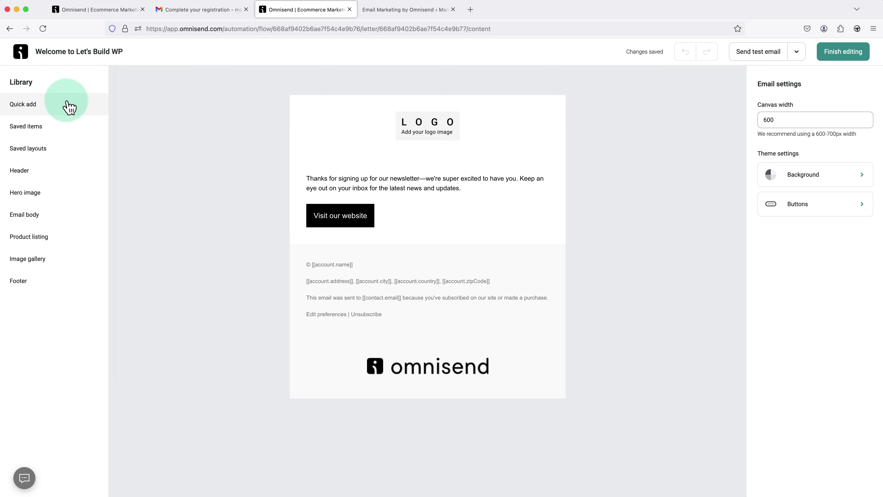
click(60, 106)
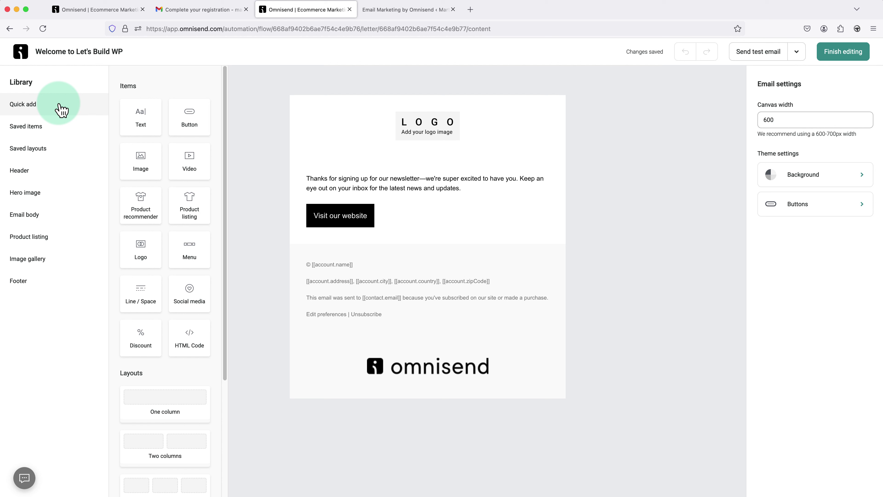
click(254, 258)
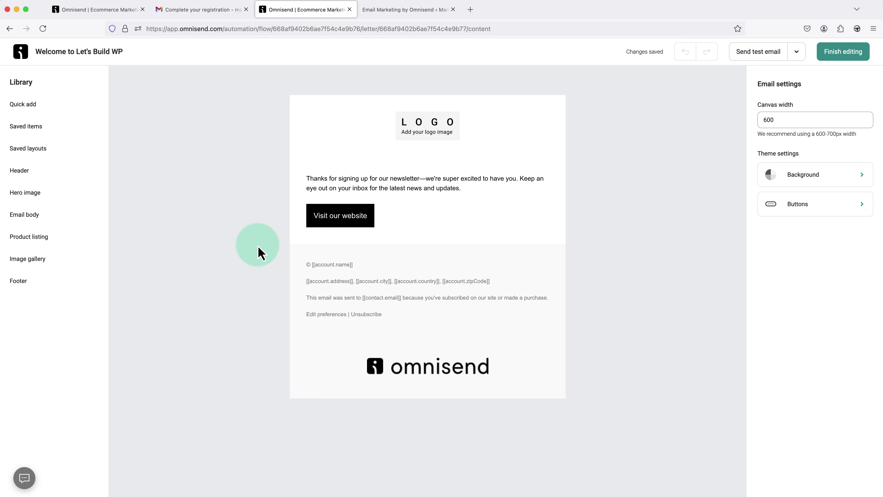
click(411, 141)
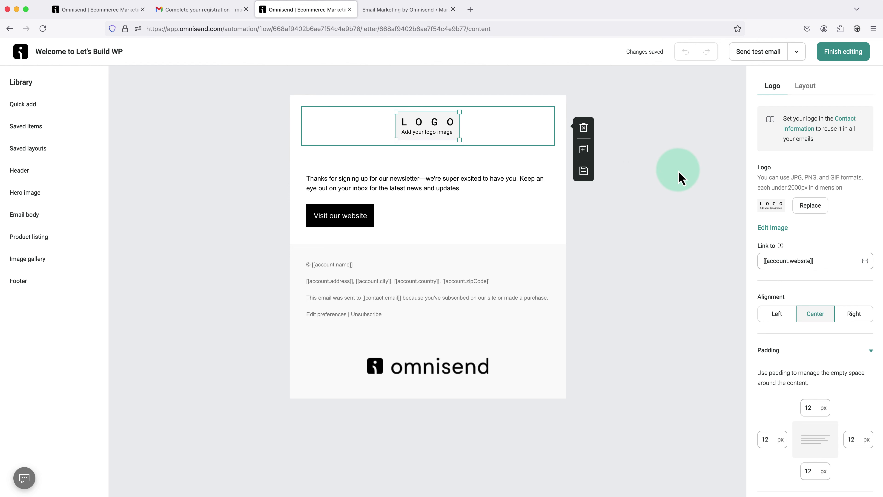
- Upload the letsbuildwp.com logo PNG and use it in place of the header's placeholder logo
click(795, 207)
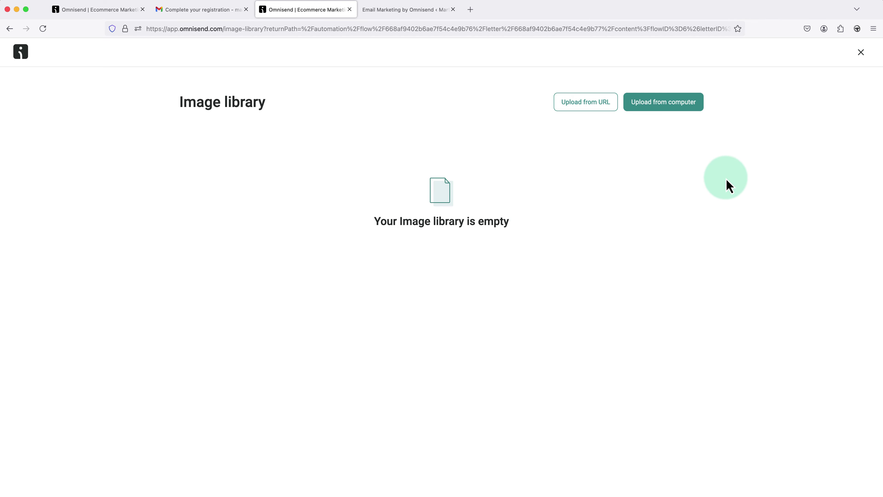
click(675, 106)
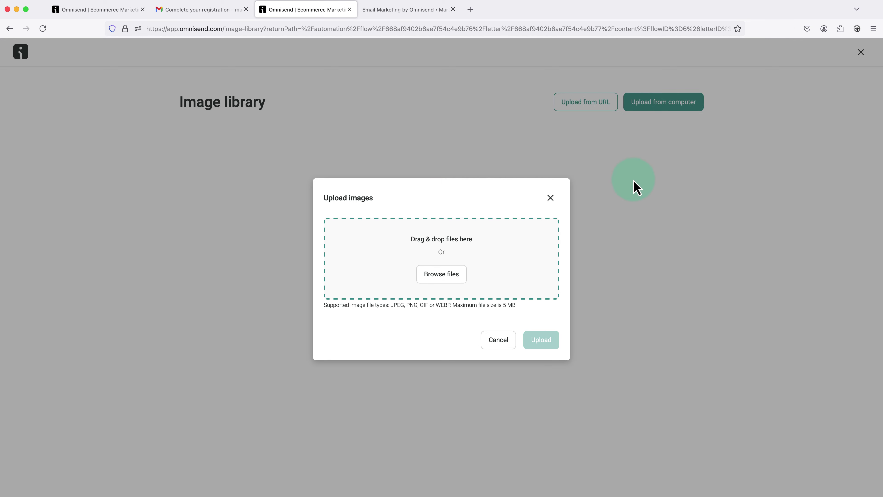
click(459, 281)
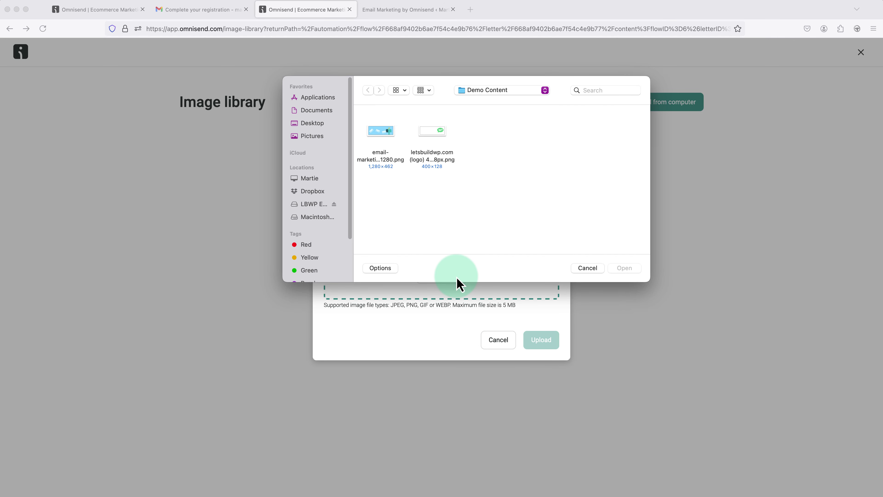
click(441, 162)
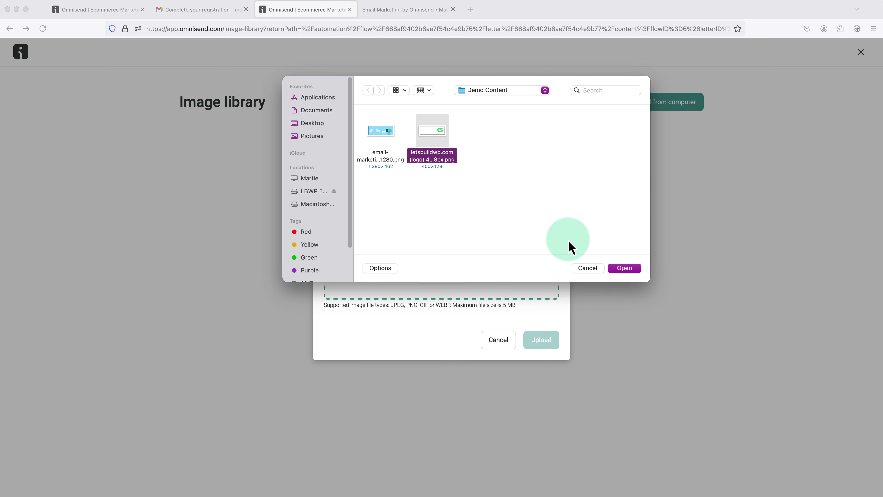
click(624, 268)
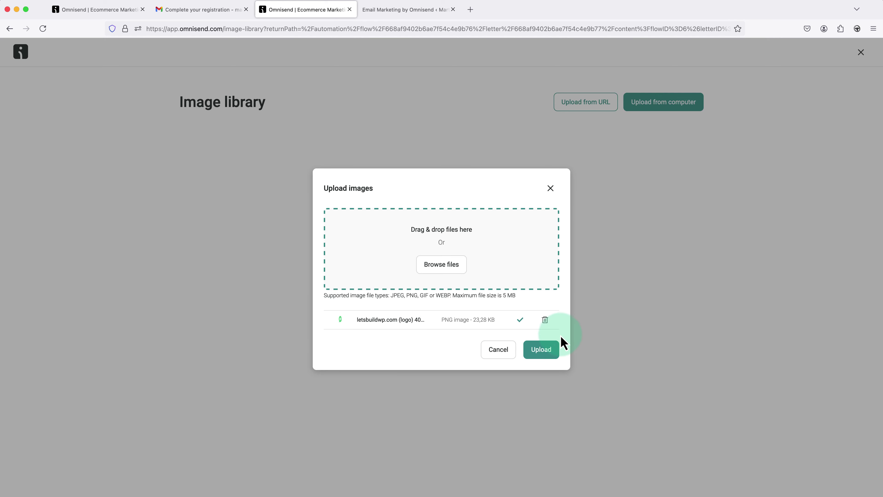
click(553, 352)
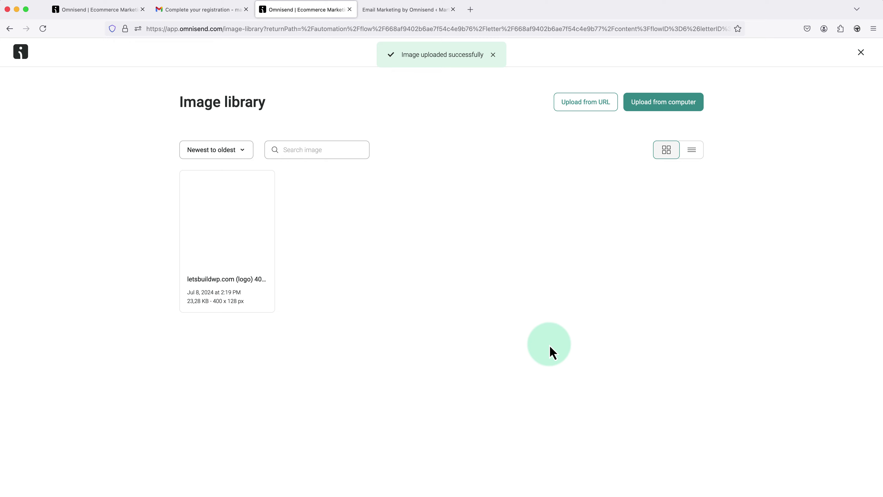
mouse_move(256, 248)
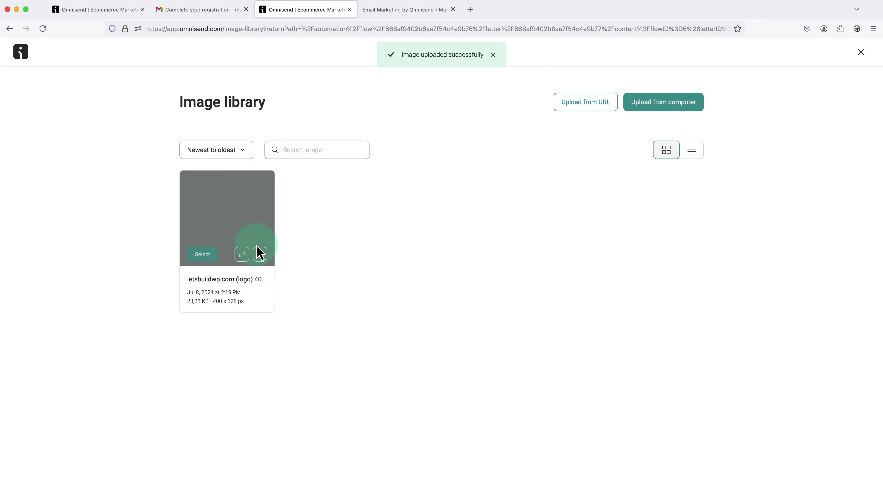
click(209, 255)
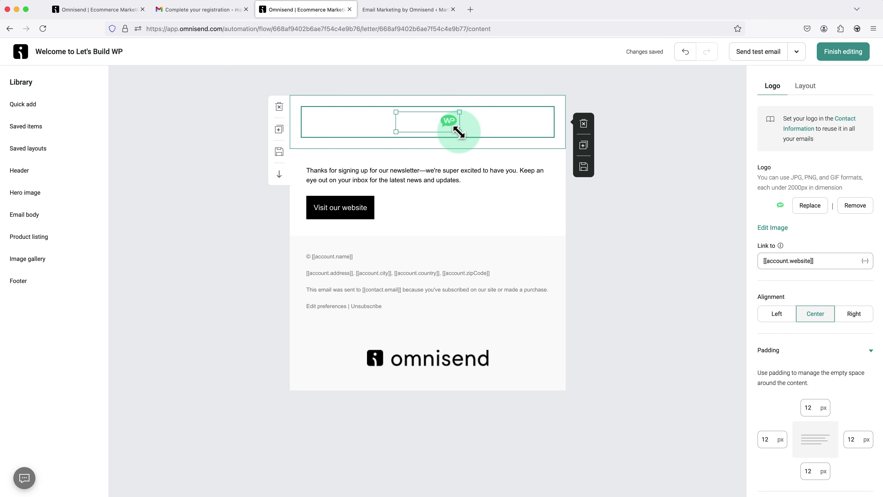
- Enlarge the Let's Build WP logo in the email header
drag(459, 132, 486, 146)
mouse_move(490, 153)
mouse_down()
mouse_move(471, 146)
mouse_move(481, 152)
mouse_up()
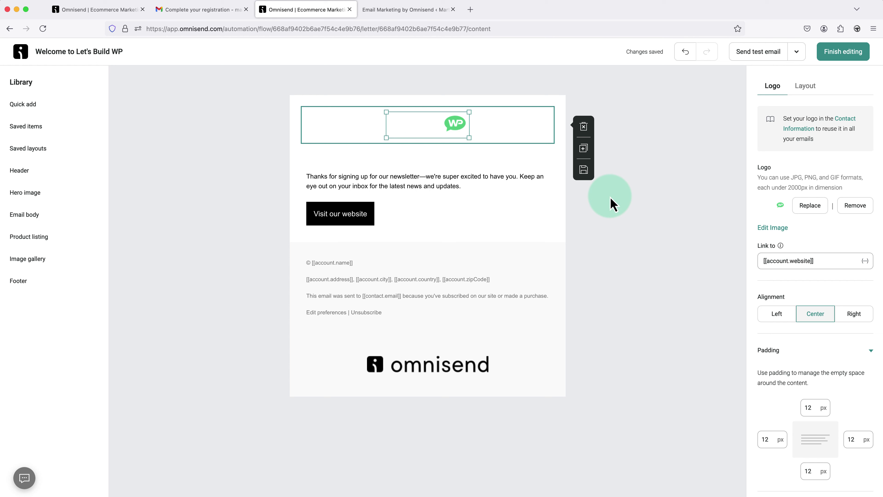
click(612, 204)
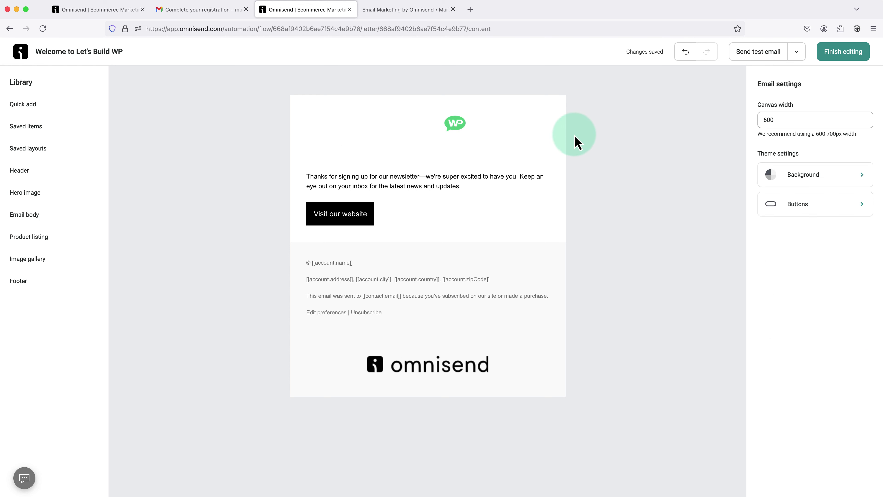
- Give the email header section a black #010101 background
click(556, 112)
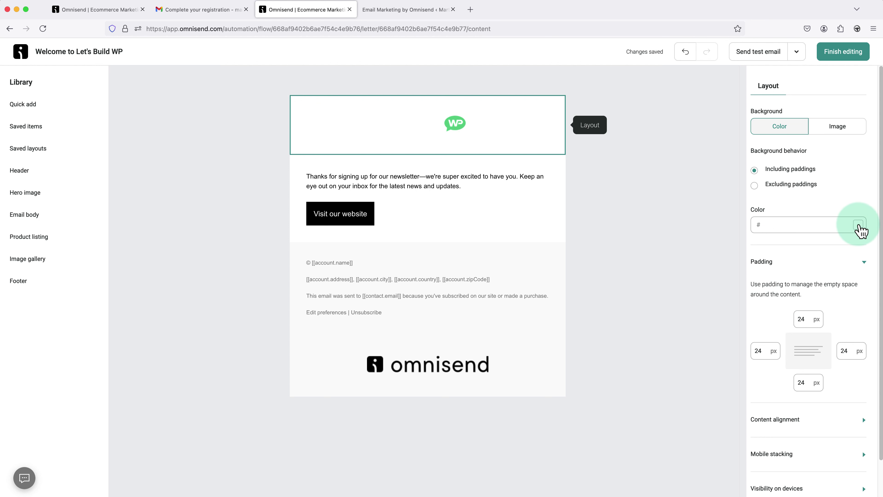
click(858, 225)
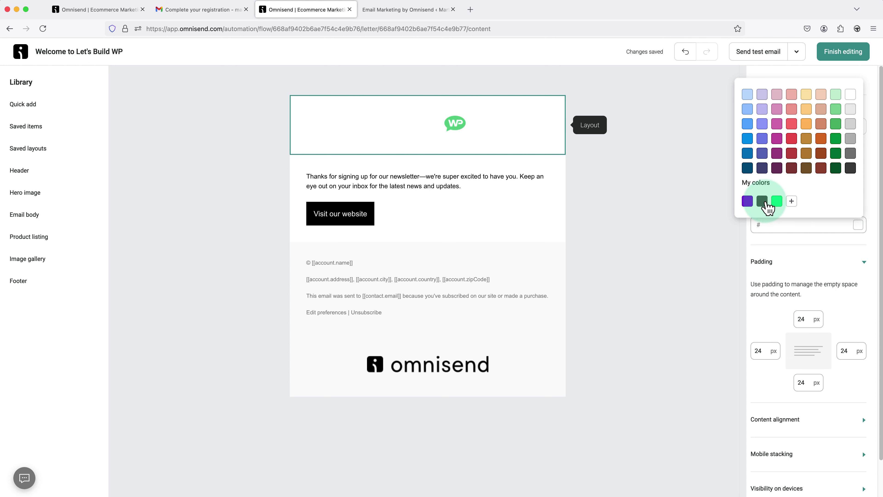
click(765, 202)
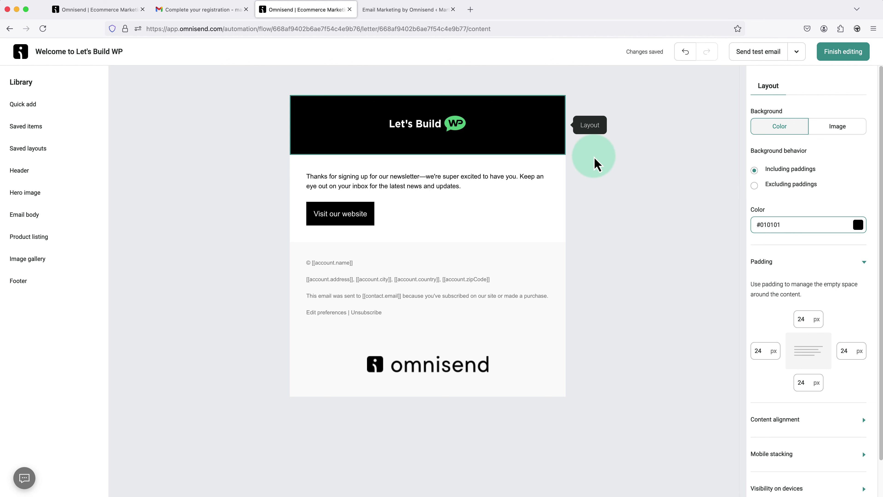
click(595, 164)
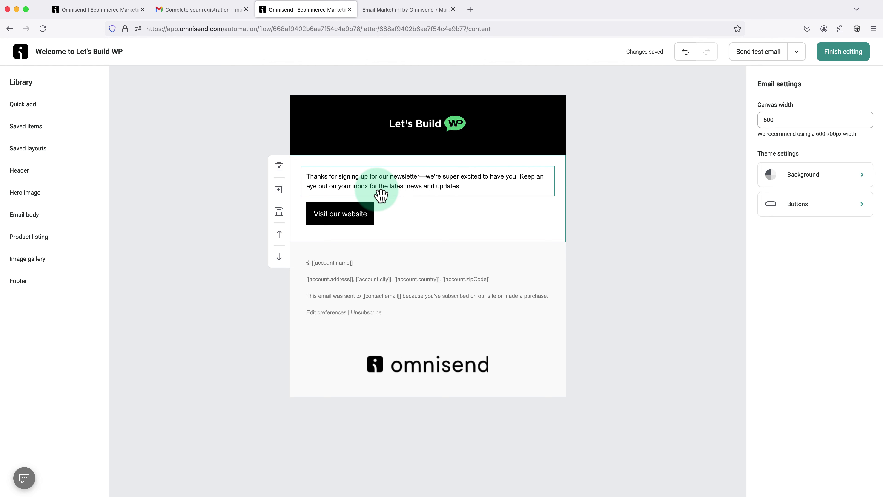
- Switch the 'Visit our website' button to the outlined Secondary button style
click(349, 221)
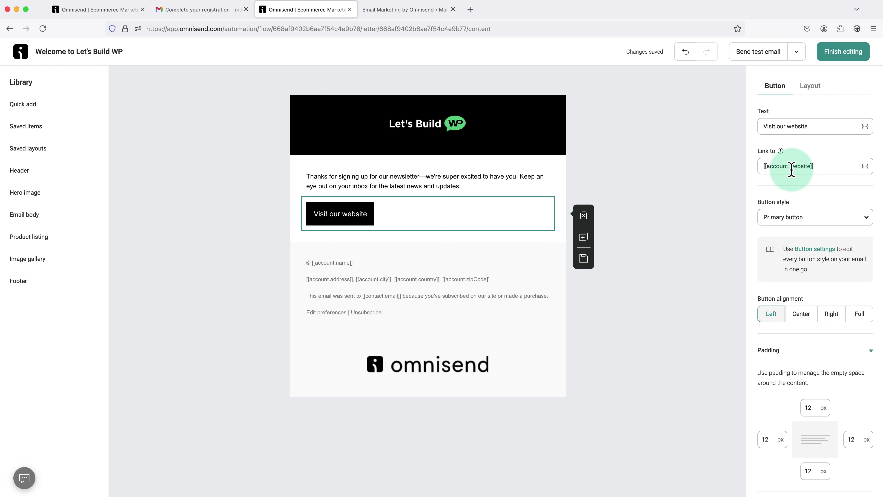
click(794, 223)
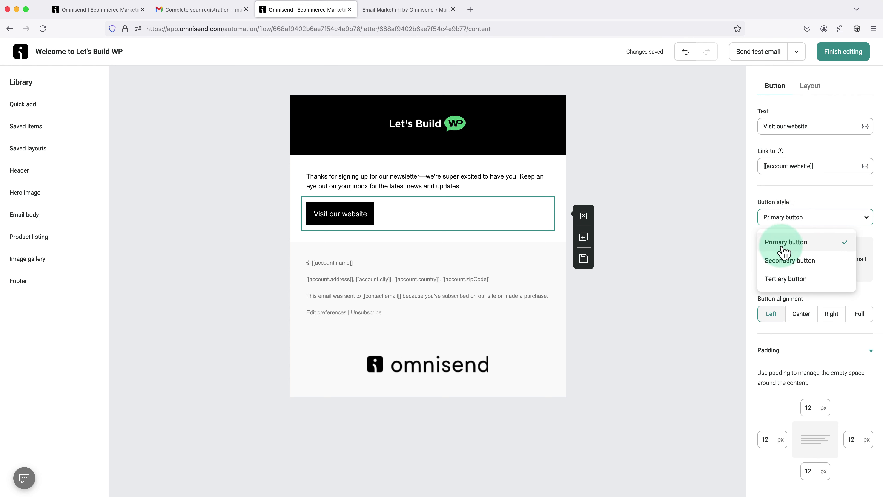
click(788, 261)
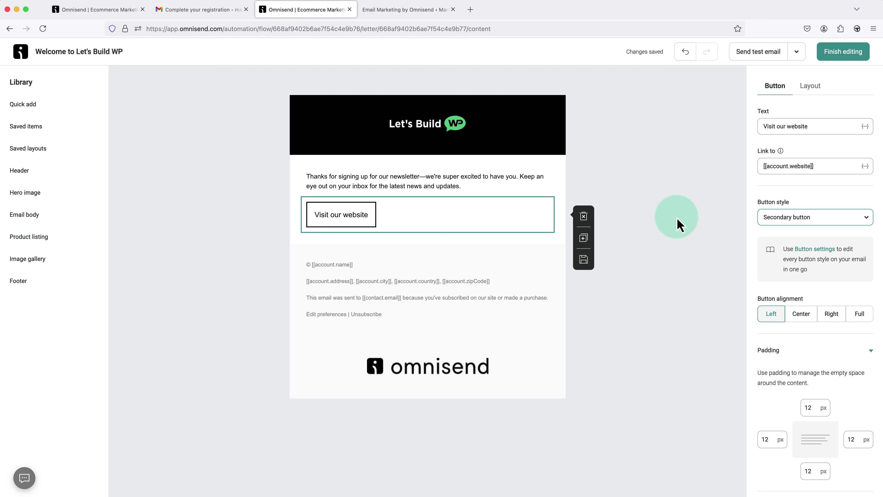
click(642, 224)
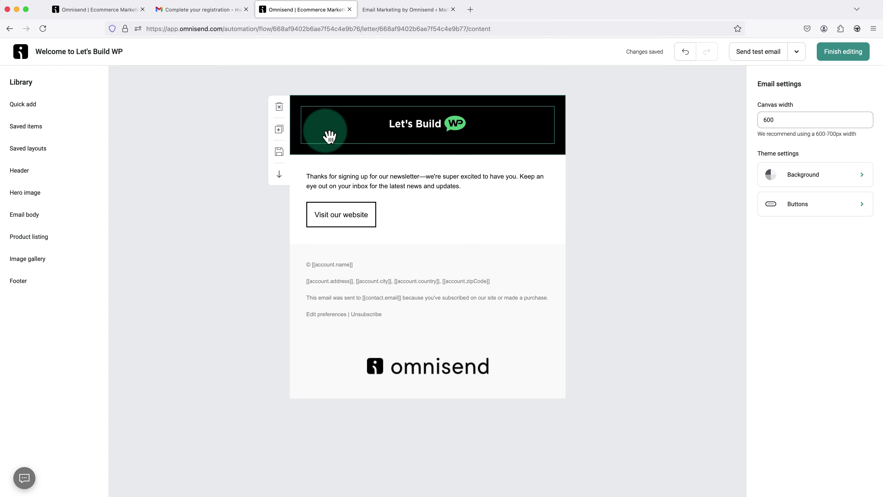
click(69, 110)
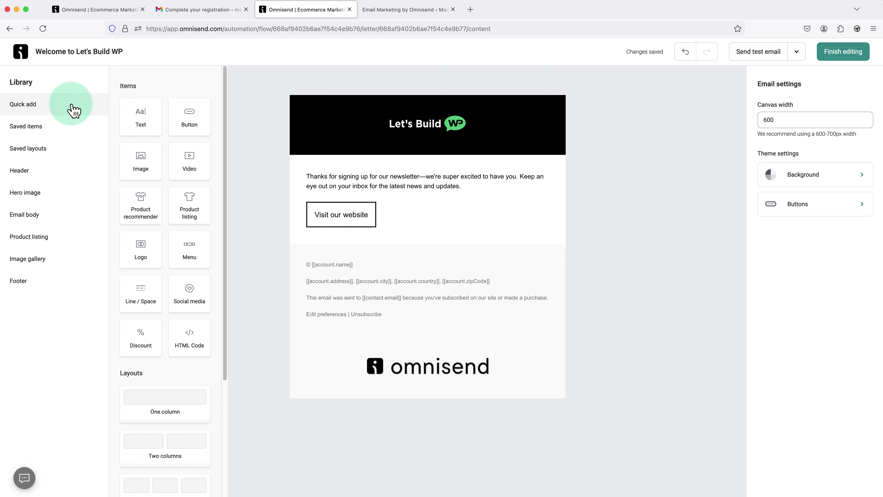
drag(133, 145, 355, 245)
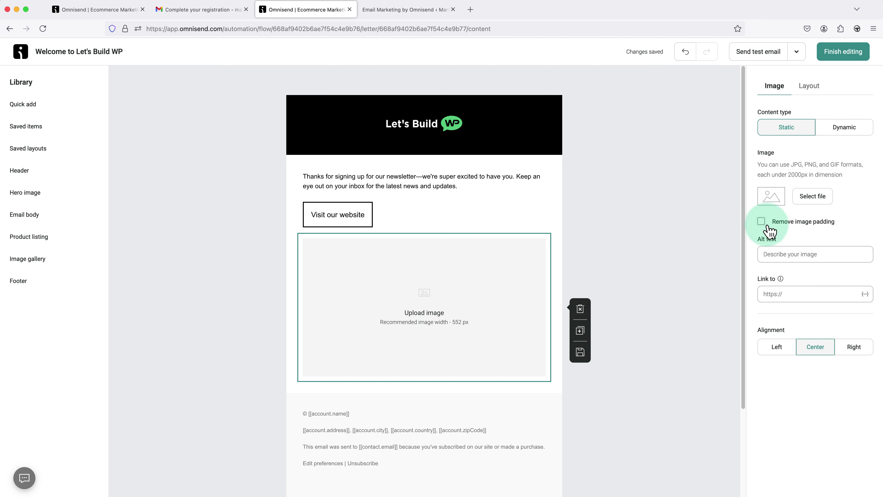
click(624, 228)
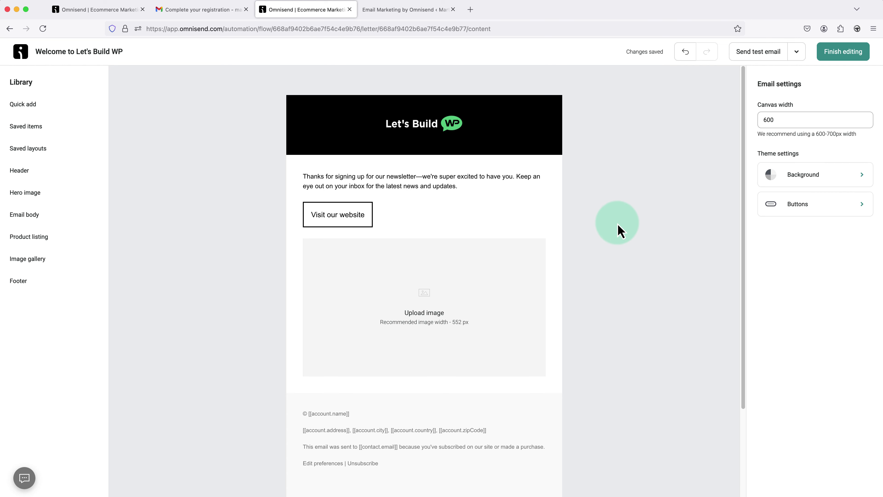
drag(476, 277, 473, 189)
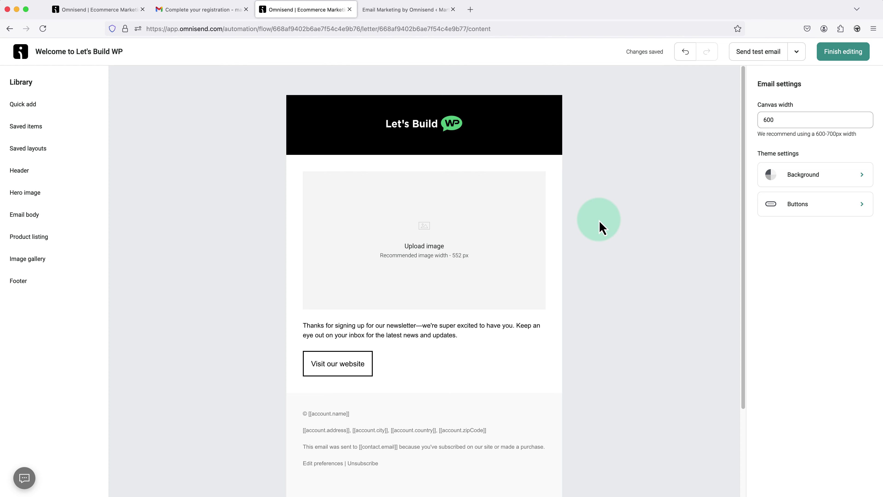
click(500, 230)
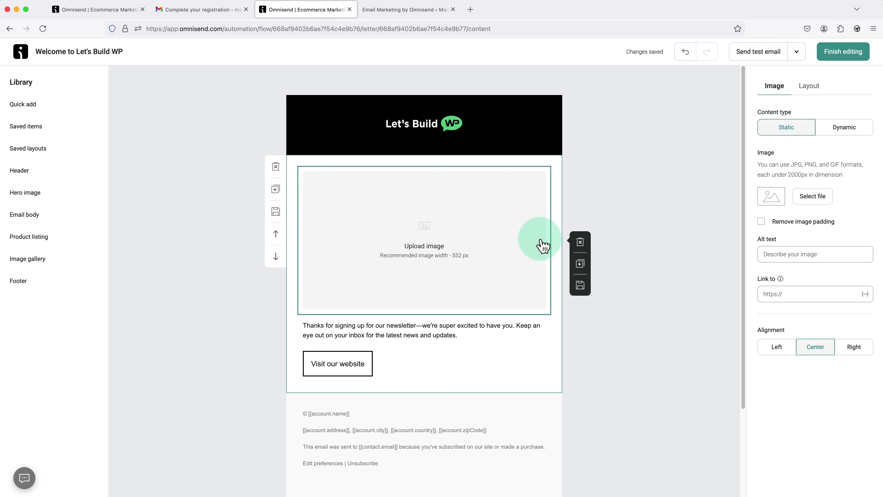
click(580, 242)
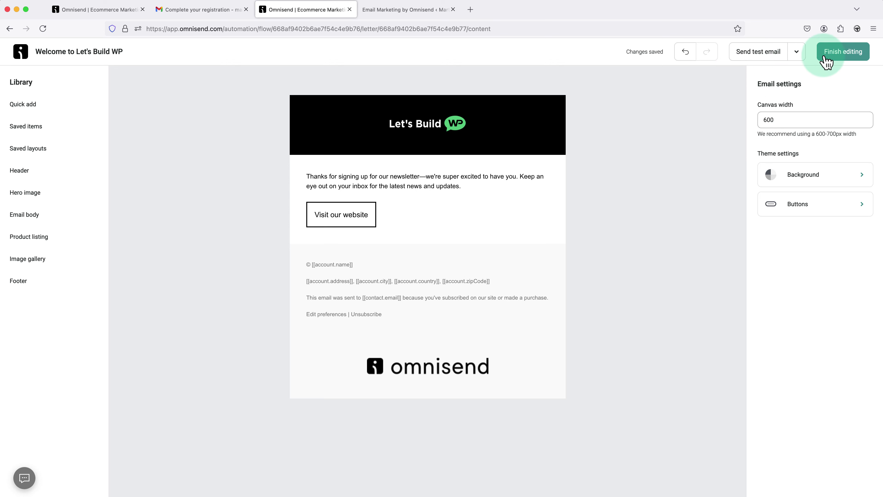
- Finish the email, rename the workflow 'Newsletter Sign Up – Welcome Email', and start it
click(845, 57)
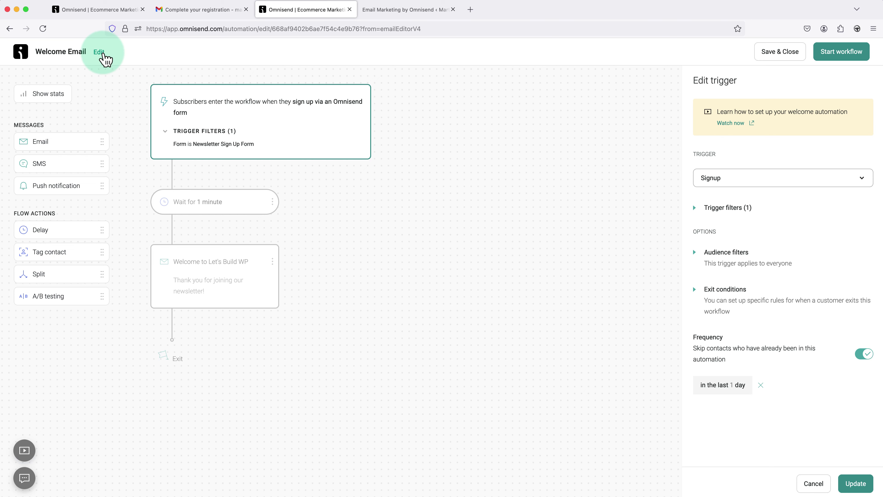
click(100, 53)
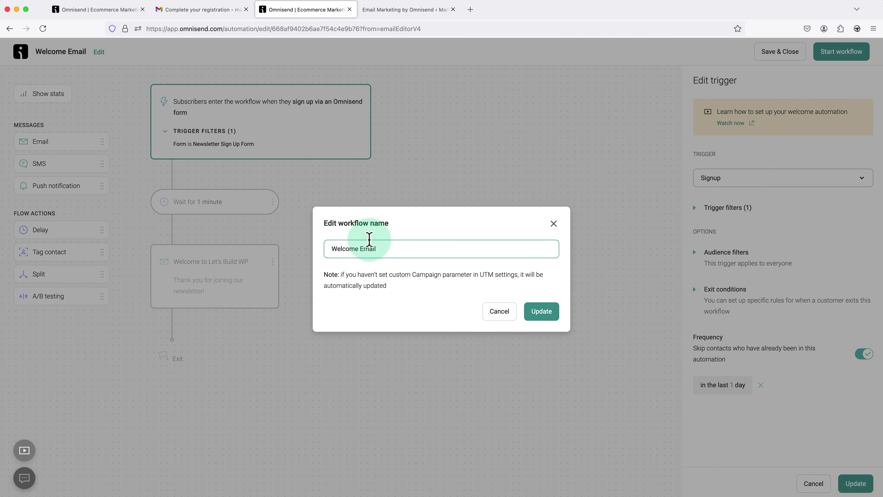
drag(386, 249, 335, 249)
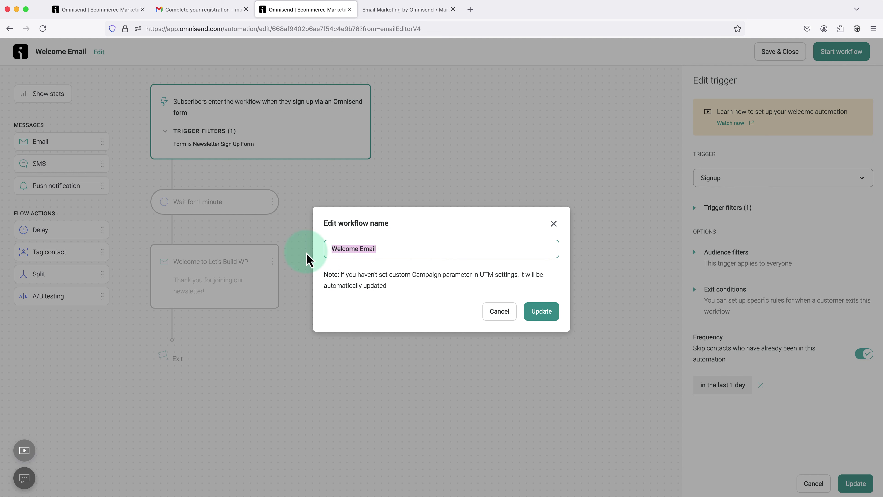
text(Newsletter Sign Up – Welcome Email)
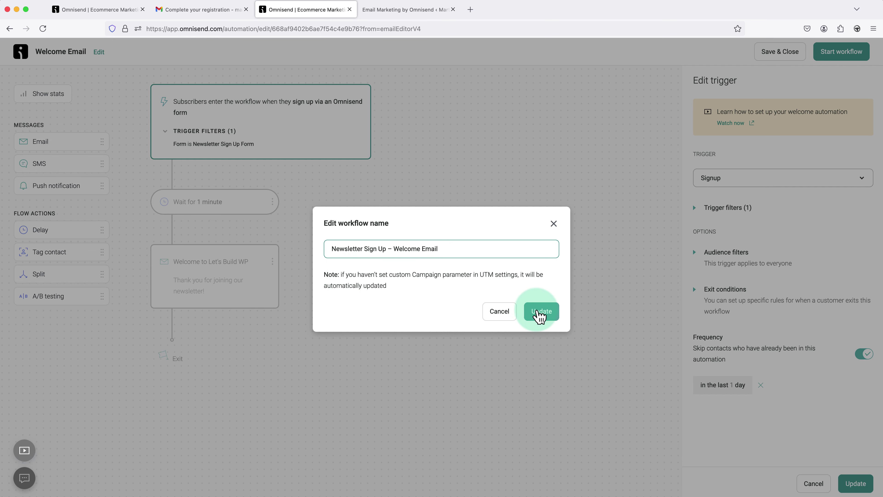
click(538, 314)
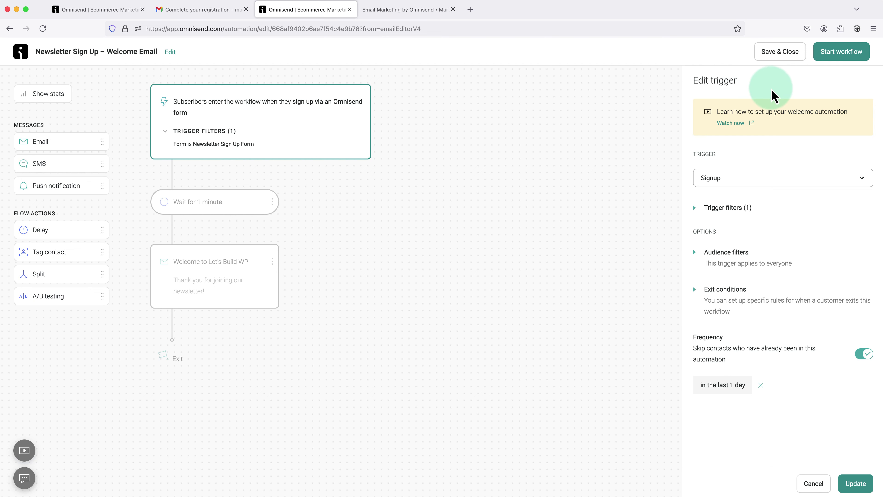
click(830, 56)
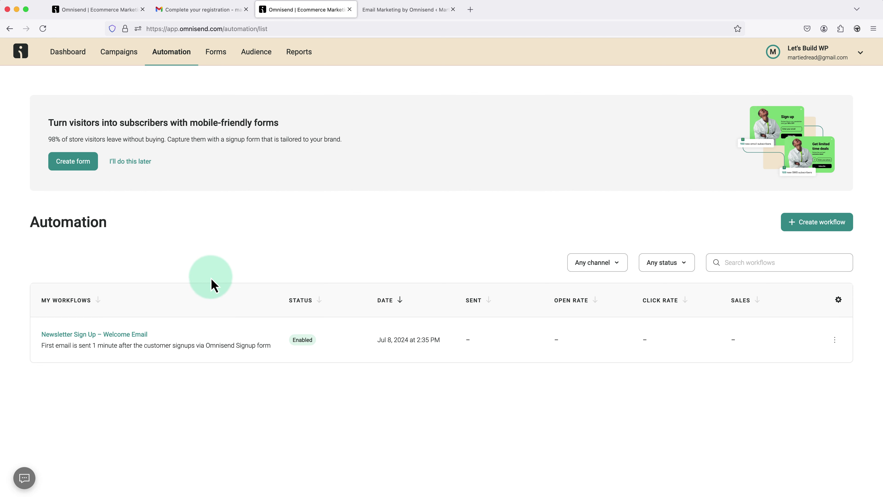
- Copy the Newsletter Sign Up Form's website embed code and enable the form
click(219, 65)
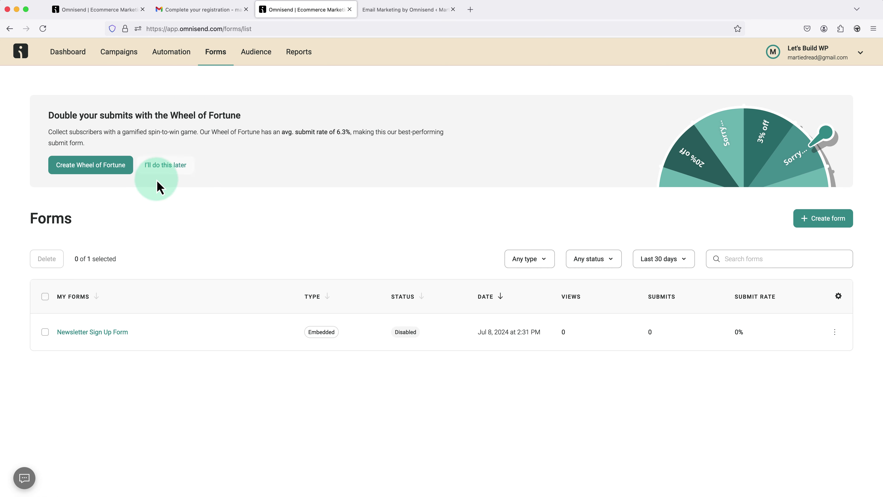
click(115, 332)
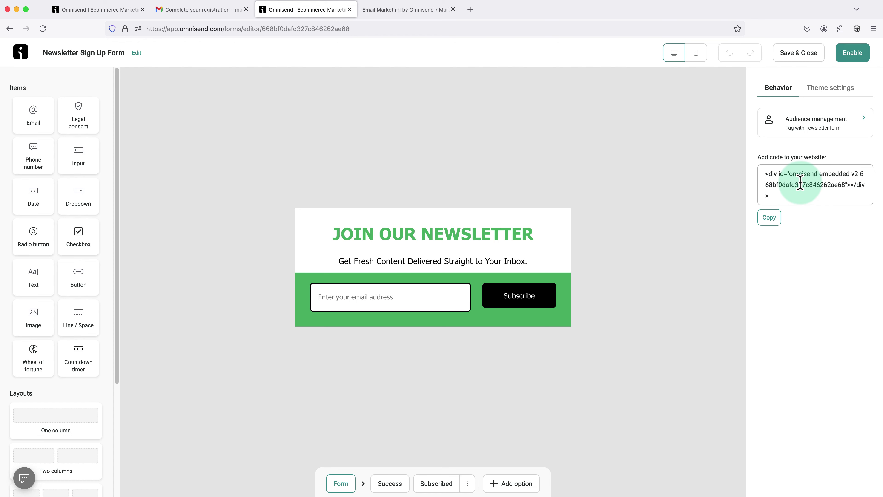
click(769, 218)
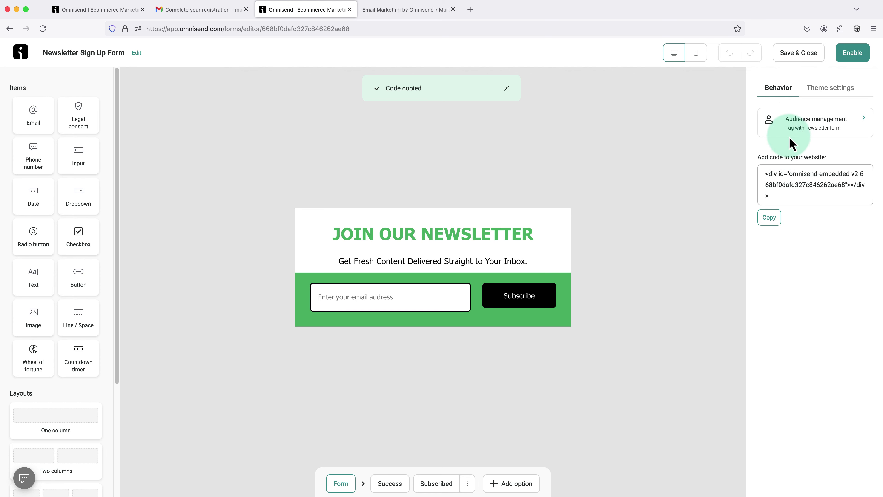
click(851, 56)
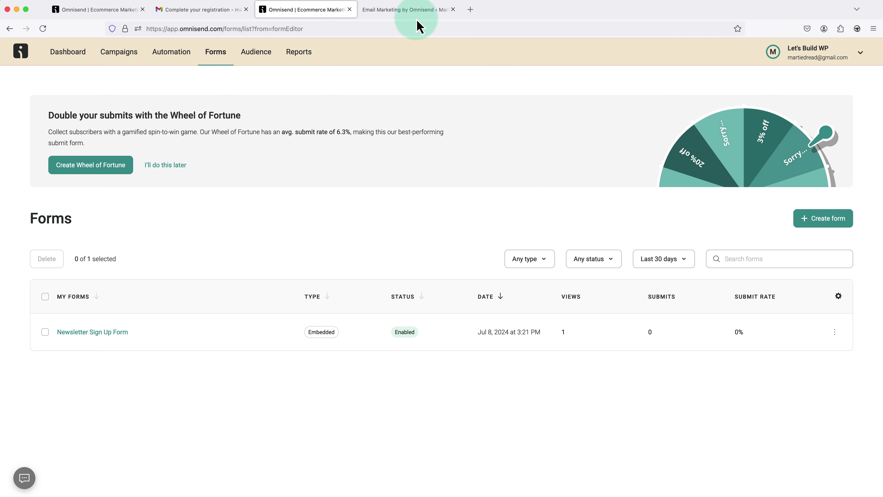
- Open the About Us page in the WordPress page editor
click(403, 17)
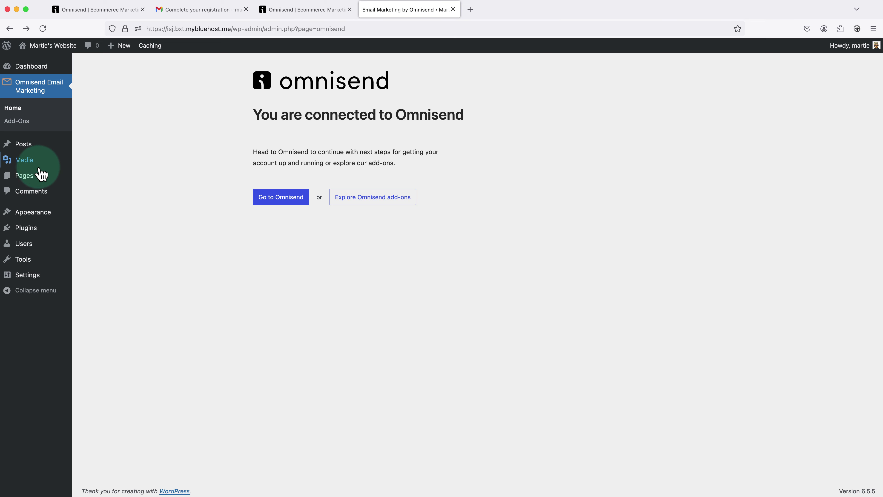
click(27, 176)
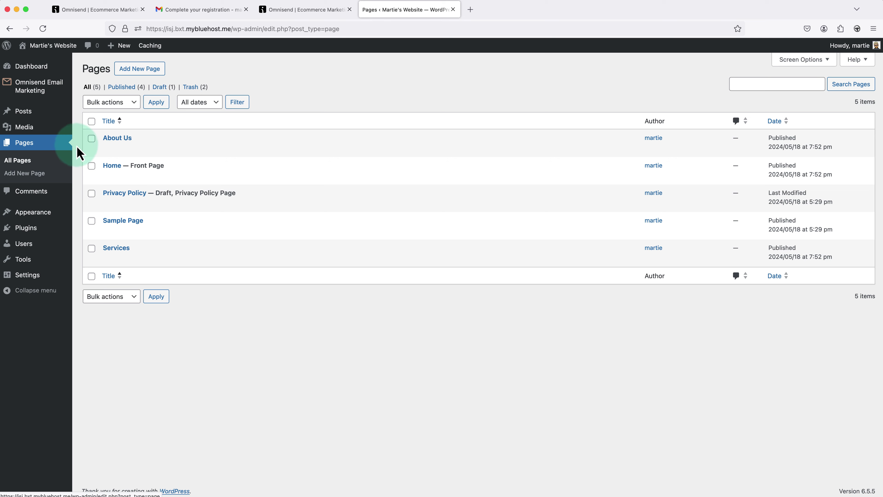
mouse_move(106, 146)
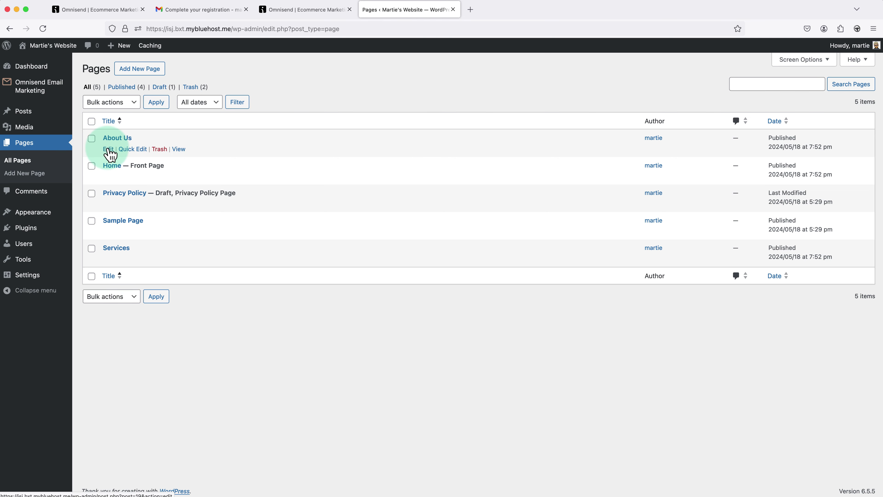
click(108, 149)
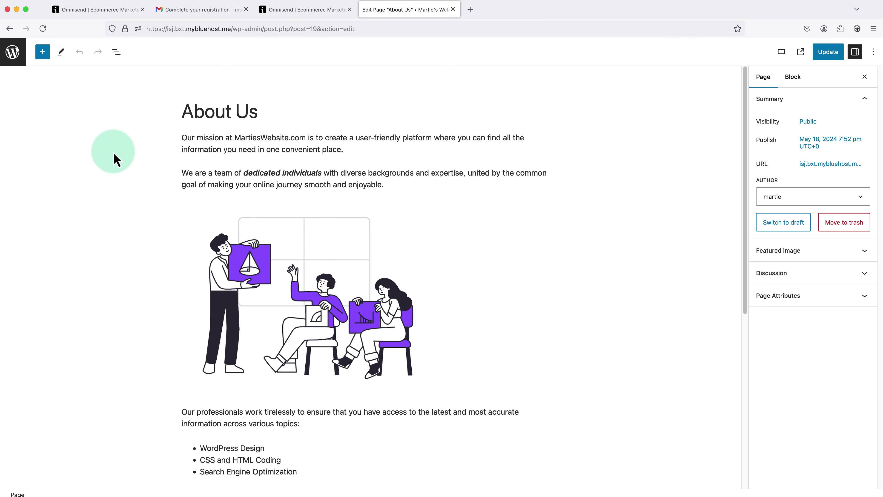
scroll(149, 160, down, 10)
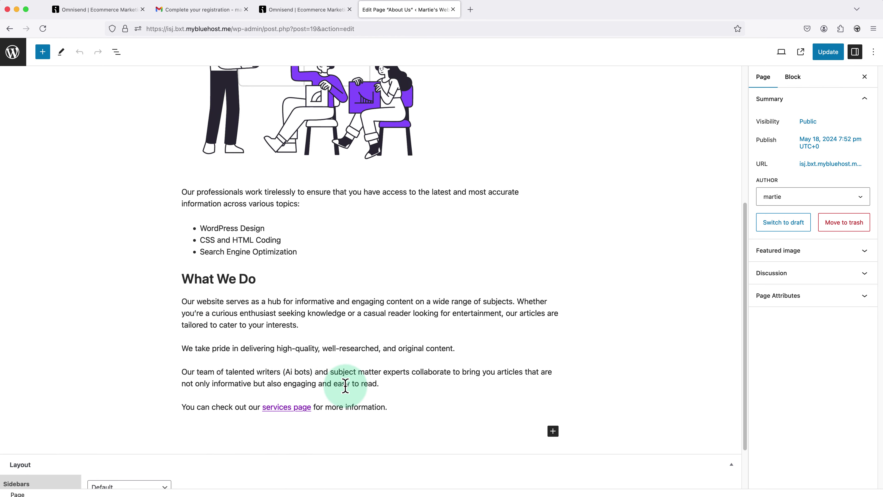
- Add an empty Custom HTML block below the page's last paragraph
click(394, 406)
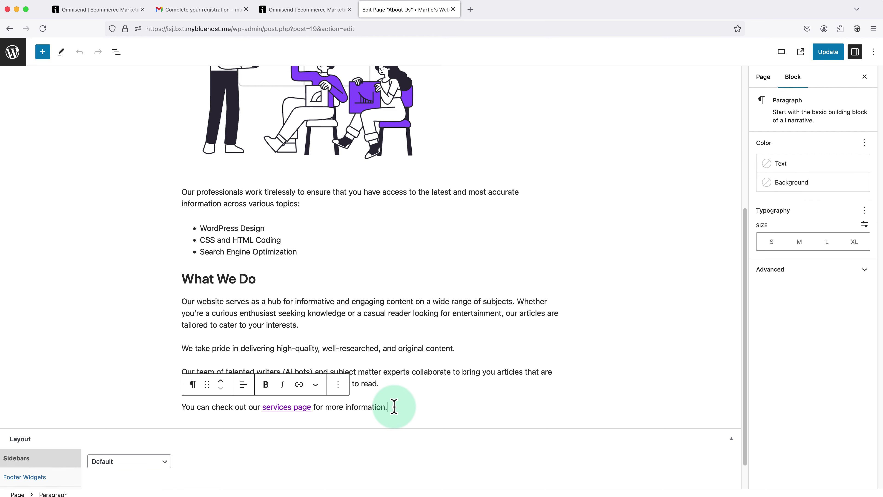
key(Return)
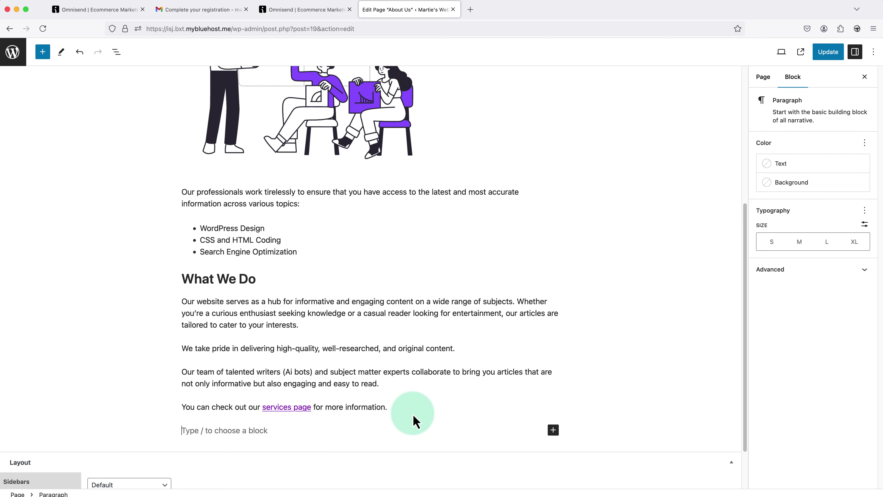
click(553, 430)
text(html)
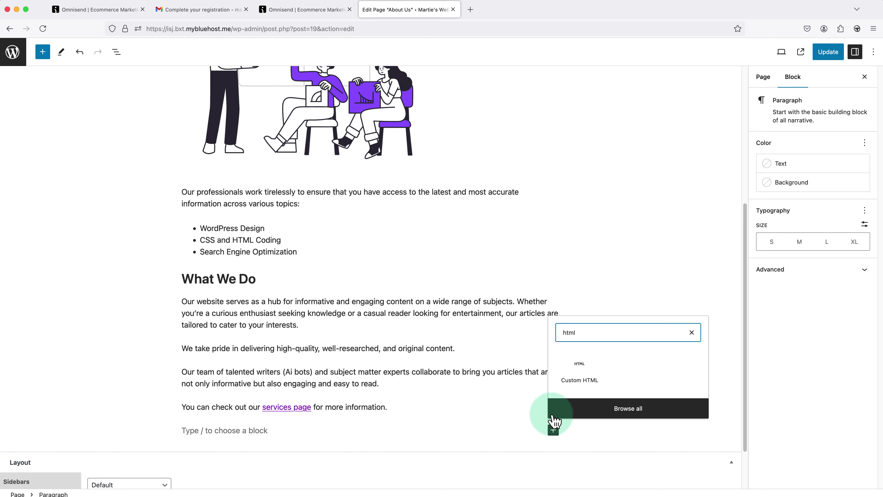
click(578, 380)
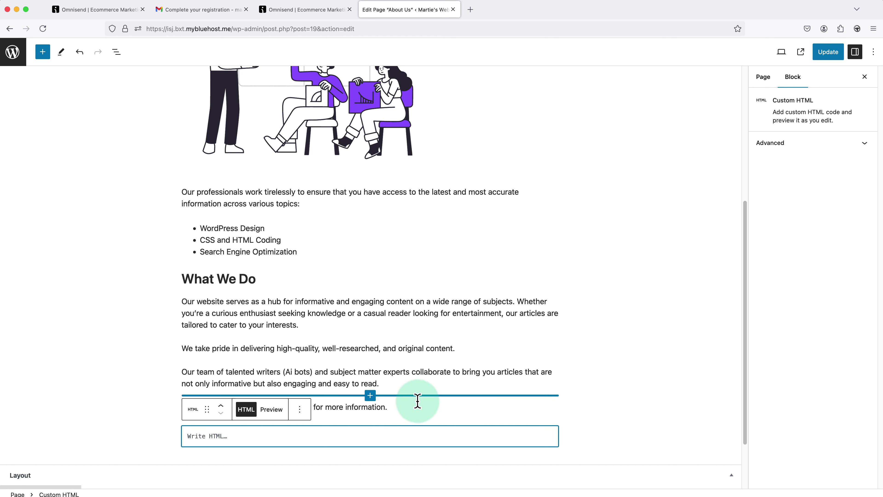
- Paste the Omnisend form embed code into the HTML block, update the page, and view it live
click(339, 427)
right_click(312, 442)
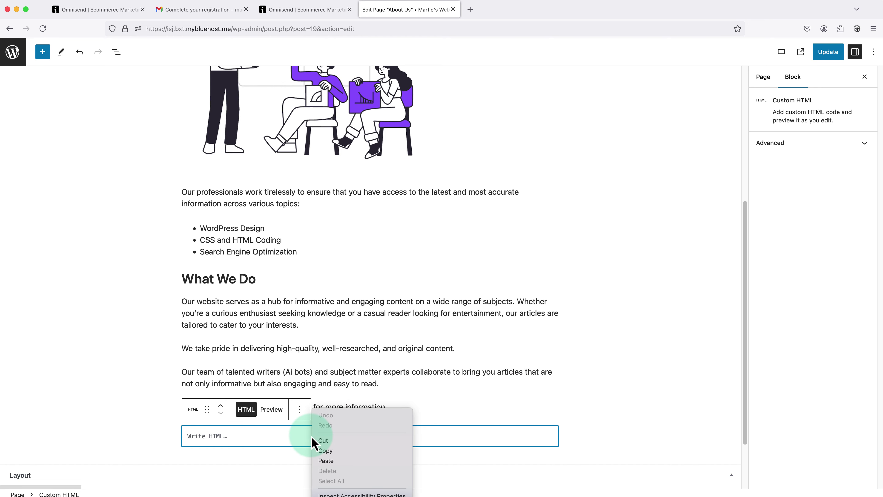
click(325, 460)
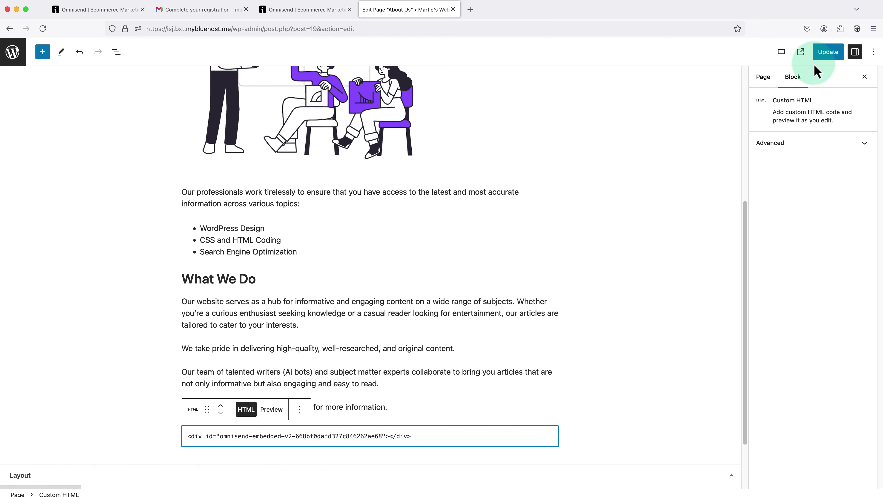
click(831, 58)
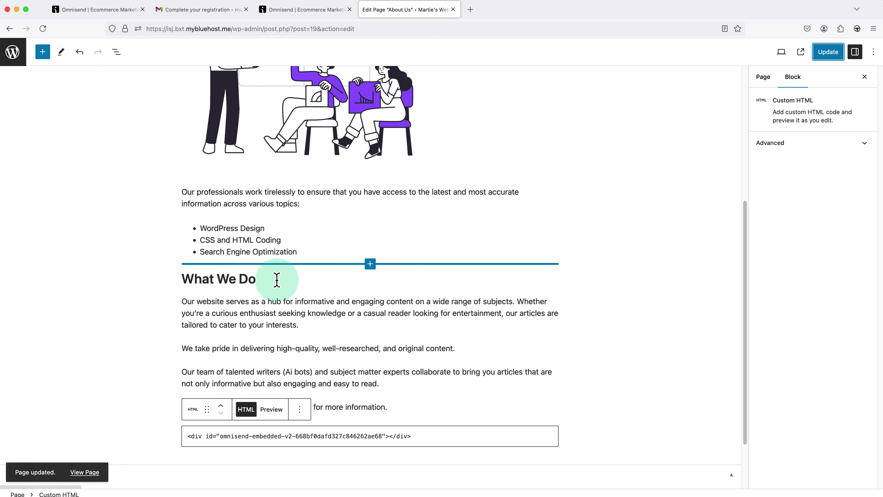
click(91, 472)
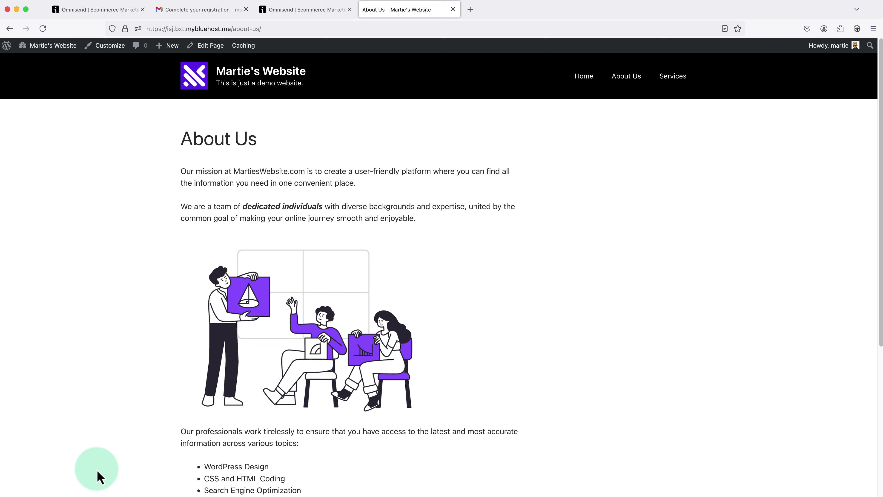
- Sign up a test email address in the About Us newsletter form to get the WELCOME ABOARD! confirmation
scroll(148, 373, down, 8)
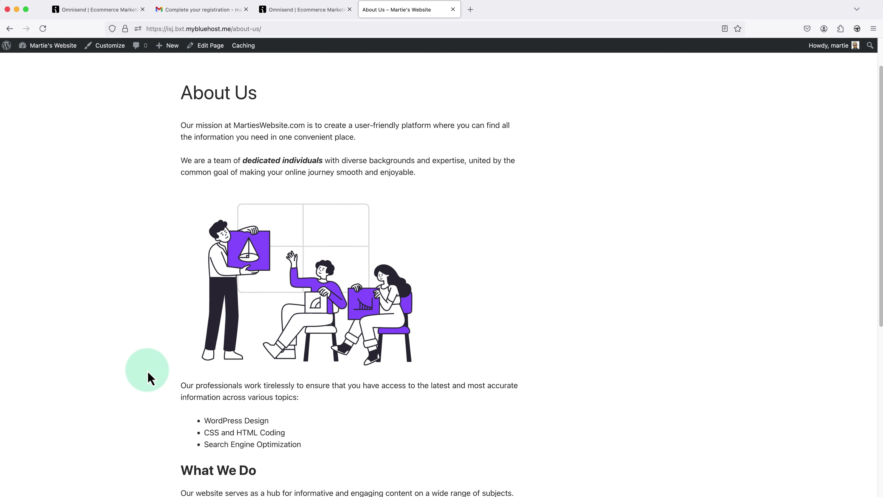
scroll(148, 373, down, 2)
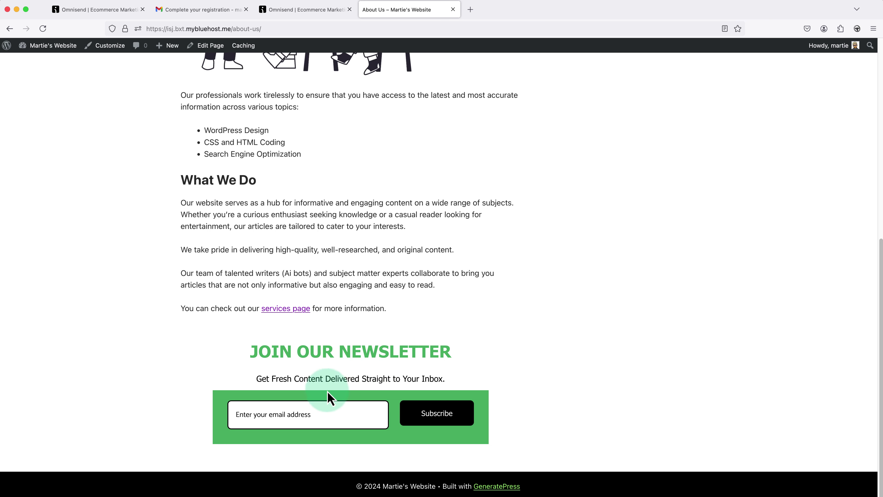
click(323, 411)
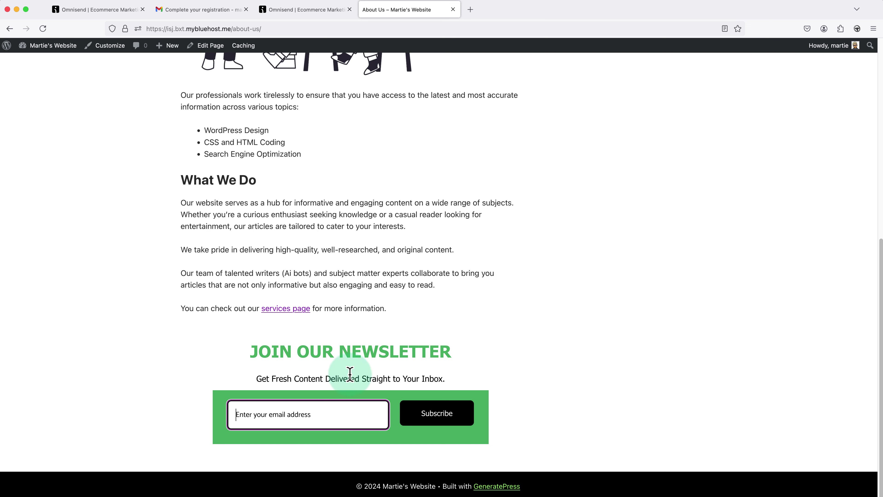
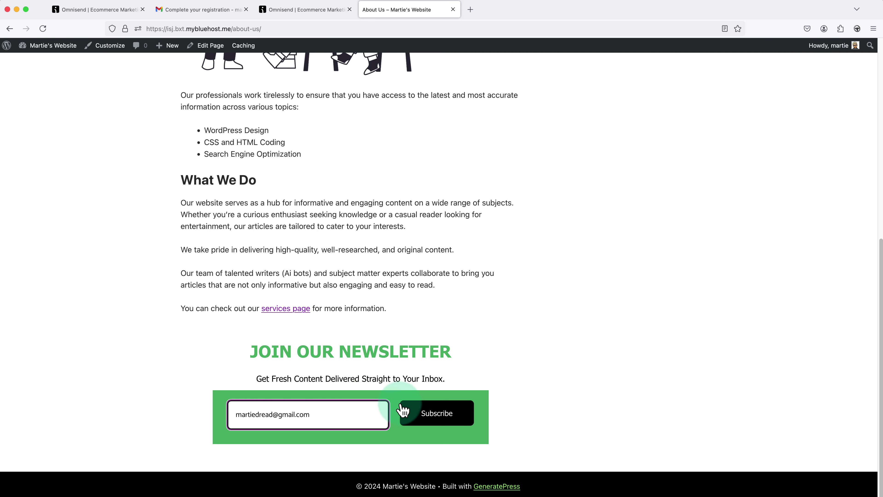
click(435, 420)
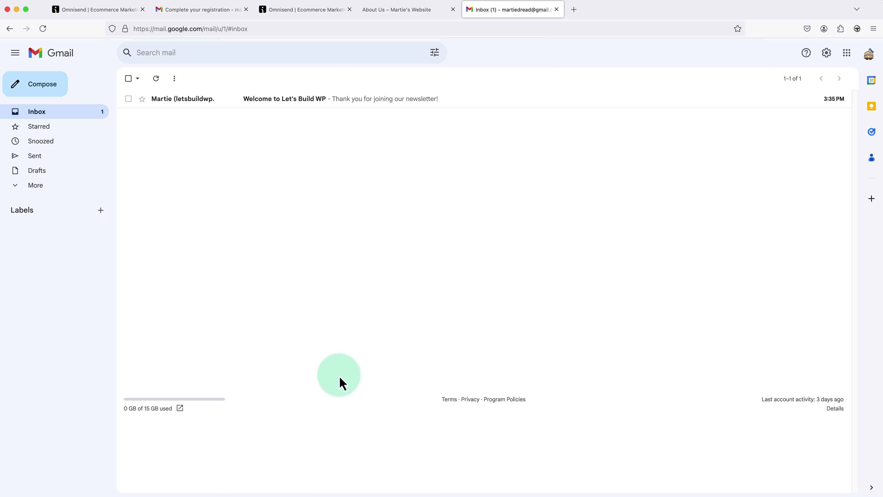
- Open the 'Welcome to Let's Build WP' message in the Gmail inbox
click(284, 106)
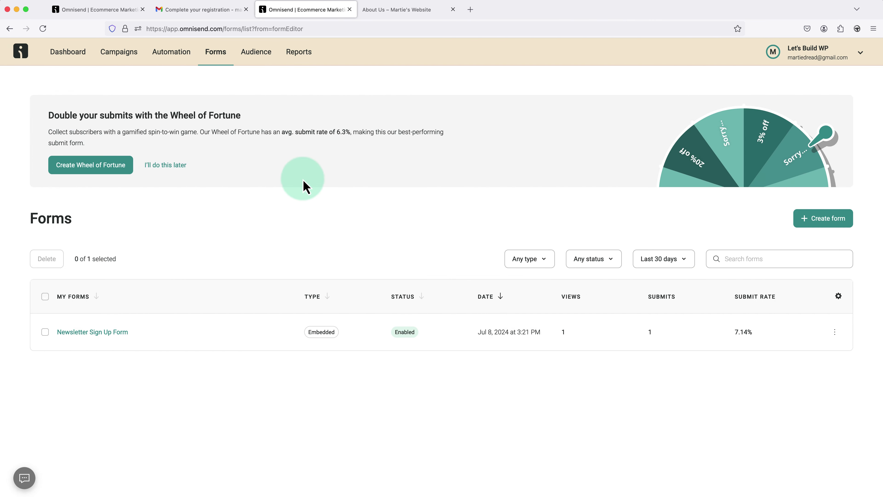
- Check the 'No name' contact's activity under Audience for the sent welcome email, then return to Dashboard
click(258, 55)
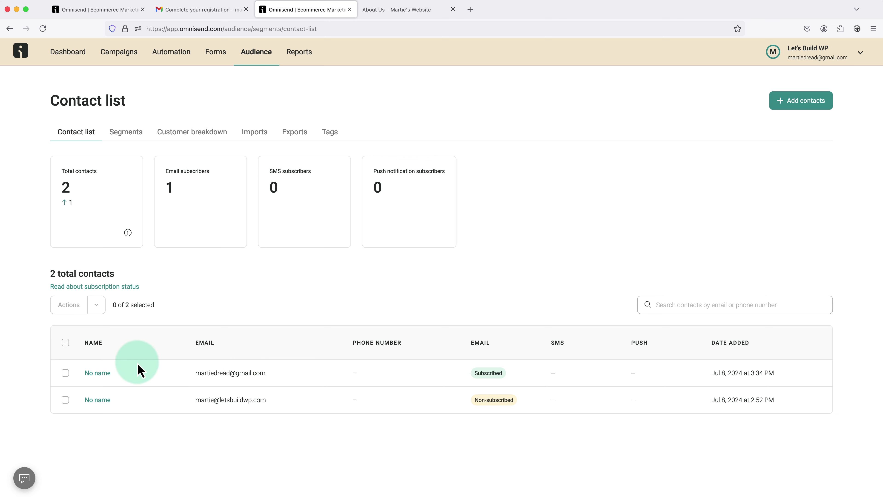
click(100, 373)
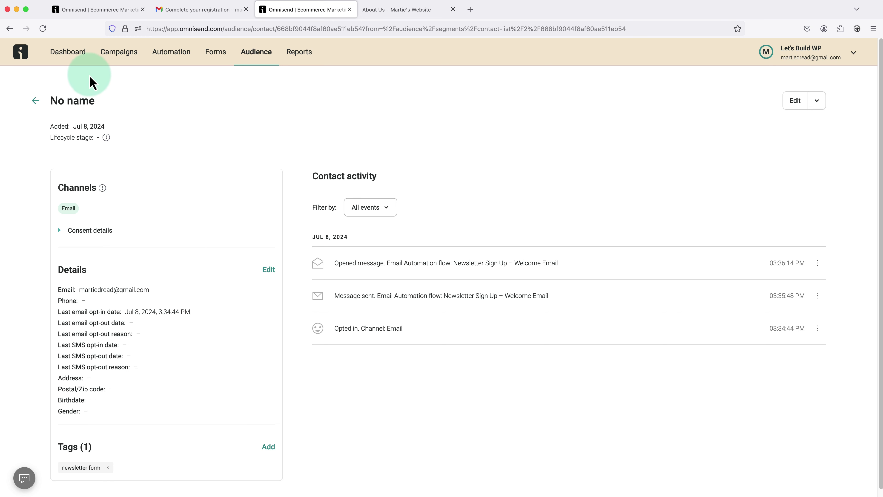
click(83, 64)
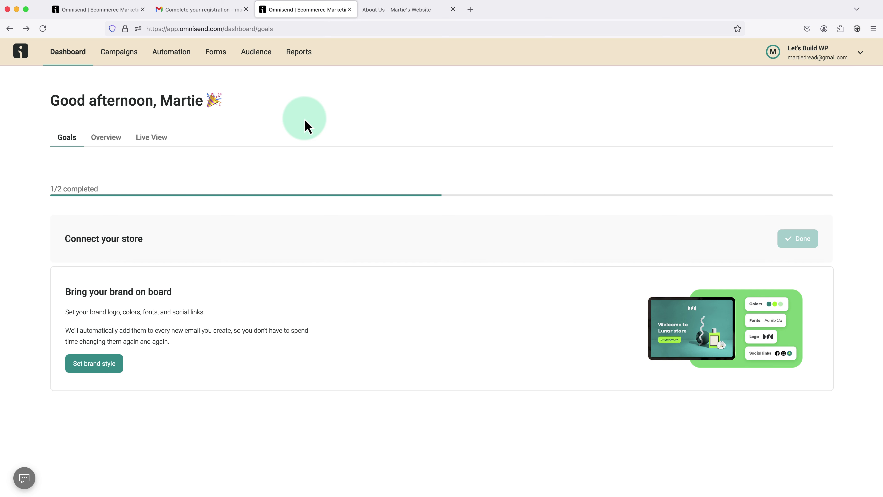
- Start a new form from Forms and filter the template library to Popup, down to Summer sale
click(224, 59)
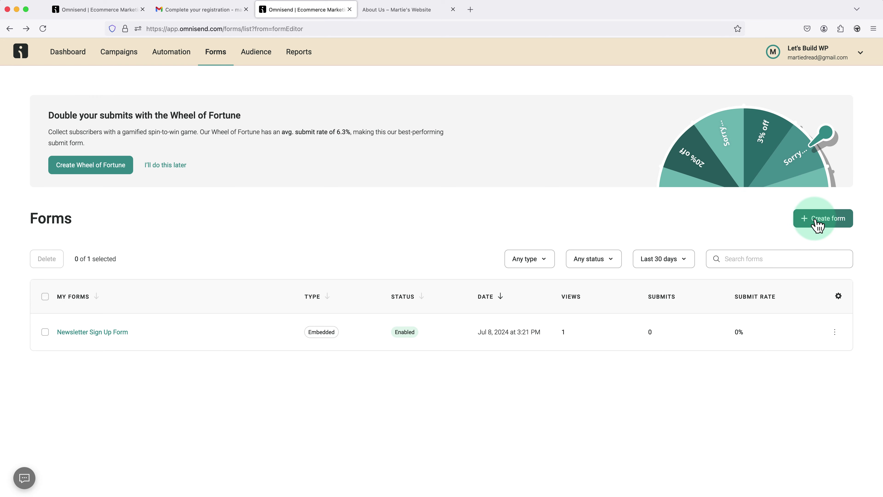
click(821, 222)
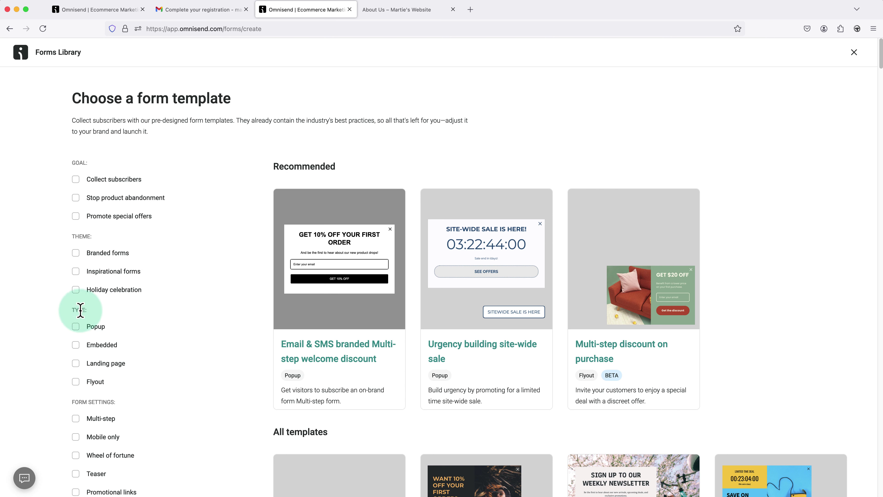
click(76, 327)
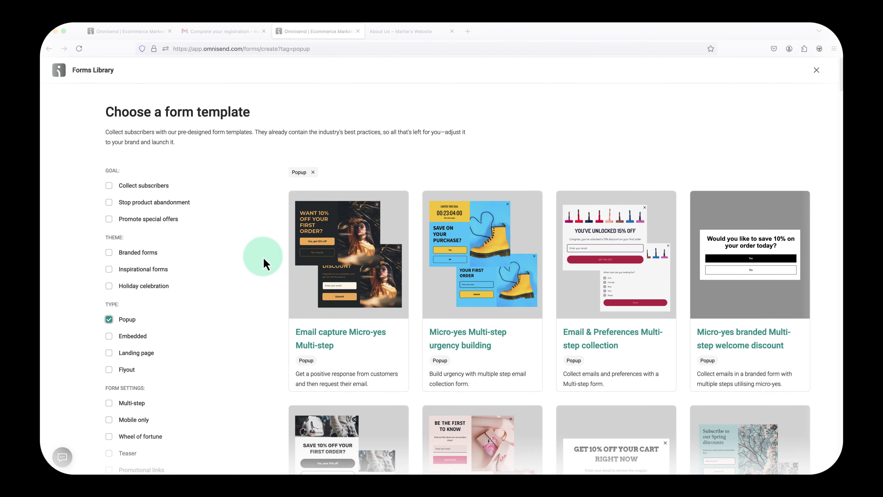
scroll(247, 266, down, 10)
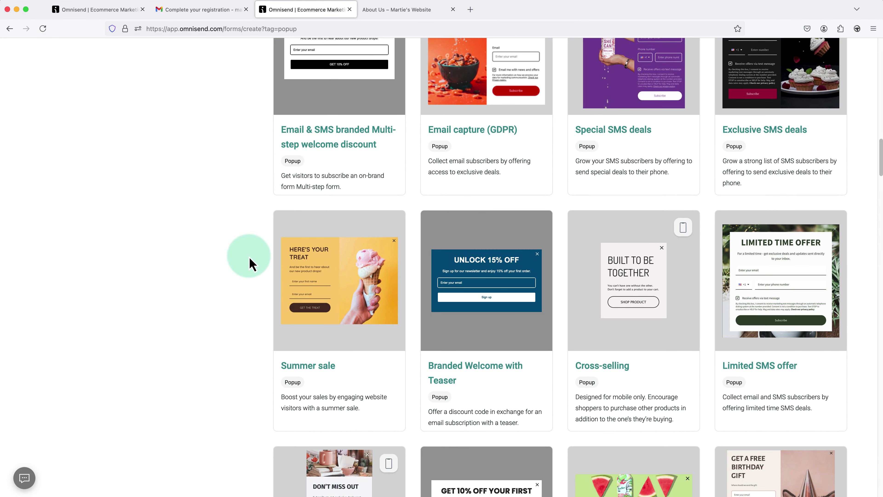
mouse_move(281, 280)
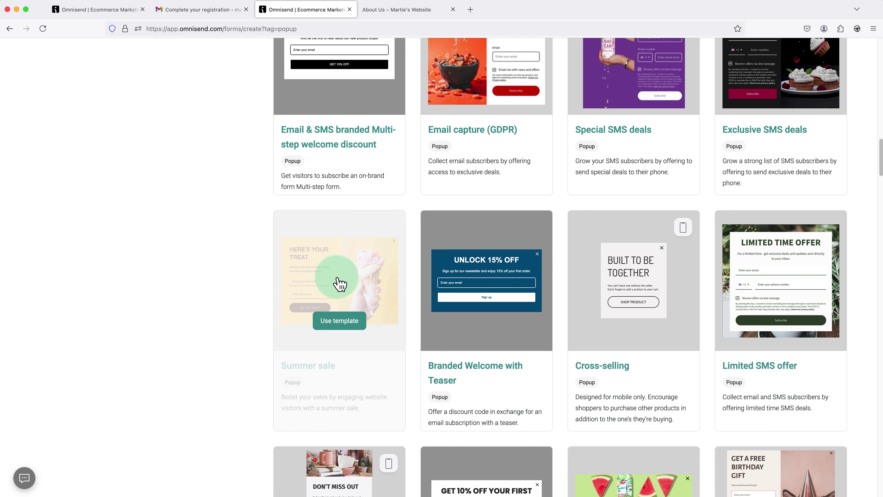
- Create a form from the Summer sale template and preview its Success and Subscribed views
click(337, 324)
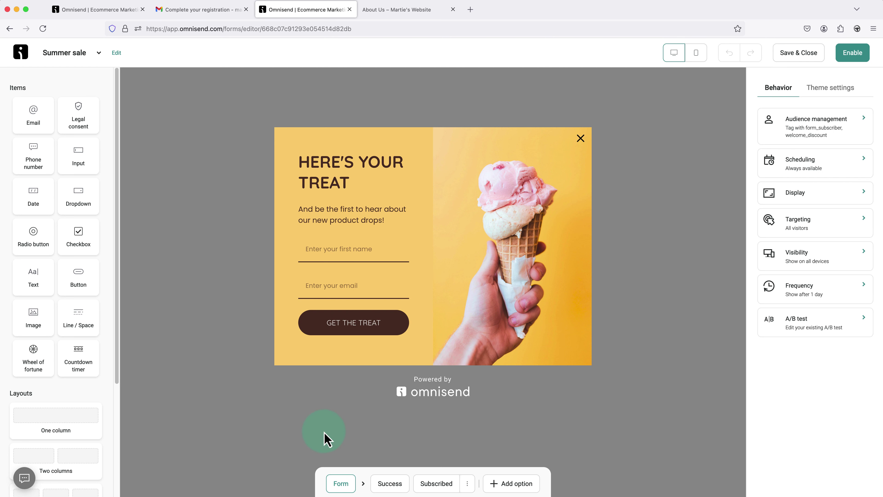
click(388, 485)
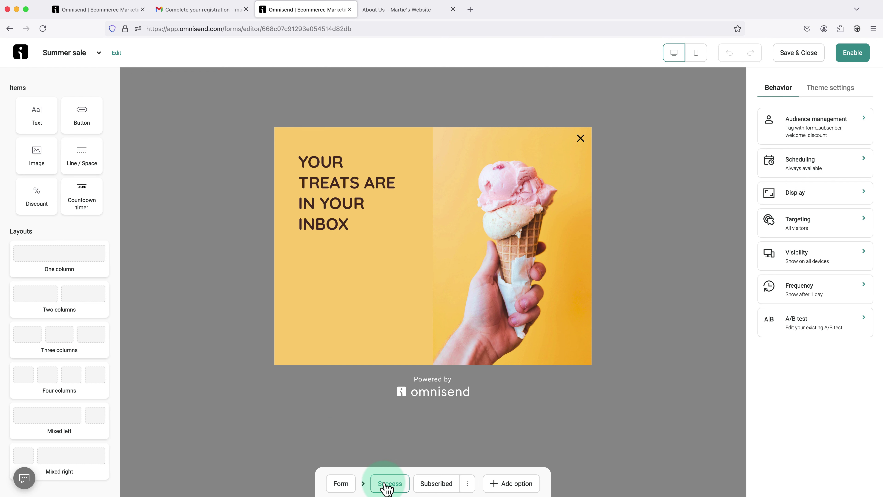
click(431, 486)
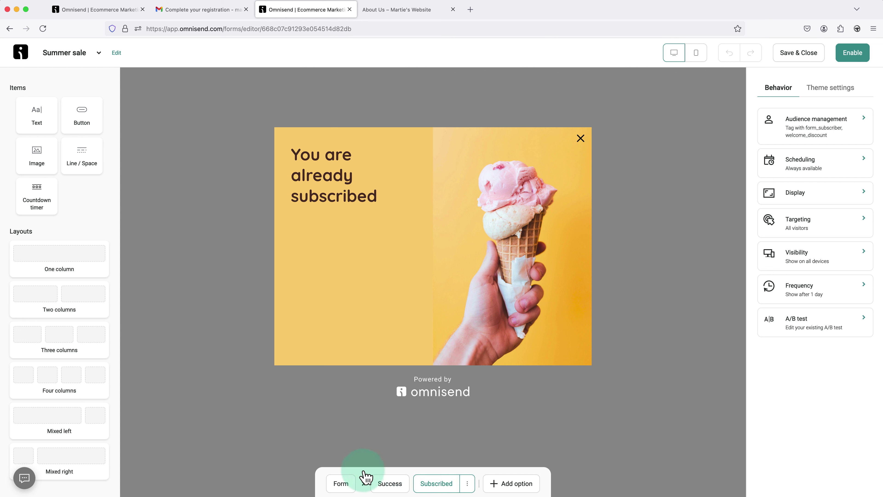
click(349, 486)
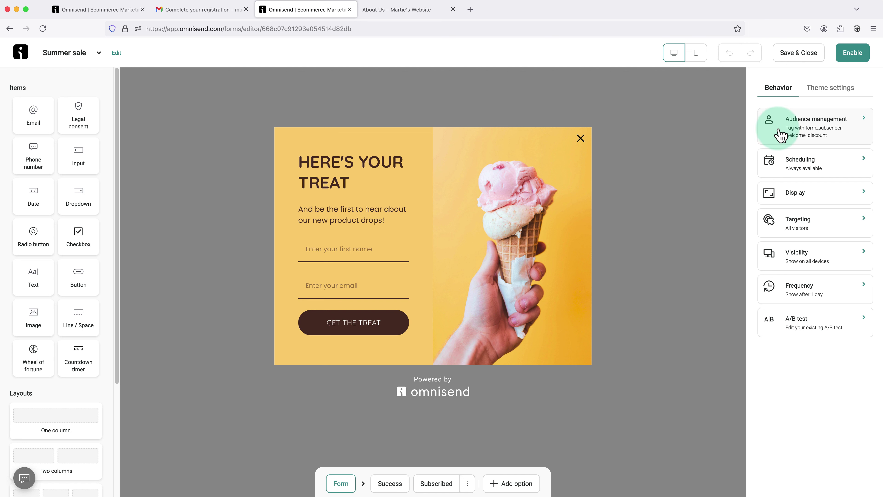
- Replace the form_subscriber and welcome_discount tags with a newly created 'popup form' tag
click(797, 132)
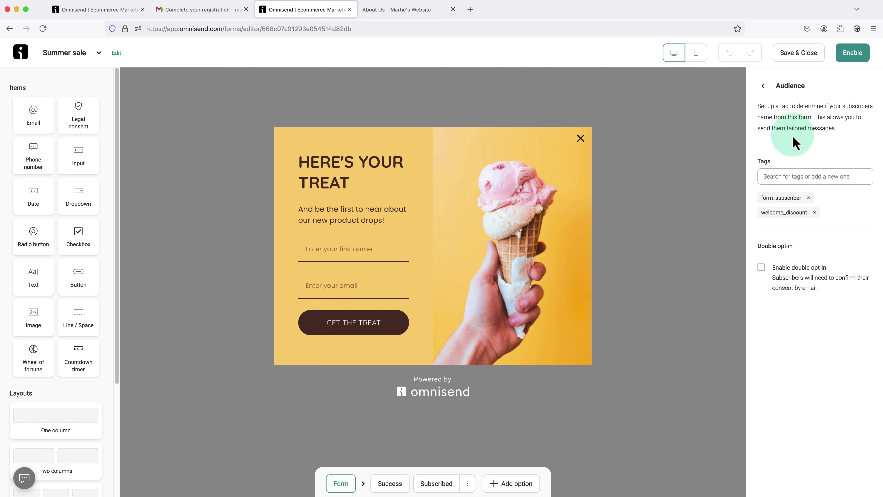
click(808, 198)
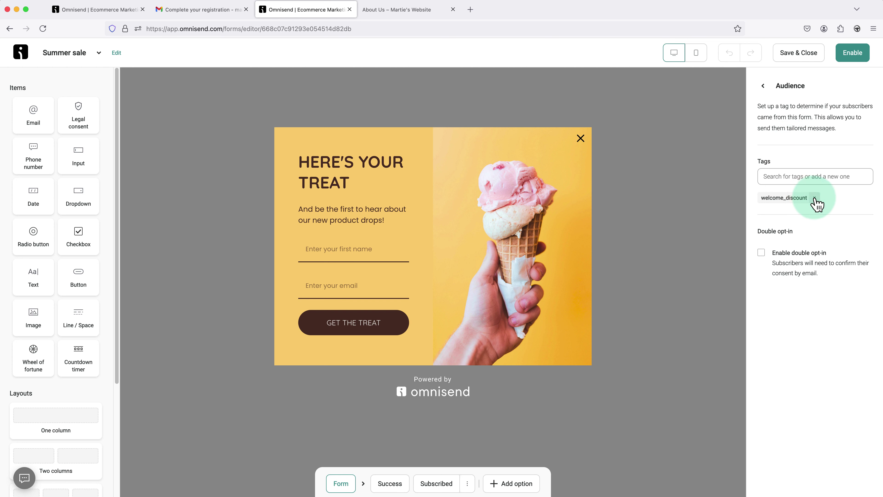
click(814, 198)
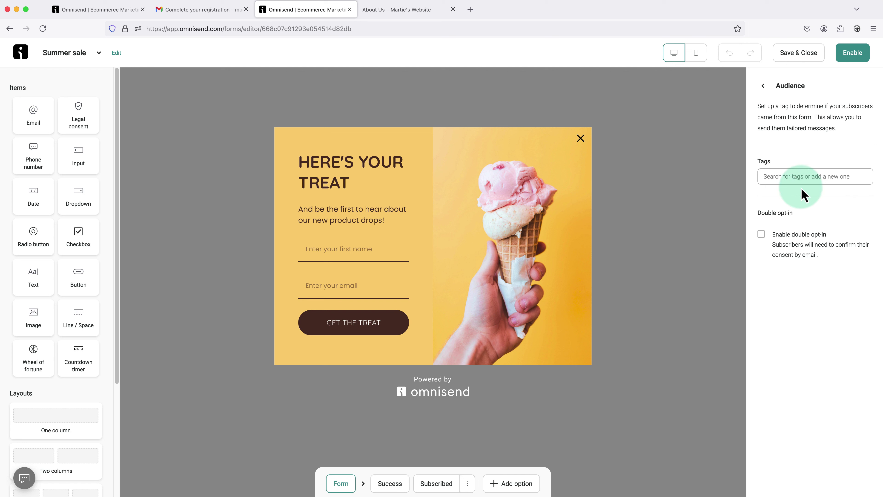
click(801, 178)
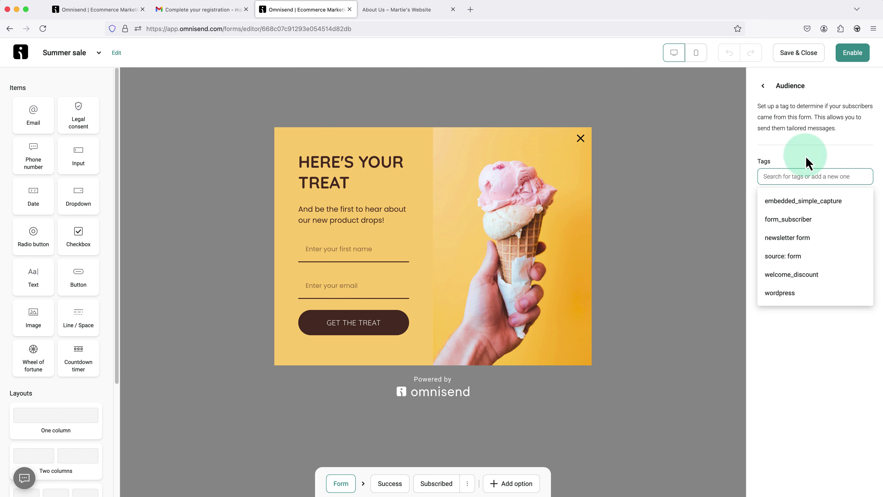
text(popup)
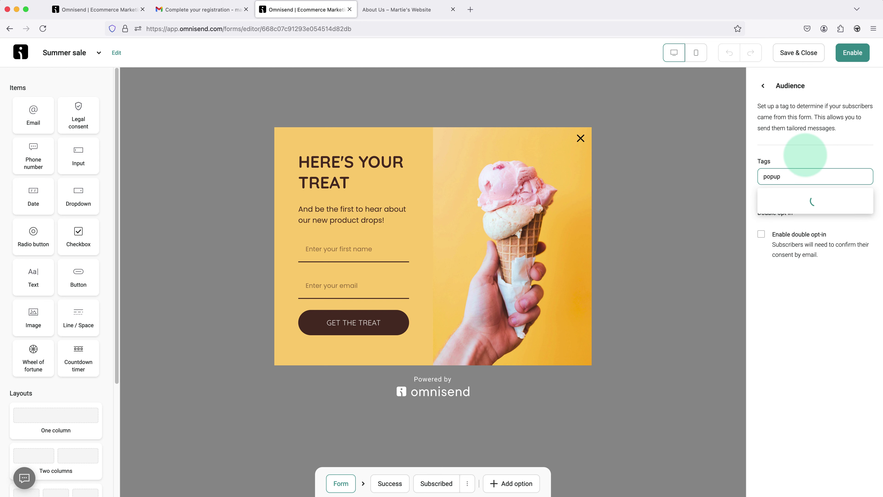
text( form)
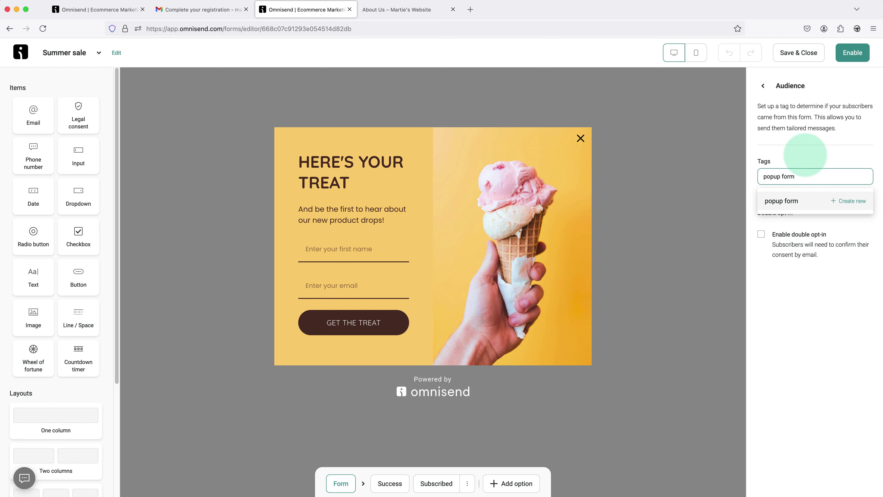
click(841, 202)
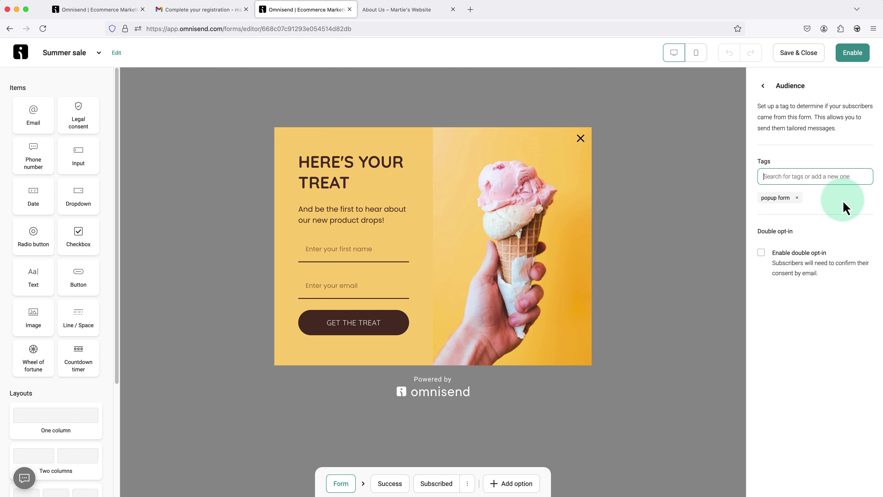
click(845, 209)
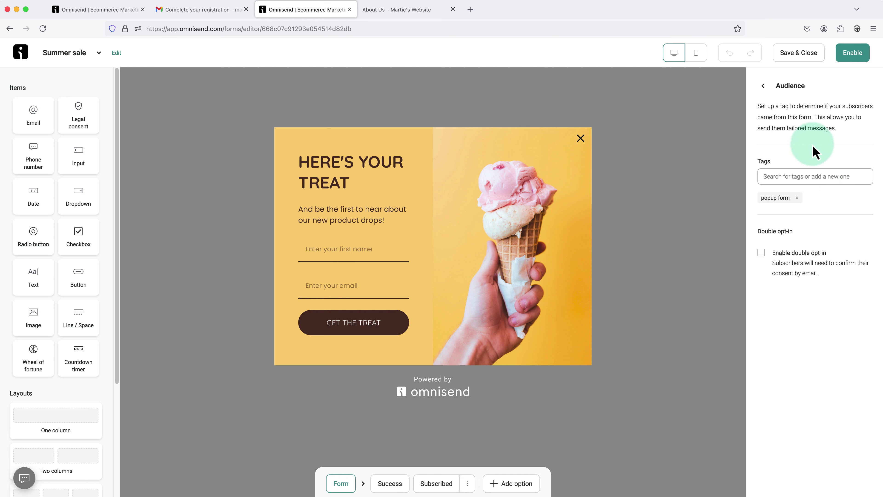
click(763, 87)
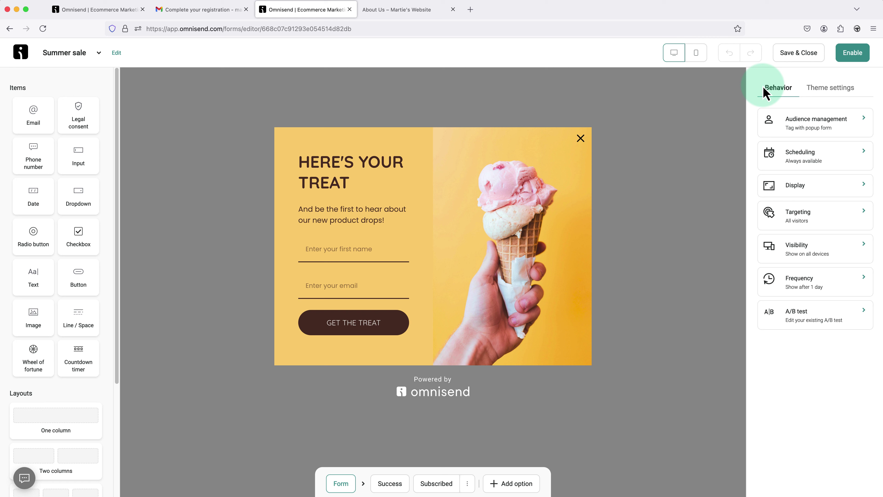
- After checking Scheduling, enable the Display rule showing the popup after 30 seconds on page
click(767, 154)
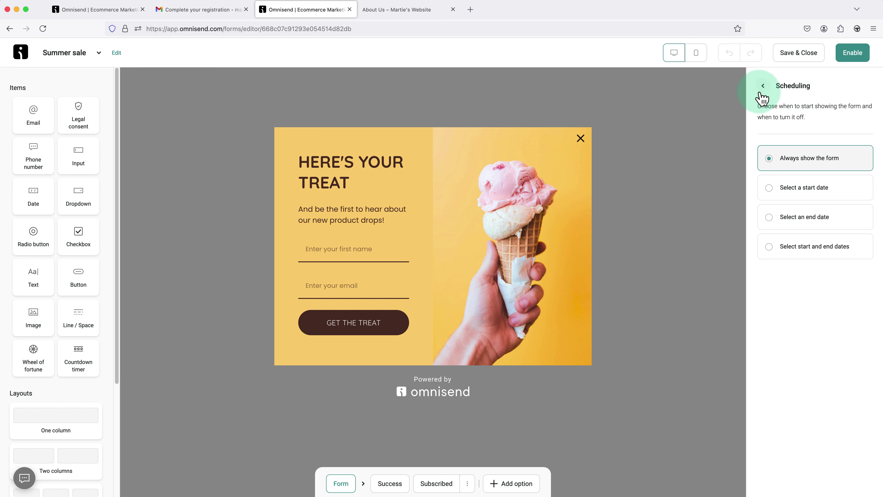
click(763, 87)
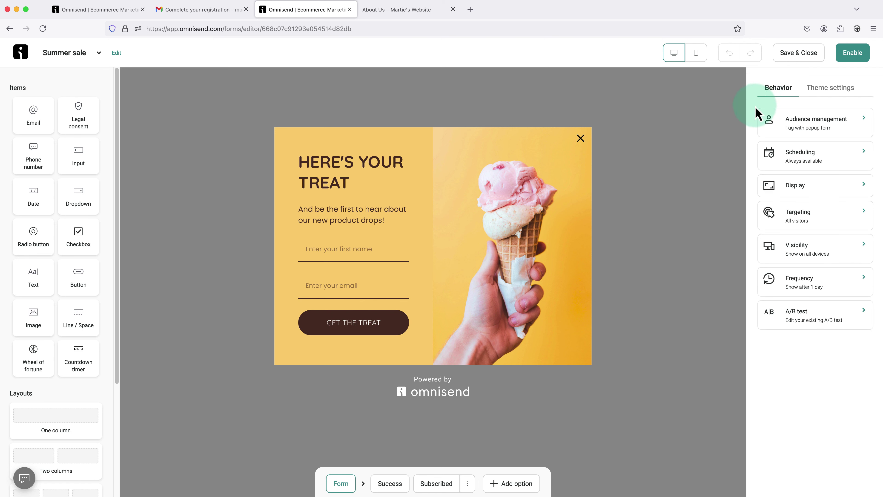
click(771, 187)
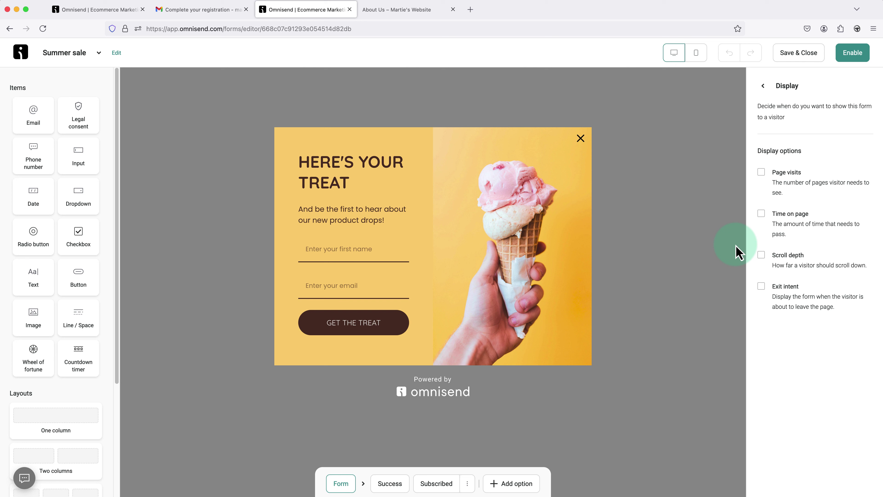
click(761, 214)
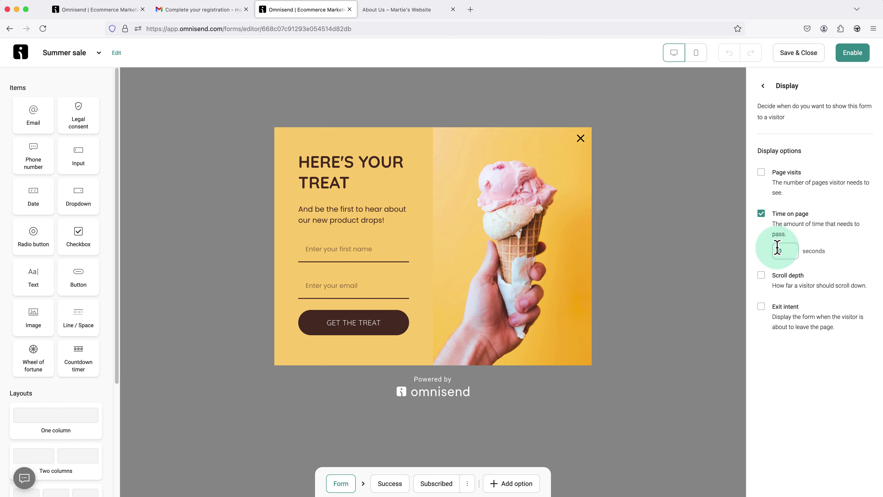
drag(777, 248, 752, 245)
text(3)
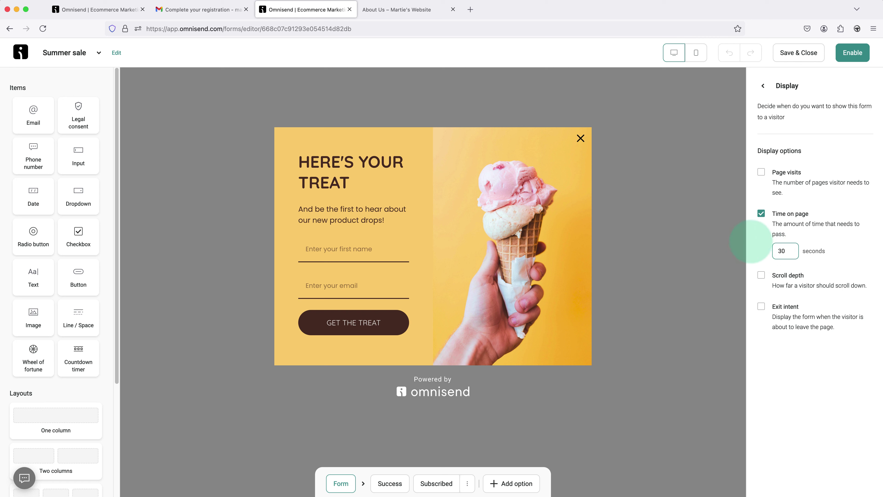
text(0)
click(752, 244)
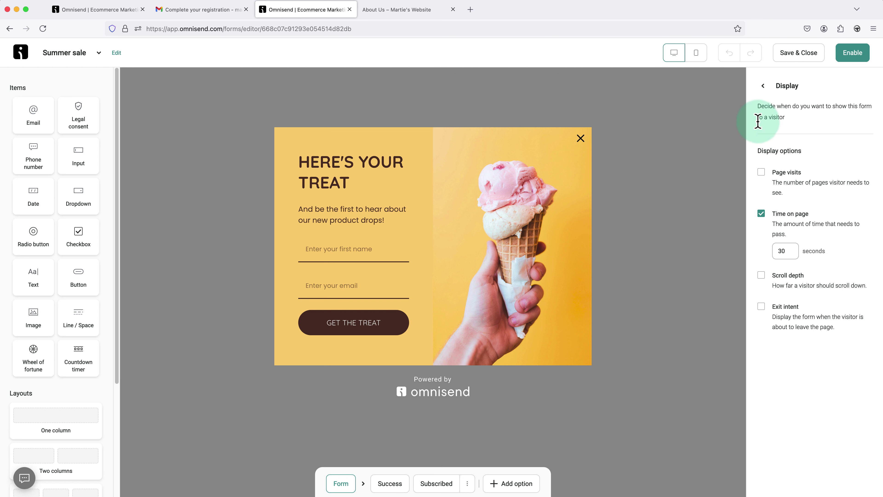
click(763, 90)
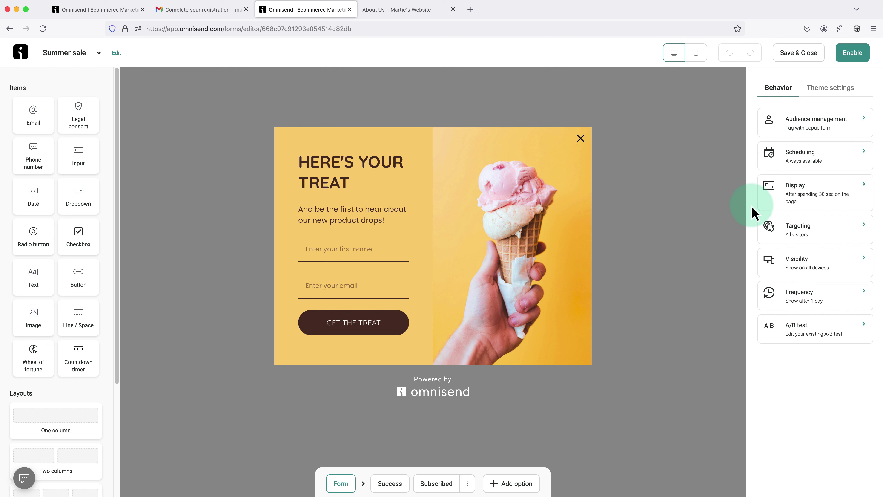
click(777, 235)
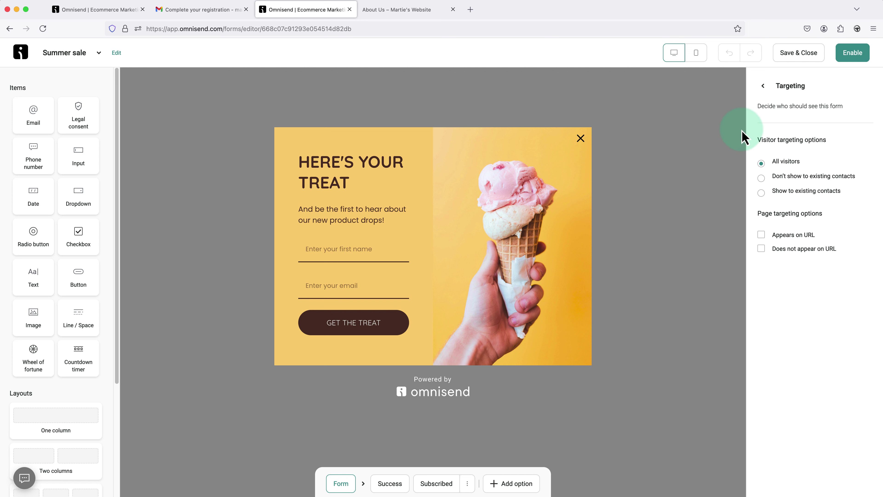
click(763, 86)
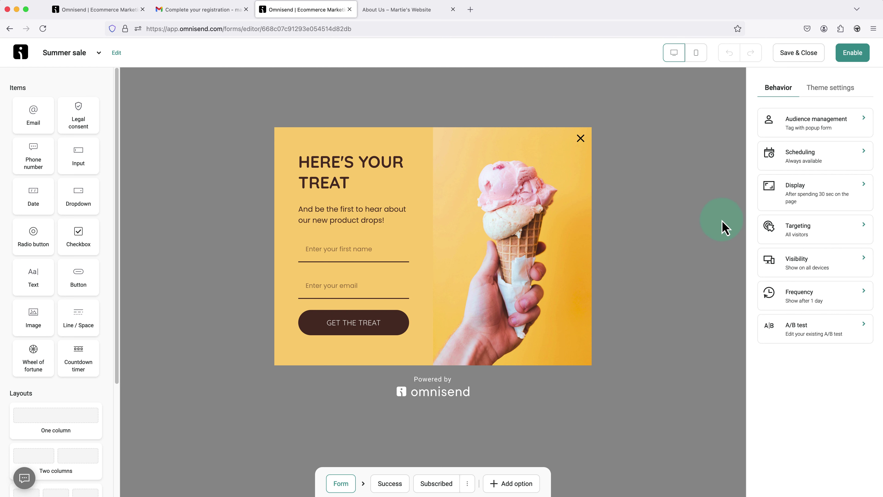
click(797, 274)
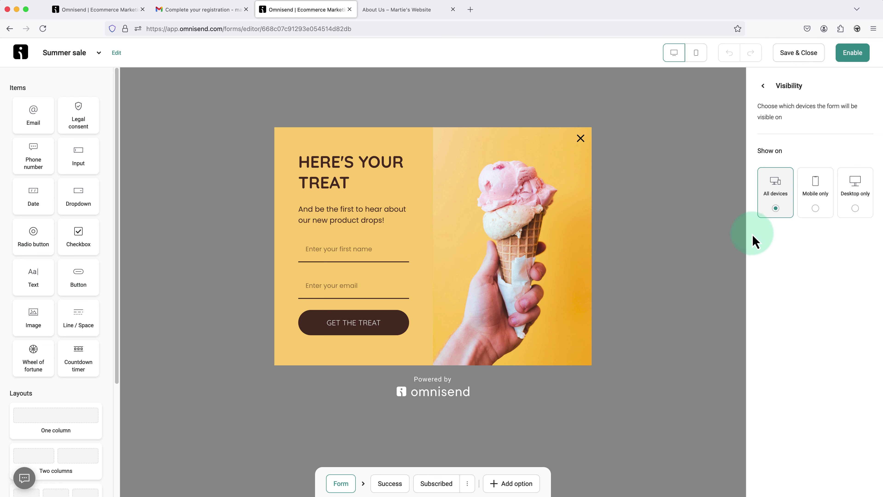
click(763, 89)
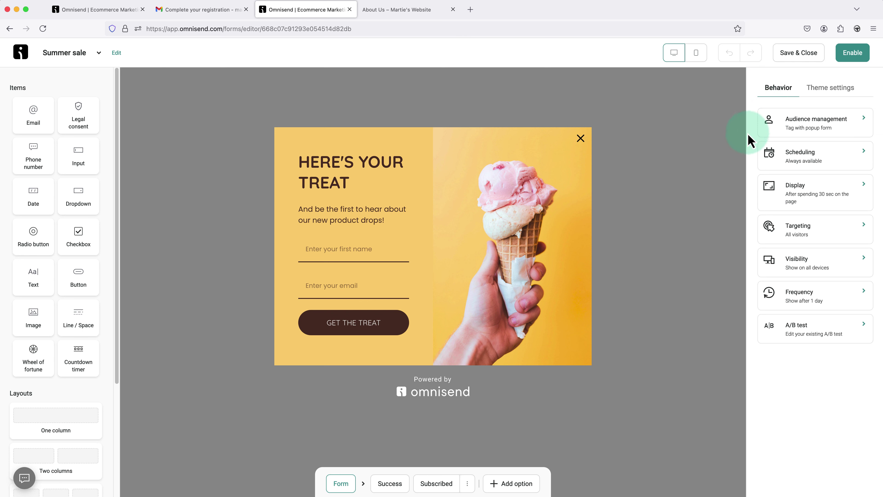
click(792, 302)
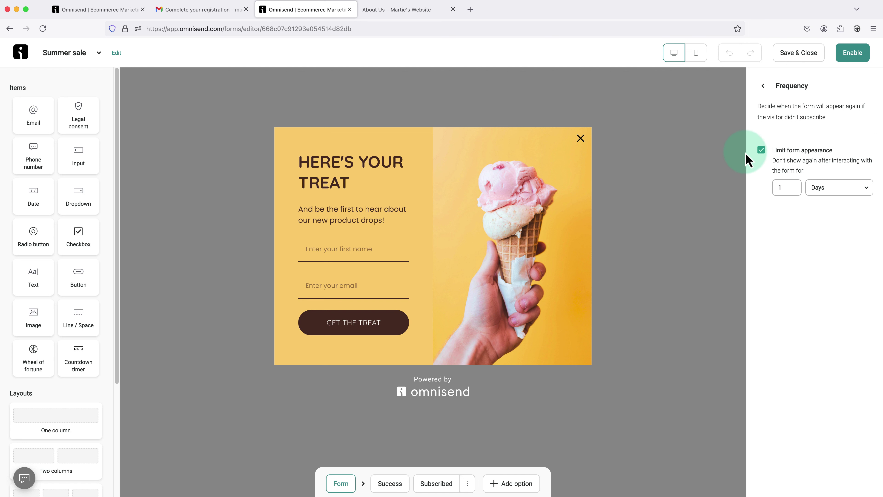
click(762, 87)
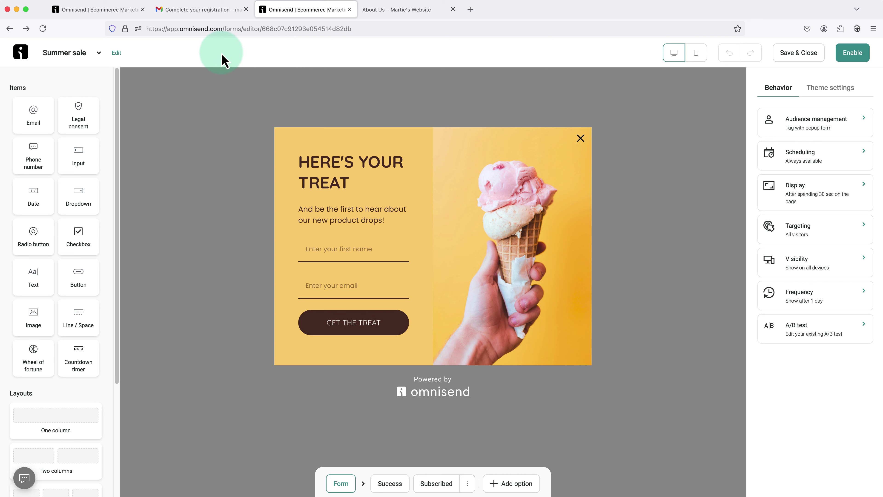
- Change the form name from Summer sale to 'Popup Form' and save it
click(118, 54)
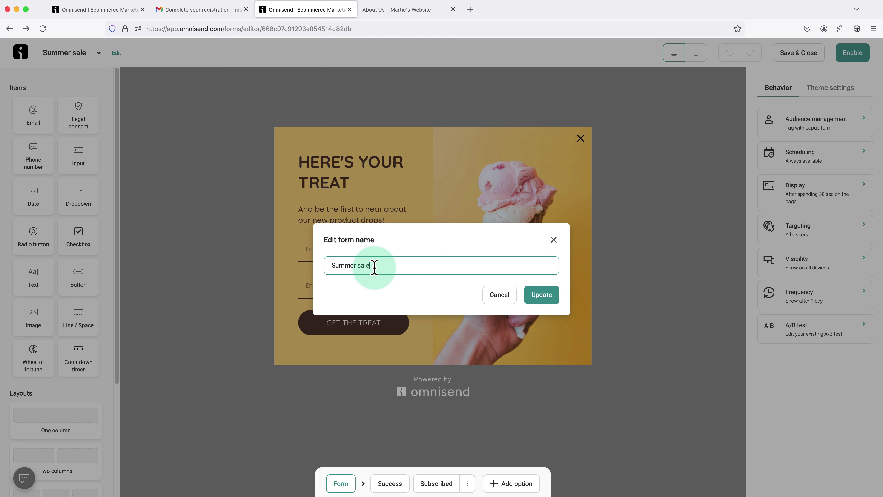
drag(371, 266, 330, 265)
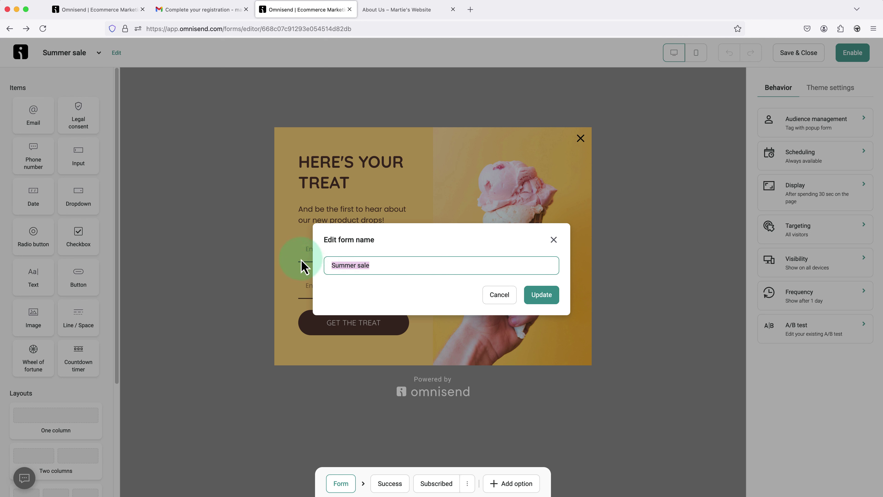
text(Popup Fo)
text(m)
key(super+z)
text(Pop)
key(BackSpace)
key(BackSpace)
key(BackSpace)
key(super+z)
text(Popup Form)
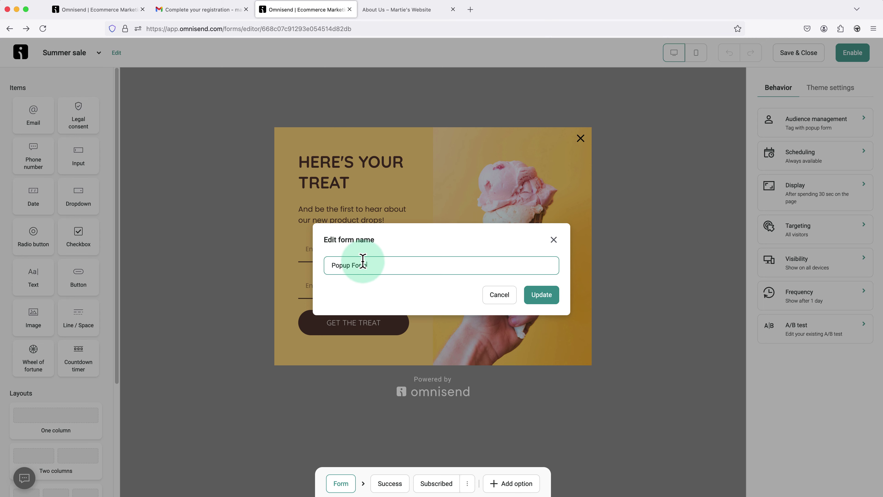
click(539, 297)
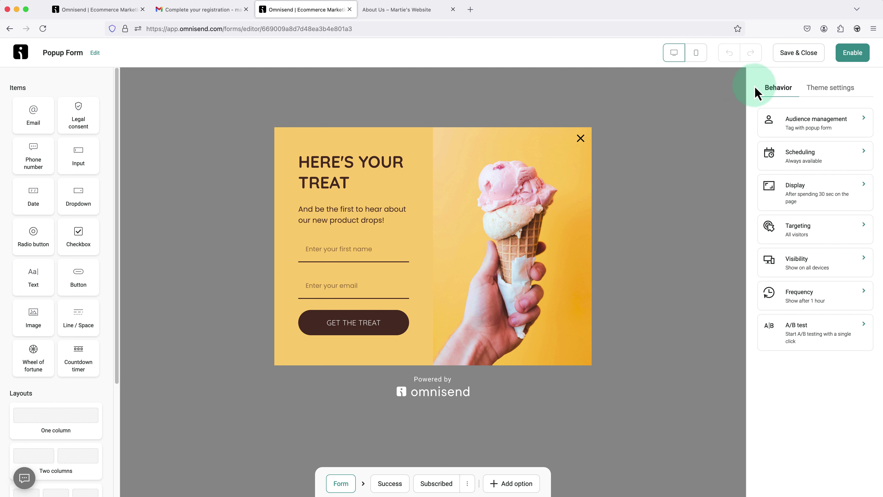
- Enable the Popup Form from the editor, returning to the Forms list
click(848, 60)
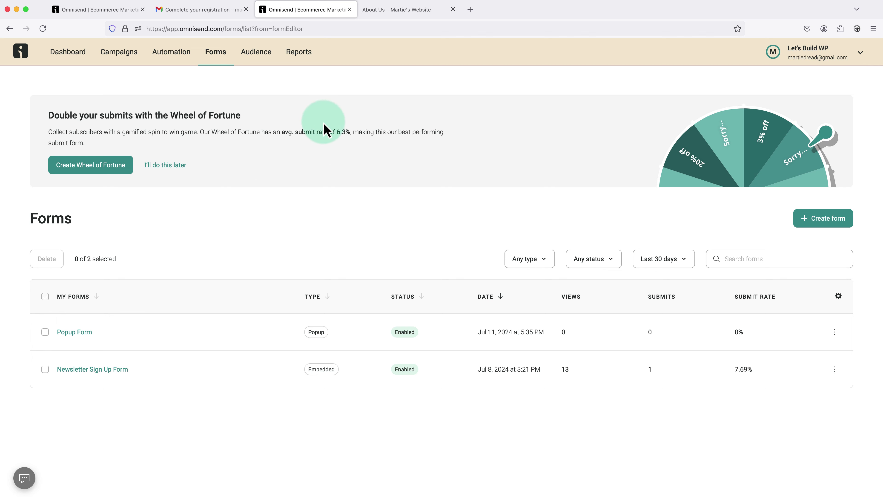
- See the 'HERE'S YOUR TREAT' popup on the WordPress Services page, then return to Omnisend's Forms list
click(389, 17)
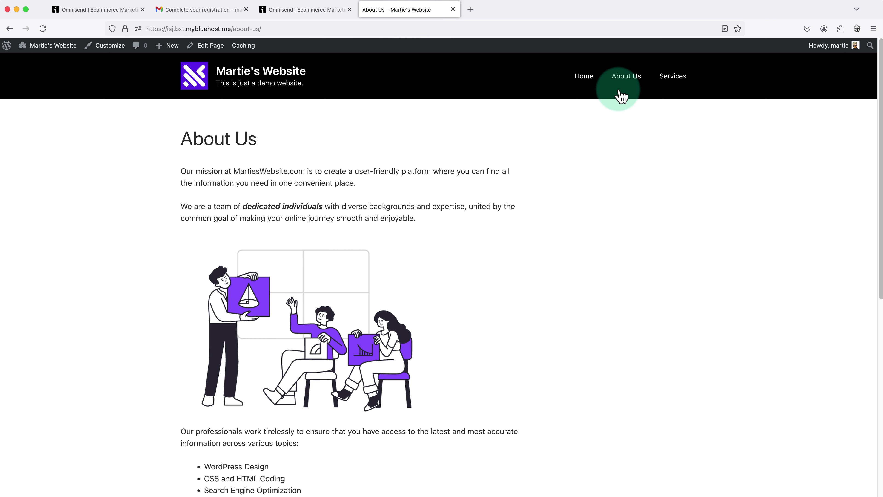
click(664, 83)
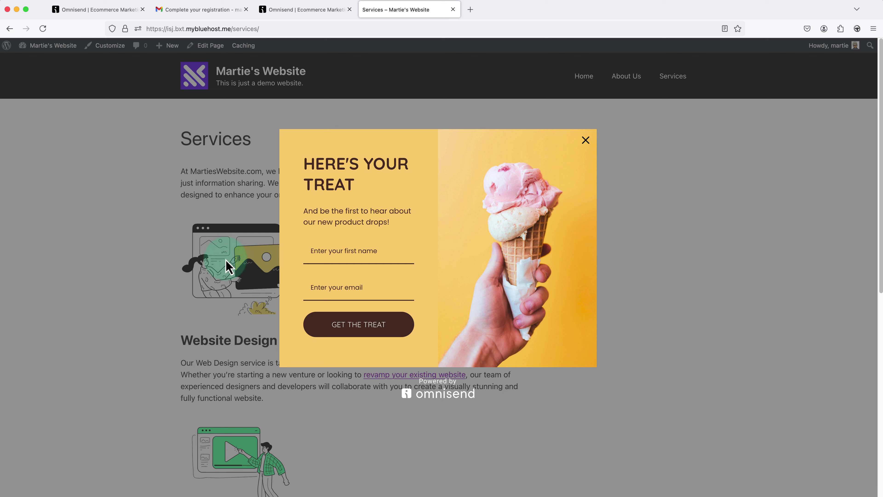
click(307, 14)
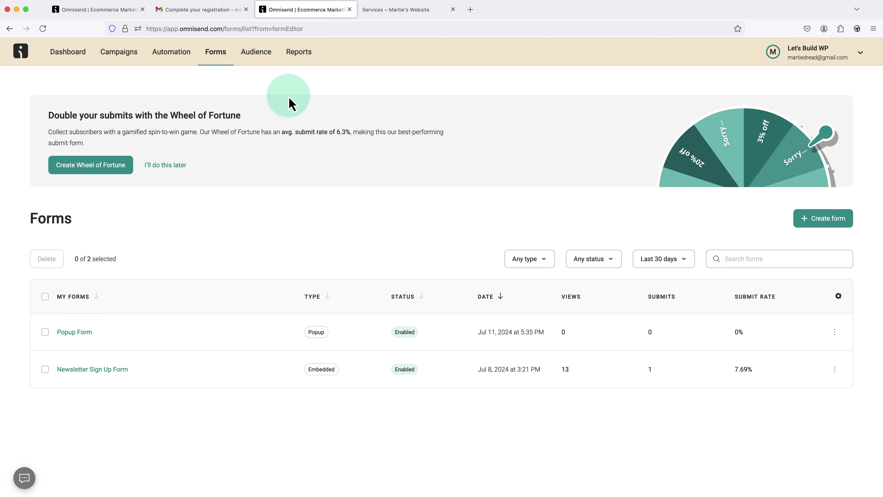
- Open the Welcome Email workflow from the Automation list to view its Signup trigger
click(186, 61)
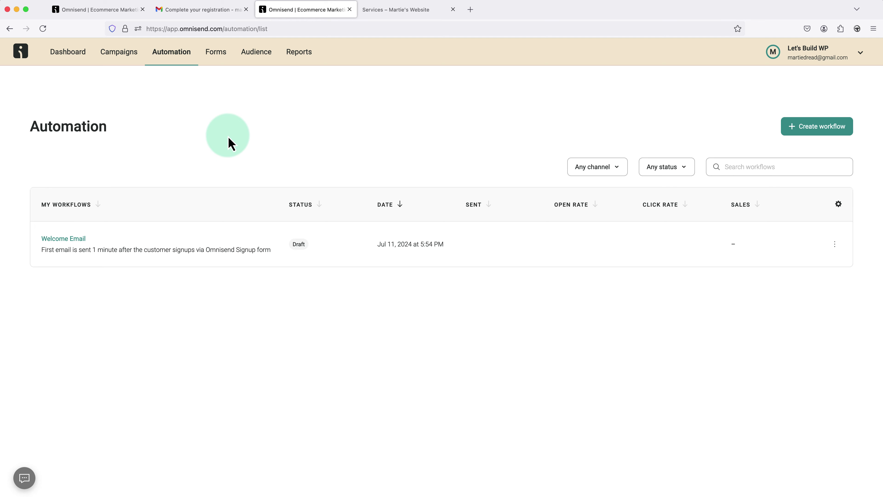
click(74, 241)
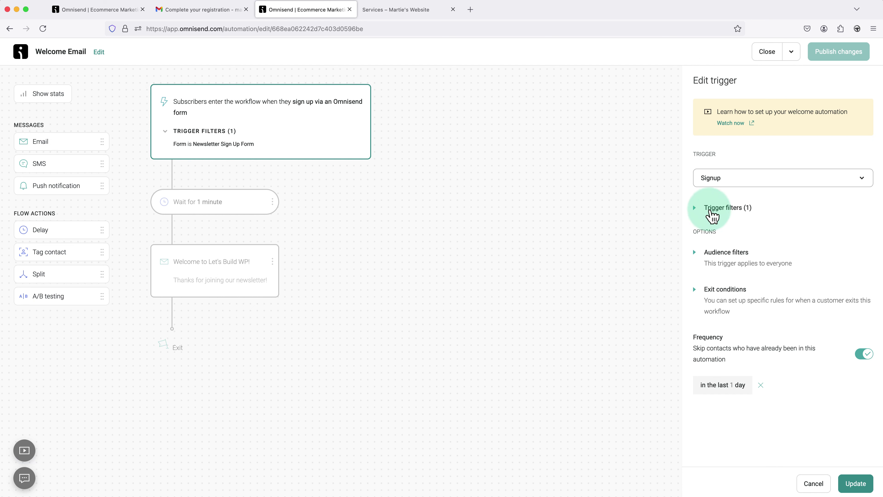
- Add a 'Form is Popup Form' filter to the Signup trigger and update the workflow
click(710, 208)
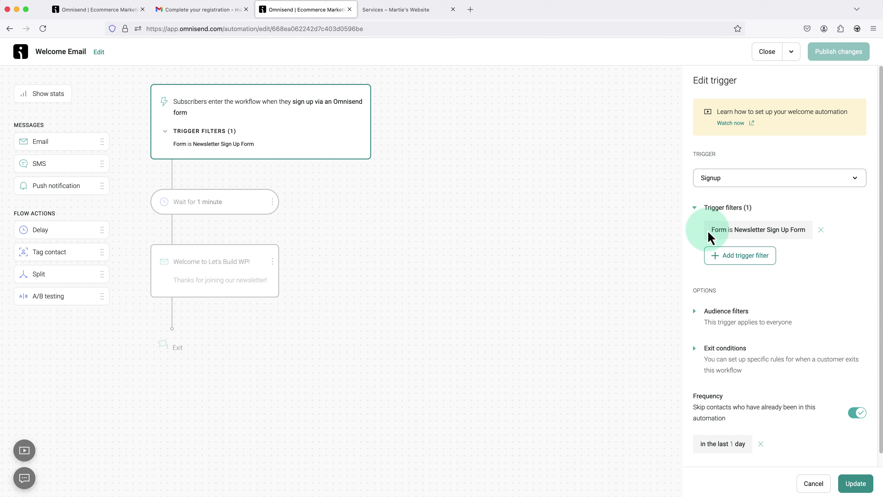
click(721, 263)
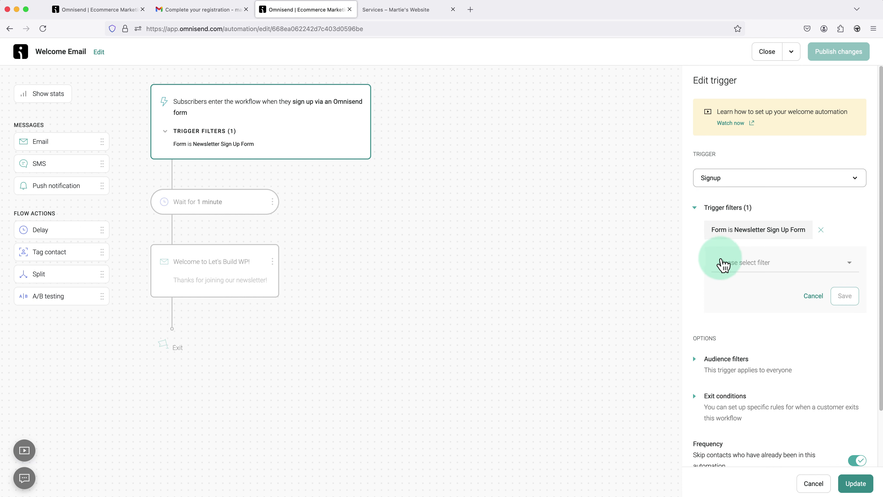
click(828, 275)
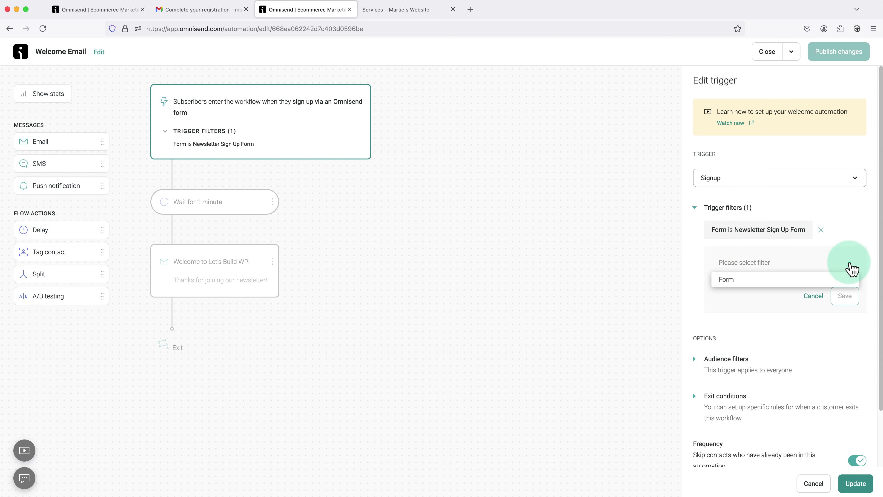
click(830, 281)
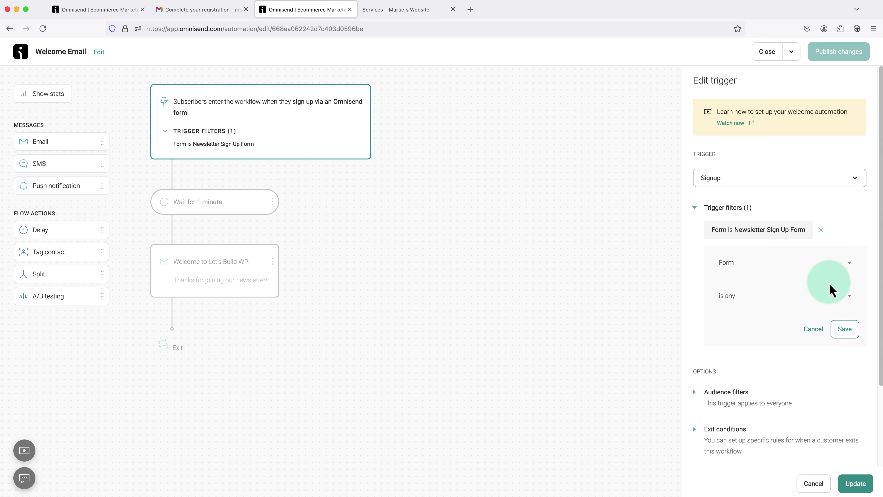
click(849, 296)
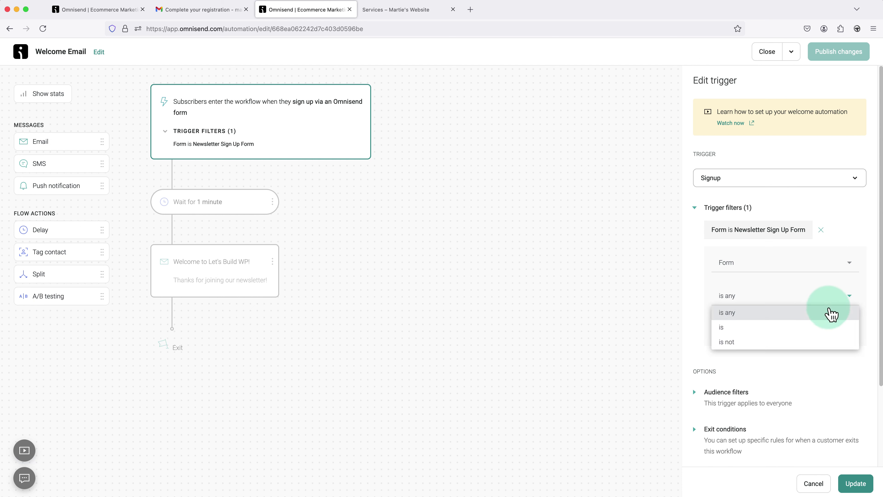
click(830, 328)
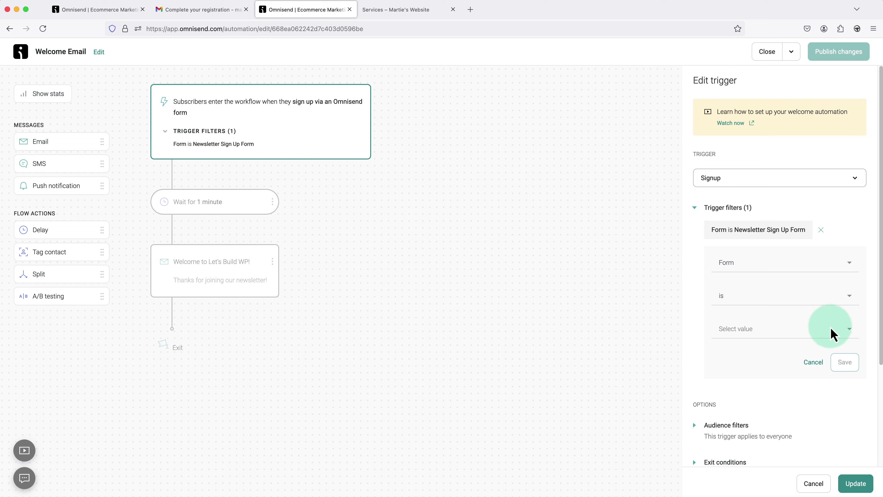
click(849, 329)
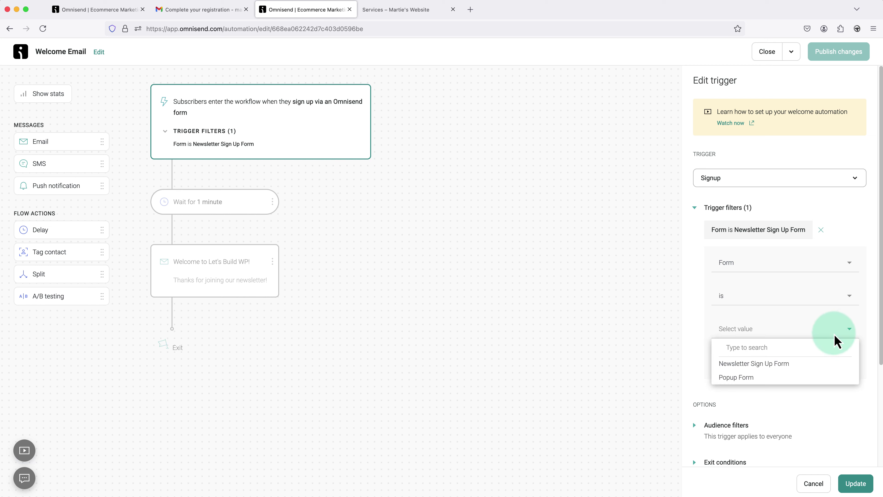
click(818, 378)
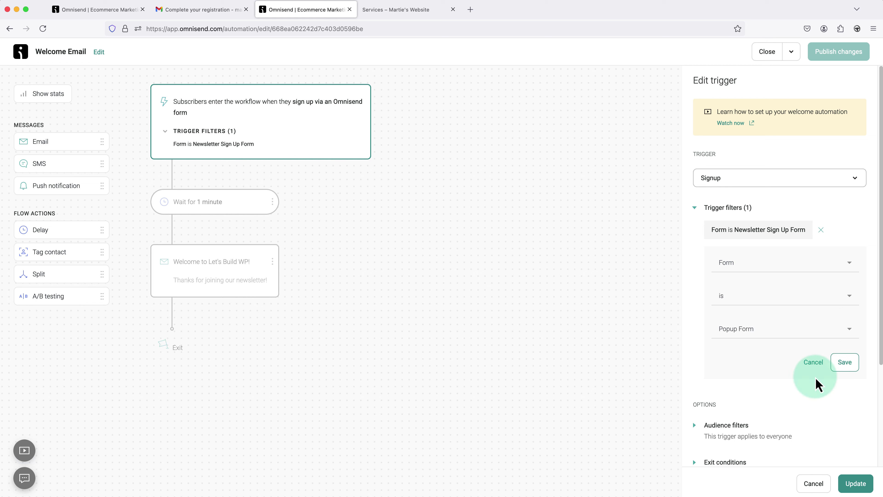
click(845, 364)
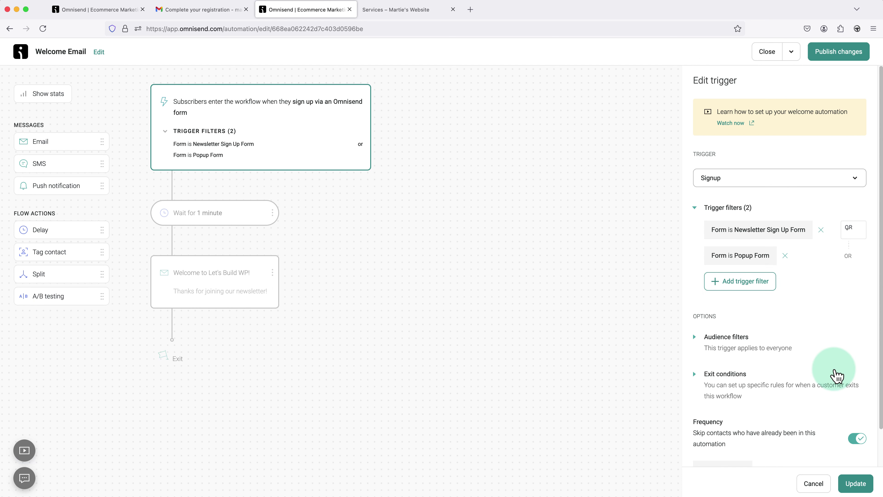
click(849, 483)
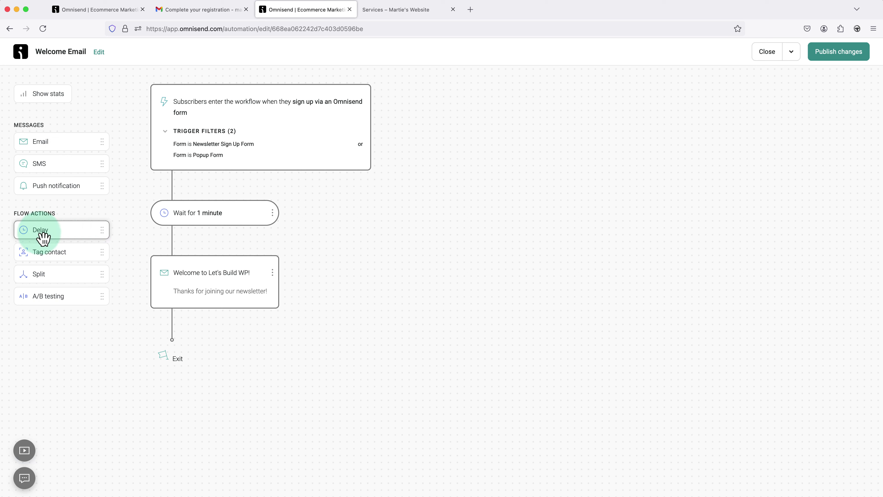
- Insert a Delay step after the welcome email set to wait 3 days
drag(43, 238, 194, 337)
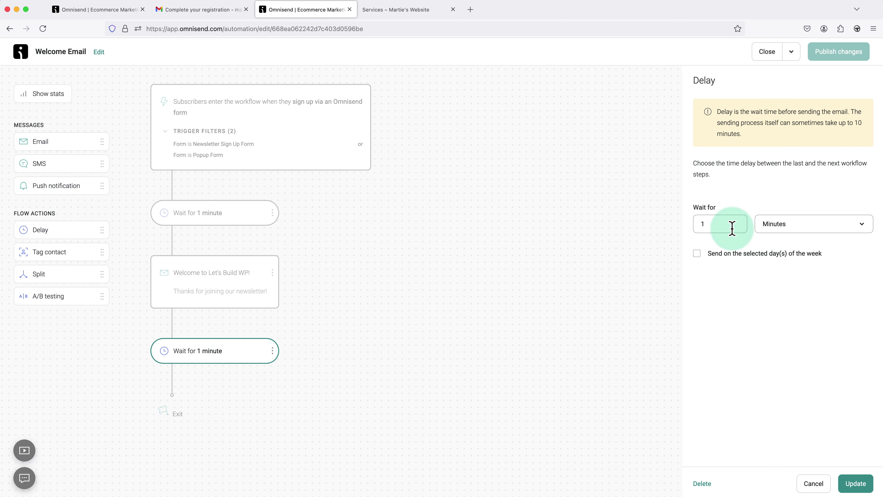
click(774, 230)
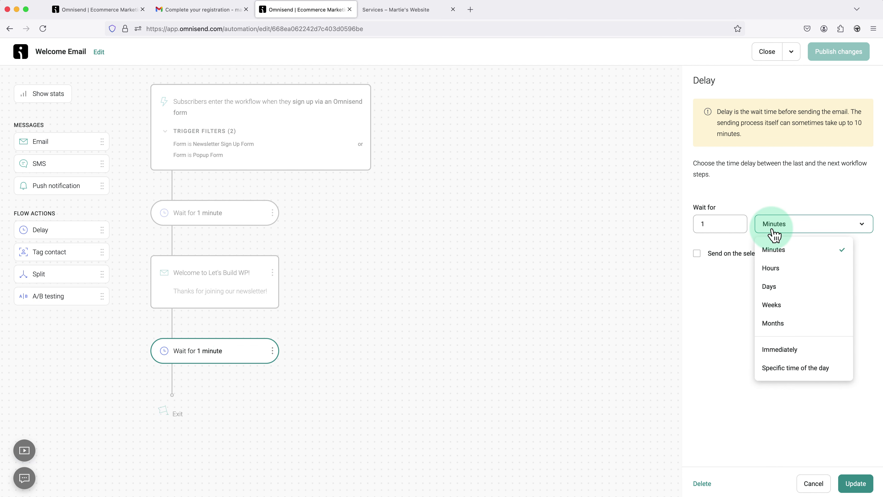
click(769, 292)
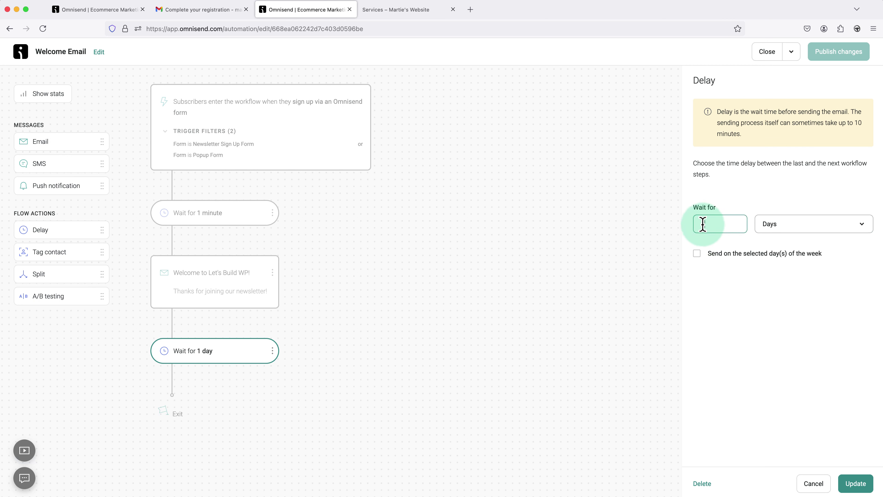
double_click(695, 223)
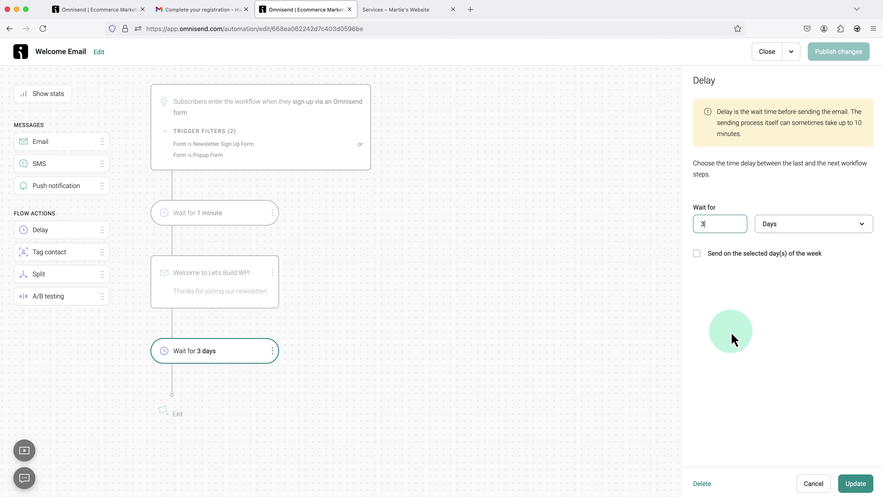
click(850, 485)
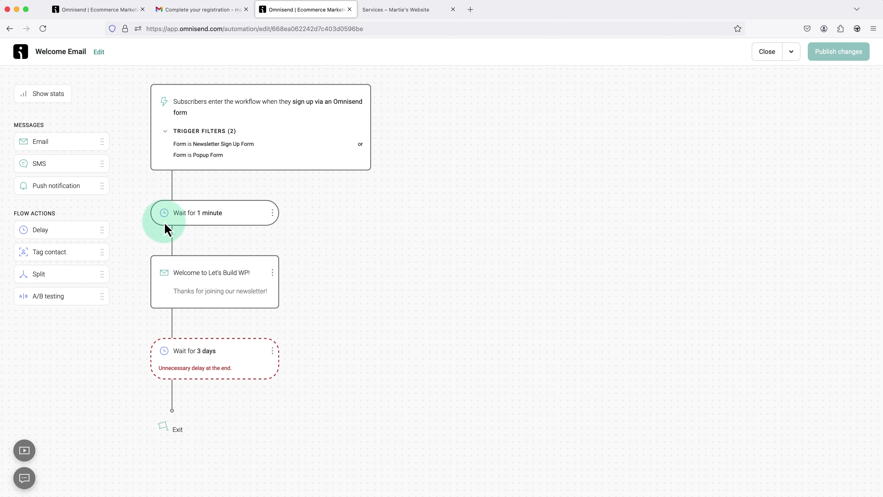
- Add an email step 'Another Email from Let's Build WP' after the 3-day delay
drag(83, 144, 222, 403)
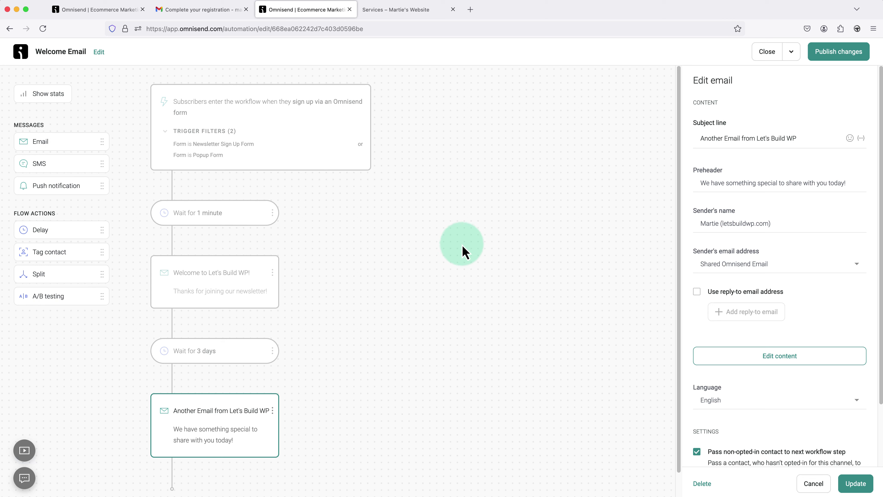
click(333, 232)
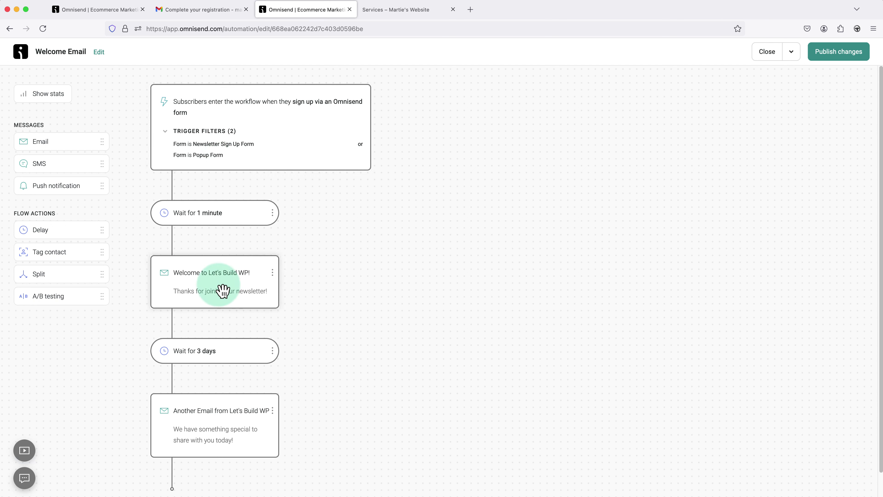
scroll(224, 291, down, 2)
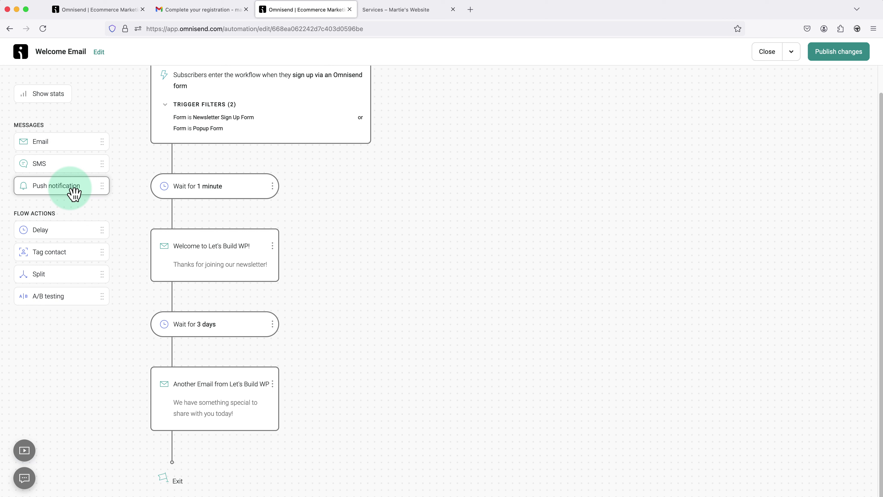
drag(74, 194, 339, 220)
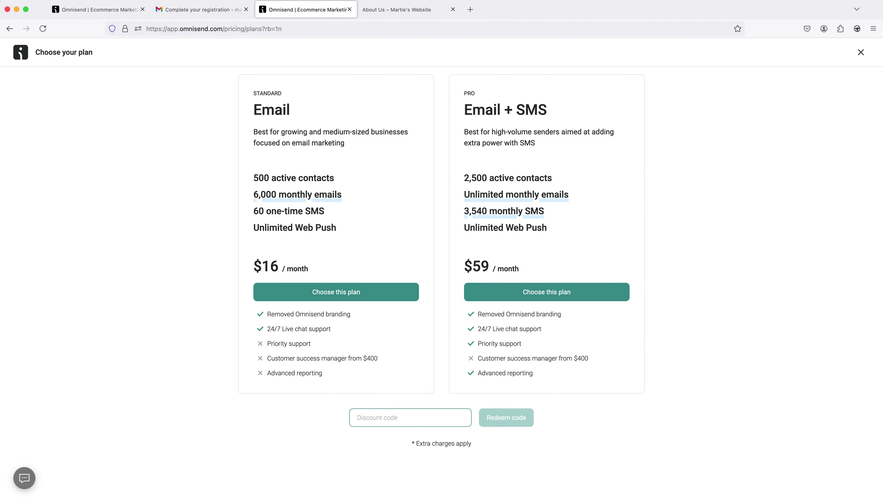
- Redeem discount code SAVE20, lowering plans to $12.80 and $47.20 per month
text(SAVE20)
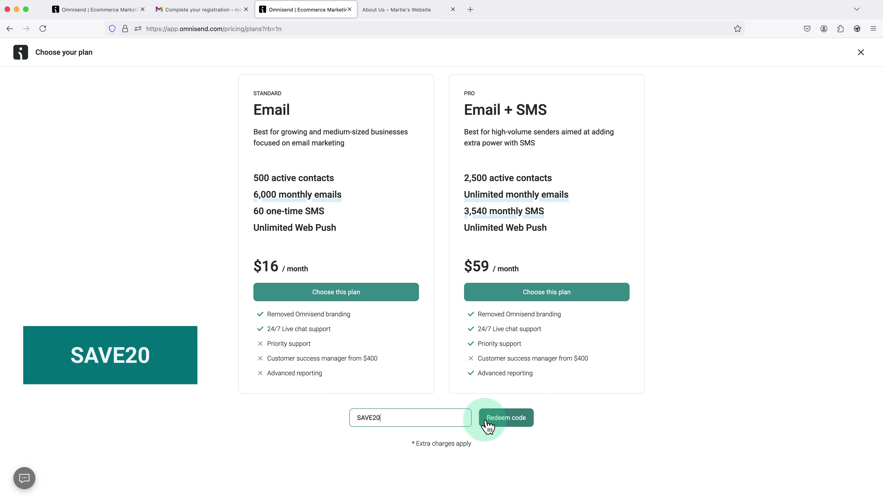
click(500, 425)
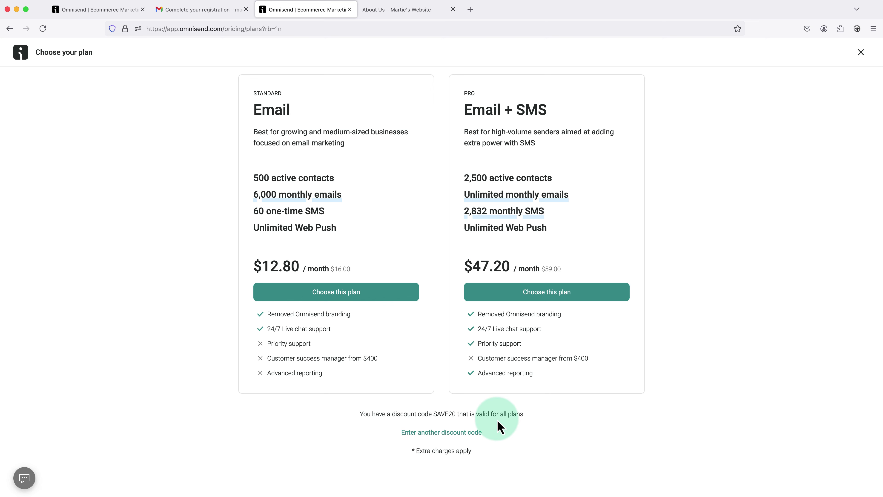